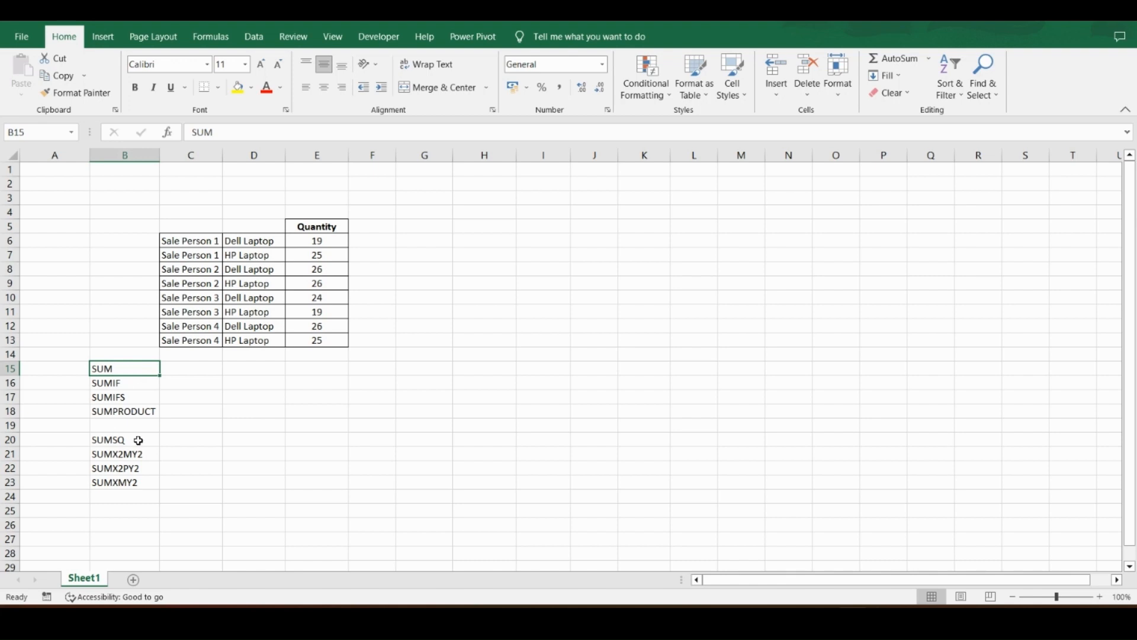
pyautogui.keyDown('shift'); pyautogui.click(146, 411); pyautogui.keyUp('shift')
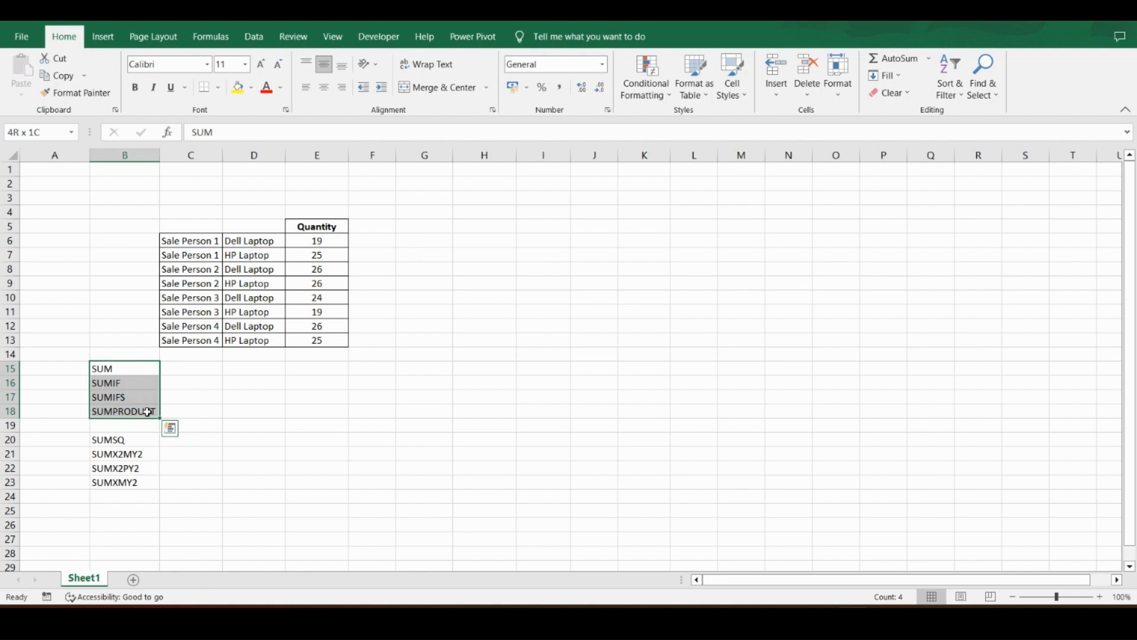
pyautogui.click(146, 443)
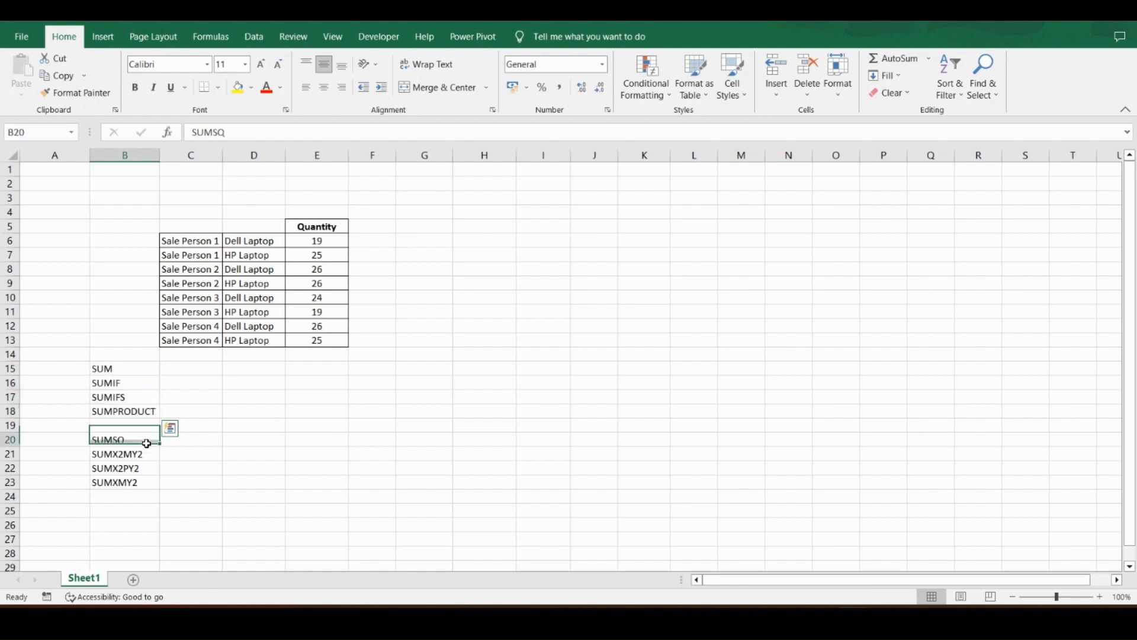
pyautogui.keyDown('shift'); pyautogui.click(149, 483); pyautogui.keyUp('shift')
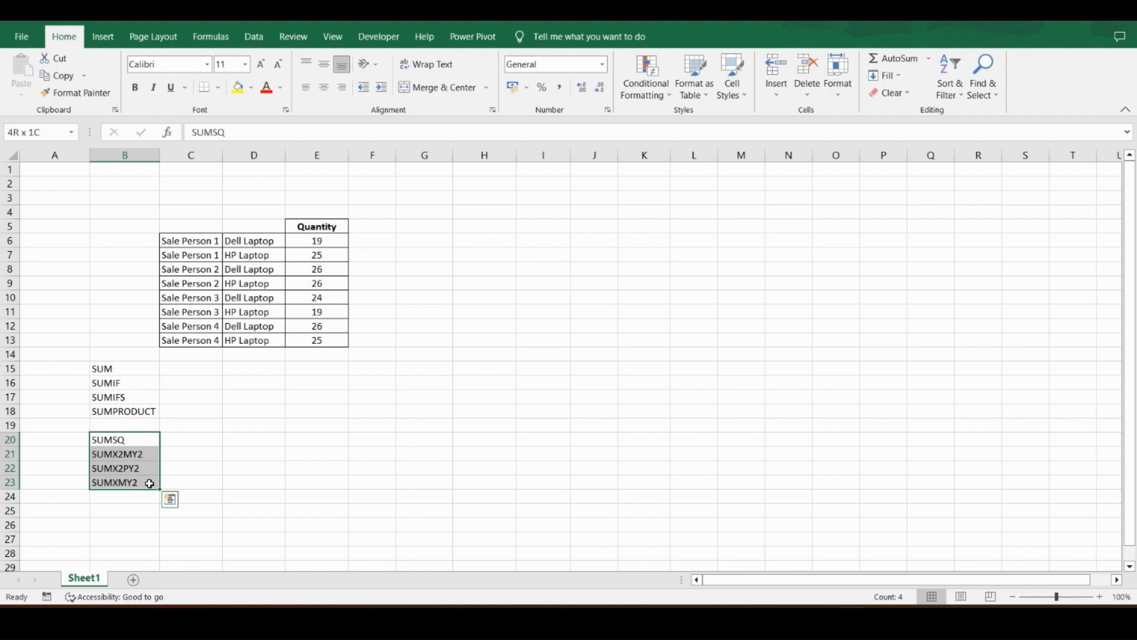
# Step: Insert the SUMSQ function in cell C20 with E6 as its only argument
pyautogui.click(186, 440)
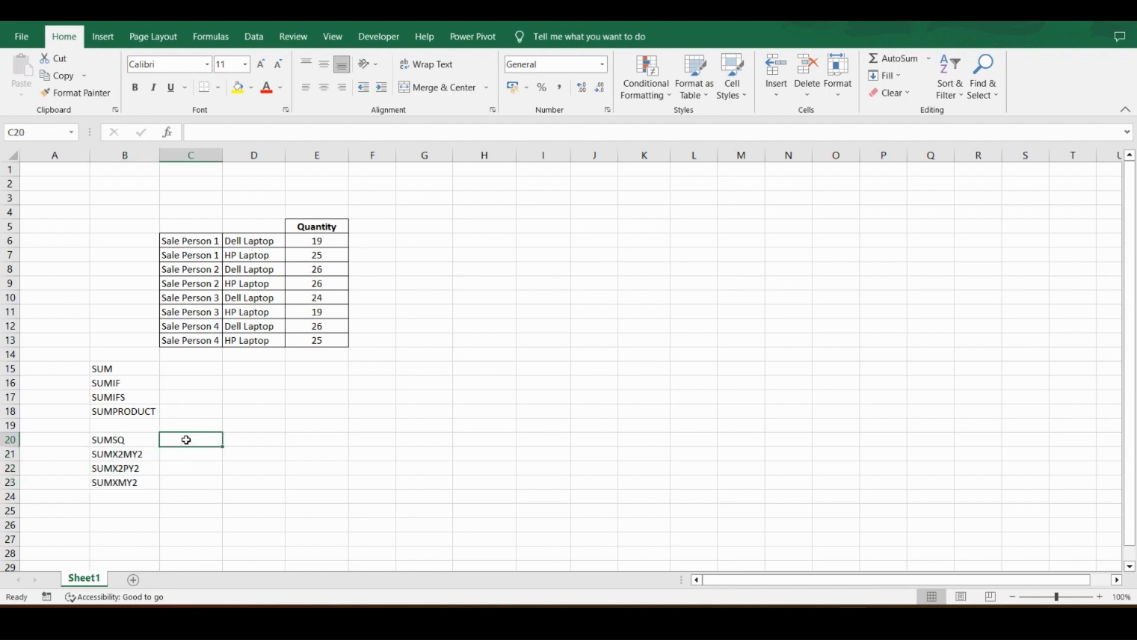
pyautogui.click(170, 135)
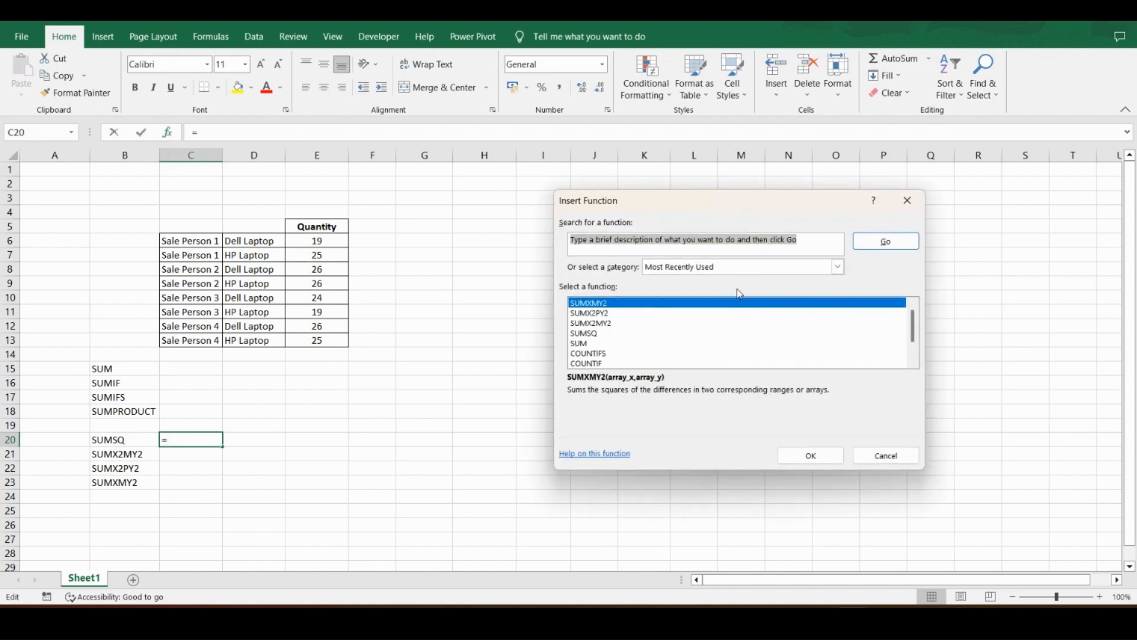
pyautogui.write('sumsq')
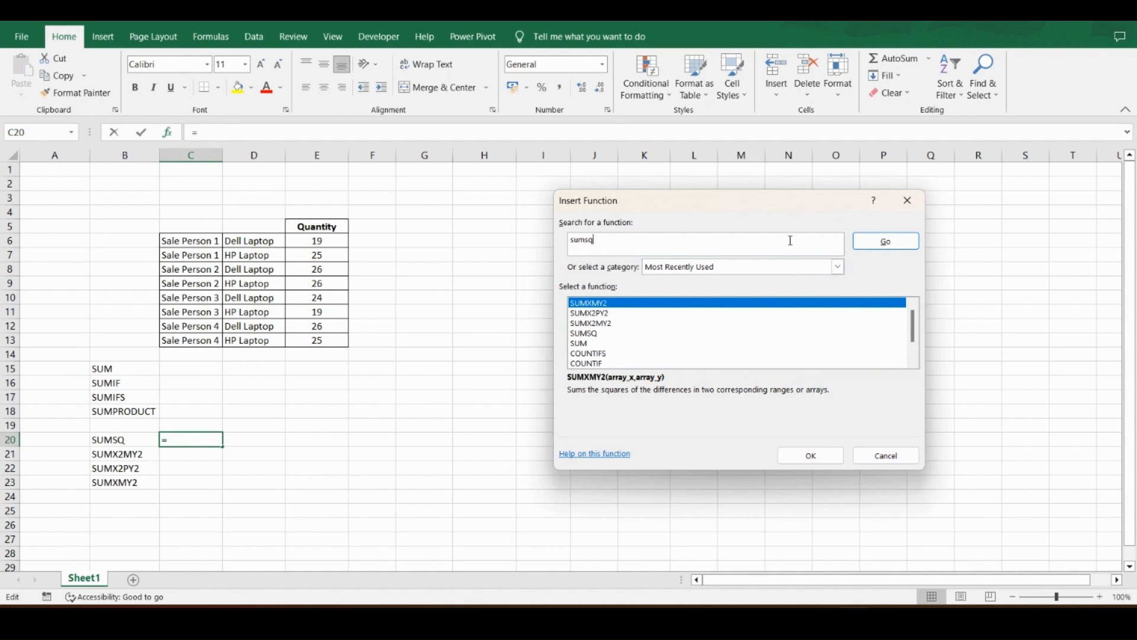
pyautogui.click(881, 243)
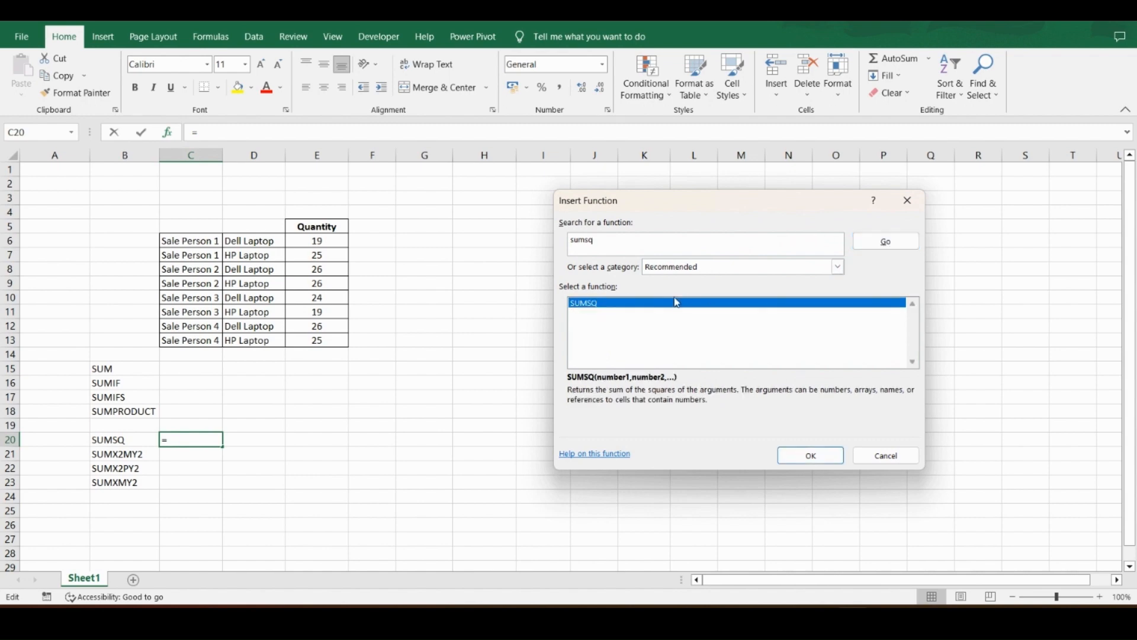
pyautogui.click(809, 456)
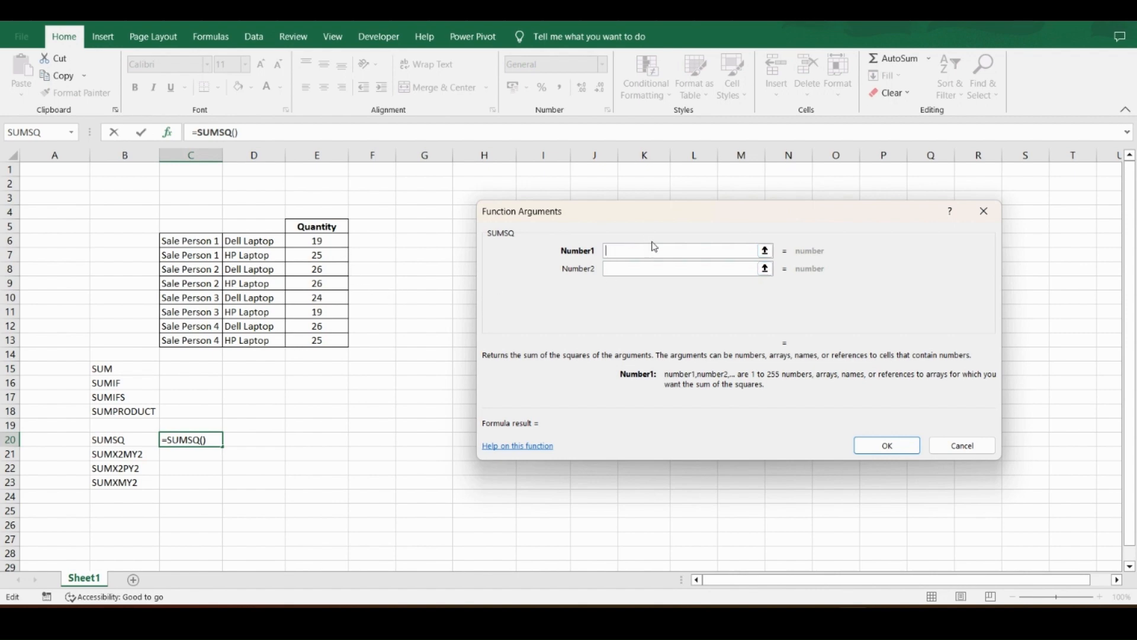
pyautogui.click(323, 244)
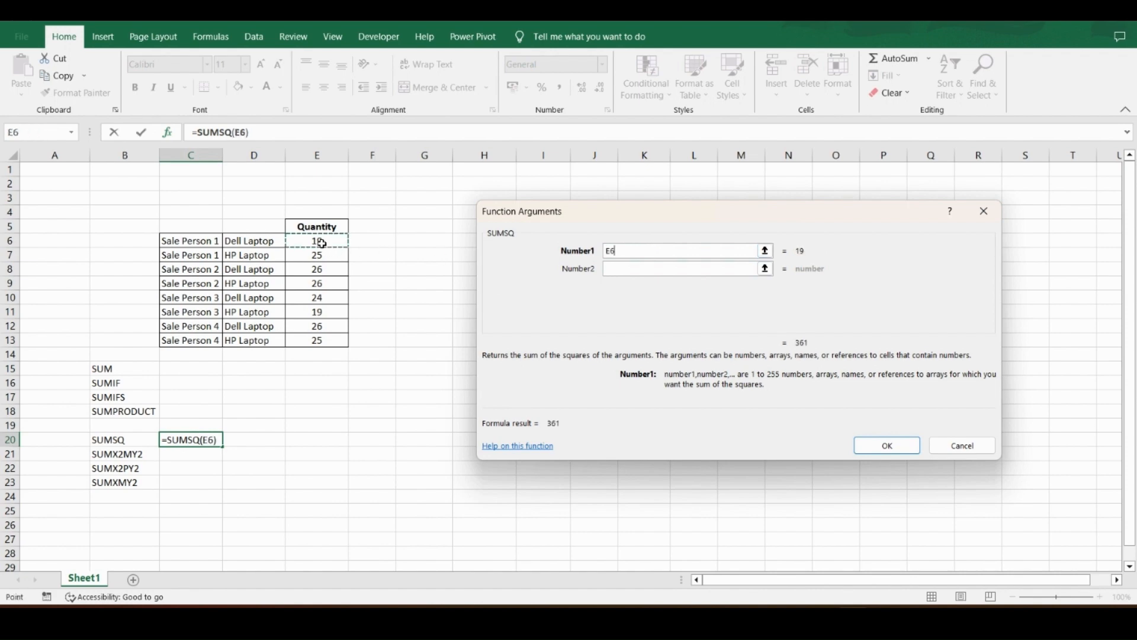
pyautogui.click(884, 446)
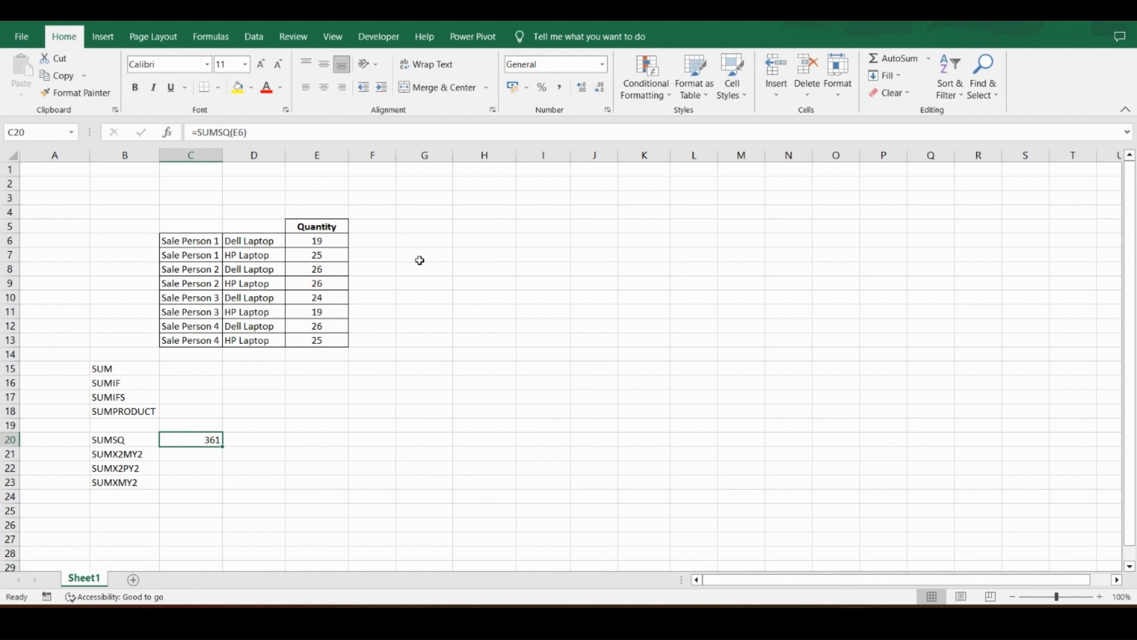
# Step: Enter the manual check formula =E6*E6 in cell F6 and compare it with the SUMSQ formula in C20
pyautogui.click(379, 238)
pyautogui.write('=E6')
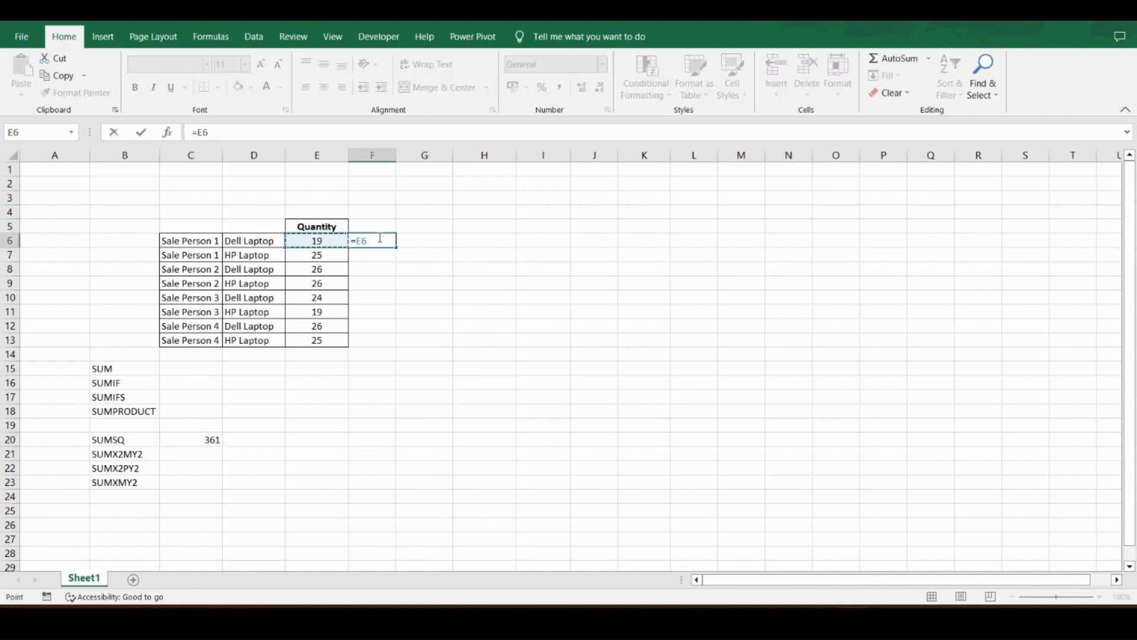
pyautogui.write('*E6')
pyautogui.press('Return')
pyautogui.click(381, 239)
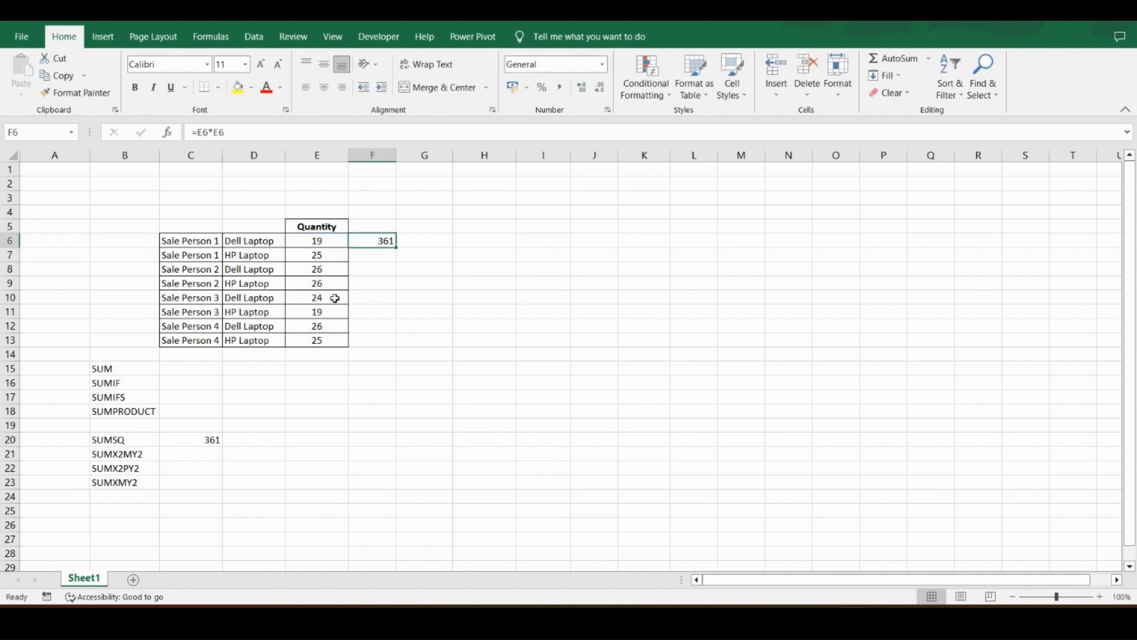
pyautogui.click(214, 436)
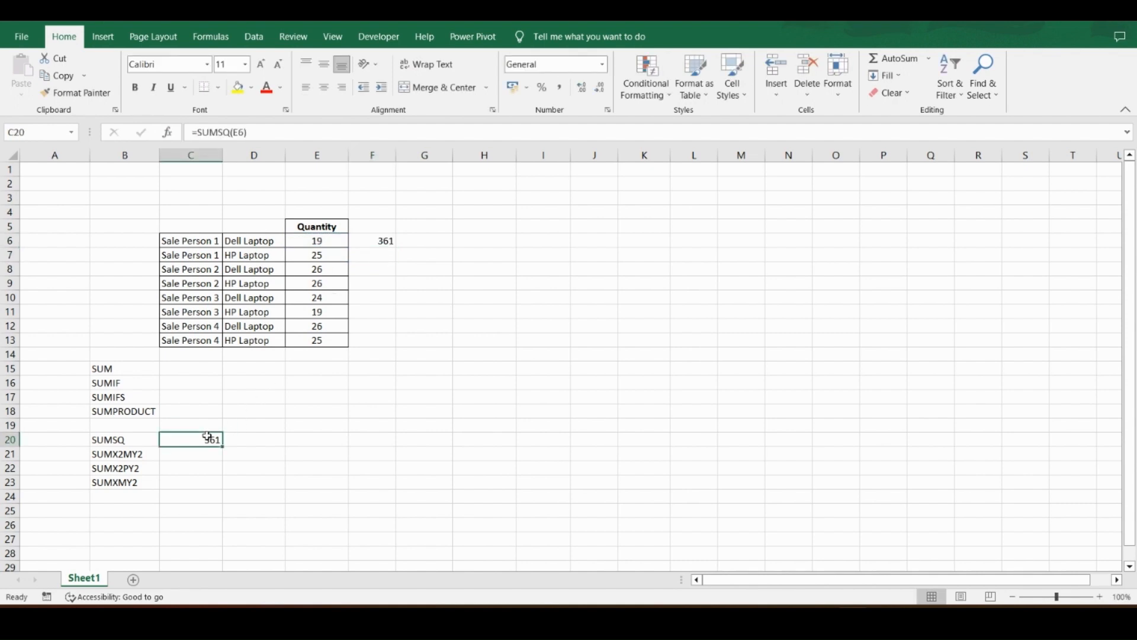
# Step: Insert the SUMSQ function in cell D20 with E6 as Number1 and E7 as Number2
pyautogui.click(242, 440)
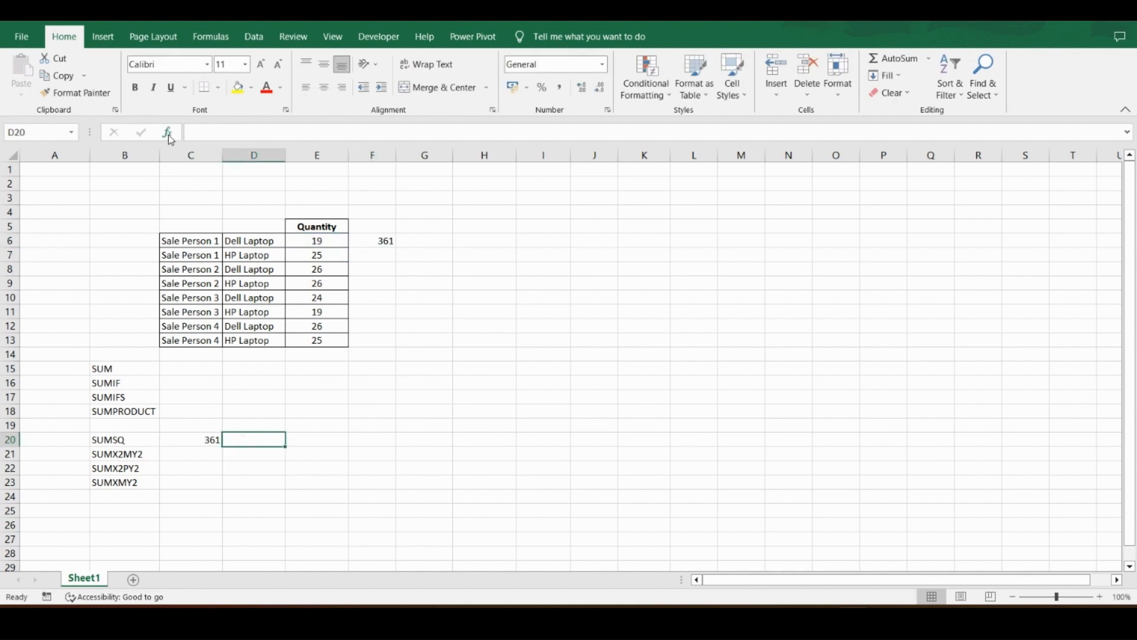
pyautogui.click(168, 131)
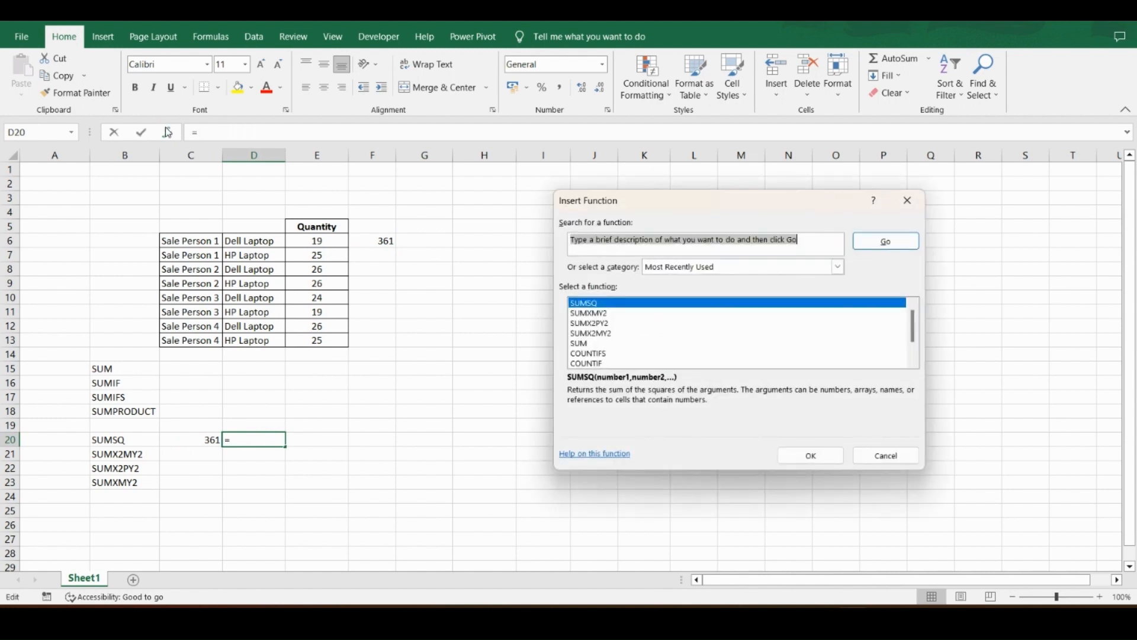
pyautogui.write('sumsq')
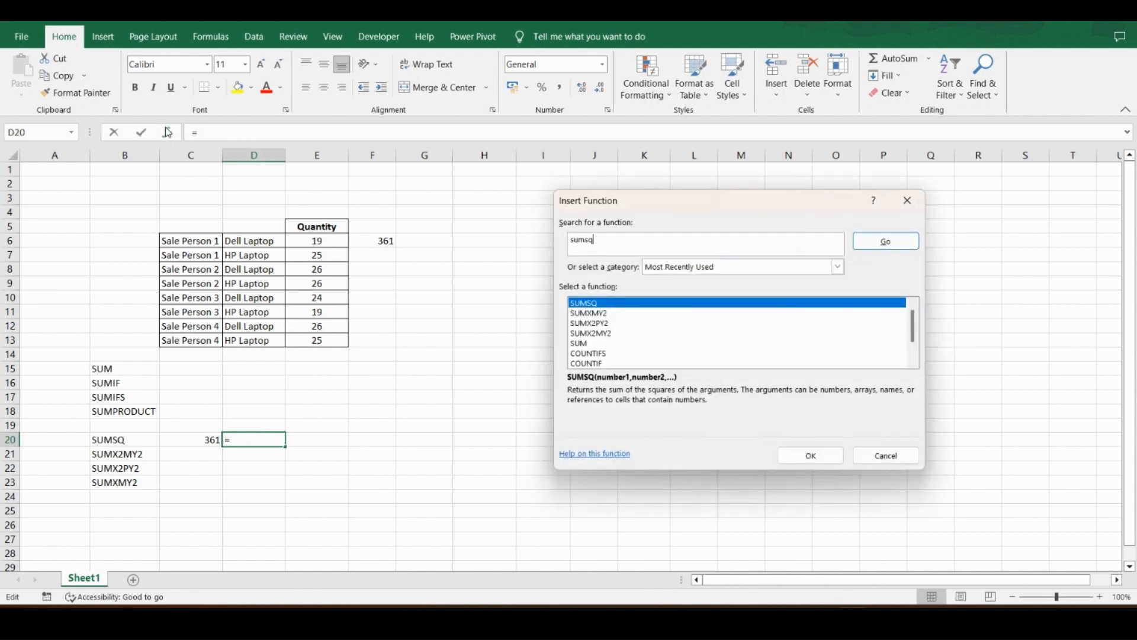
pyautogui.click(879, 243)
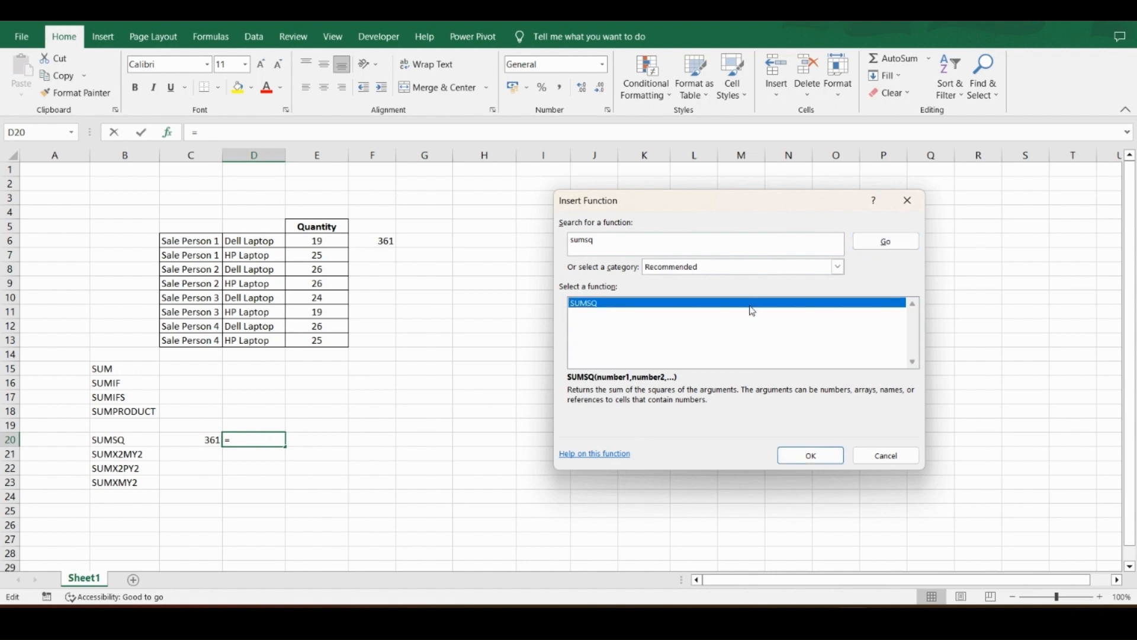
pyautogui.click(809, 456)
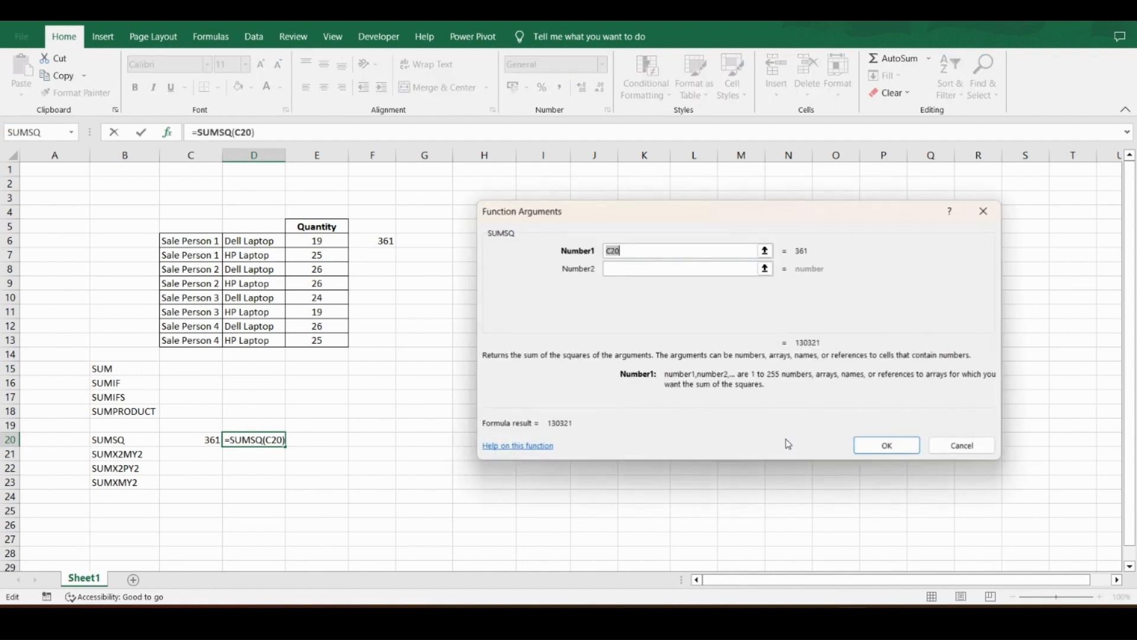
pyautogui.click(334, 240)
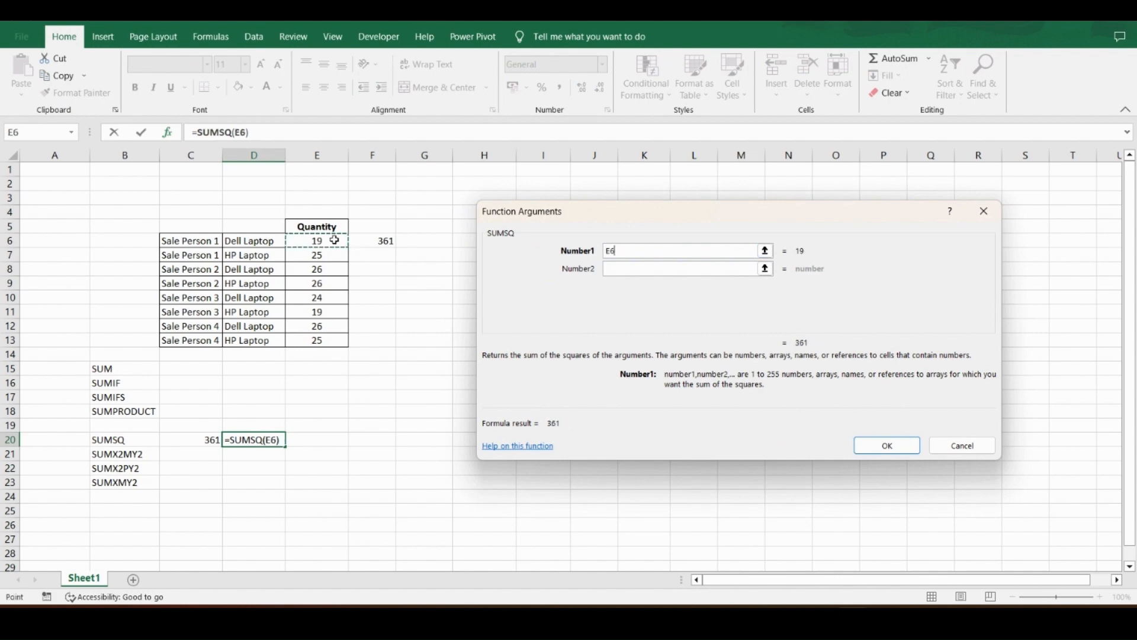
pyautogui.click(627, 267)
pyautogui.click(316, 256)
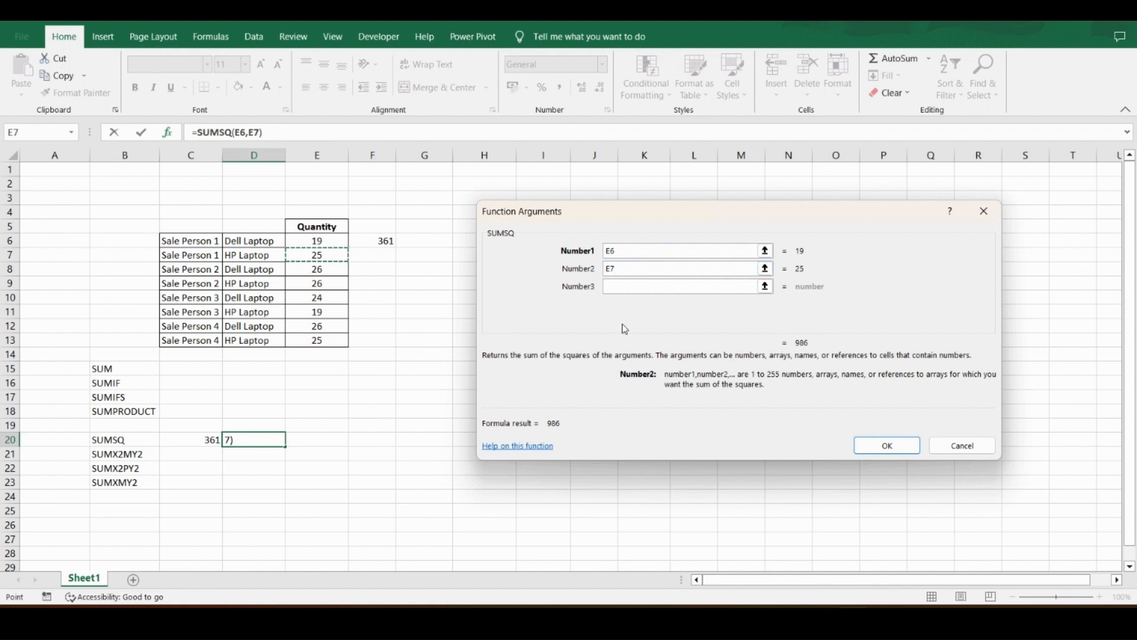
pyautogui.click(876, 447)
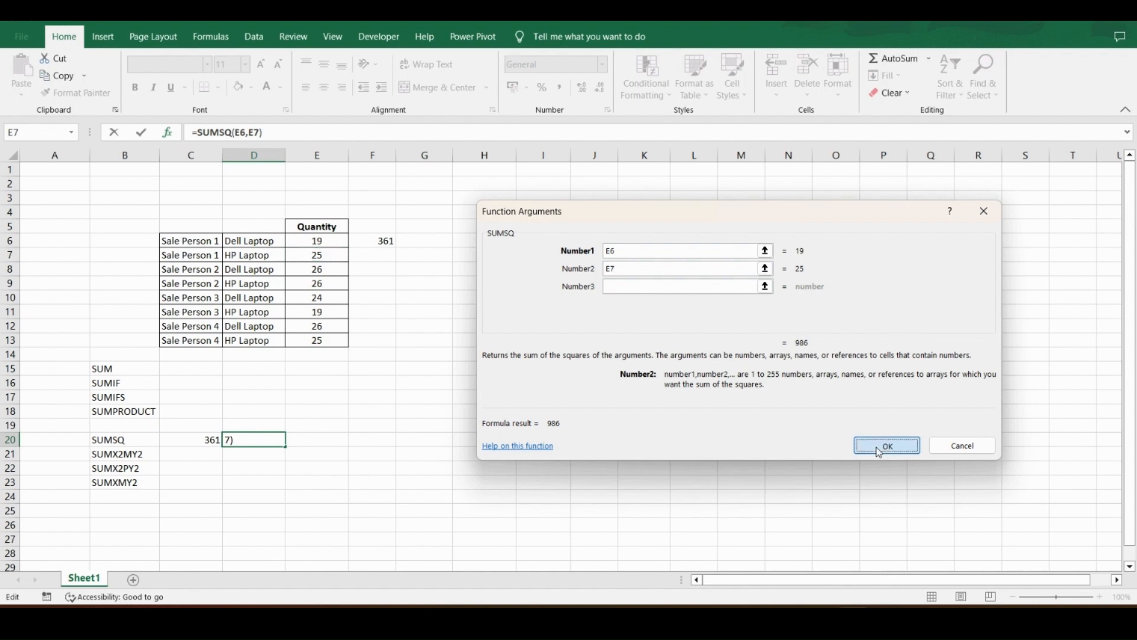
# Step: Square the second quantity in cell F7 with the formula =E7*E7
pyautogui.click(364, 259)
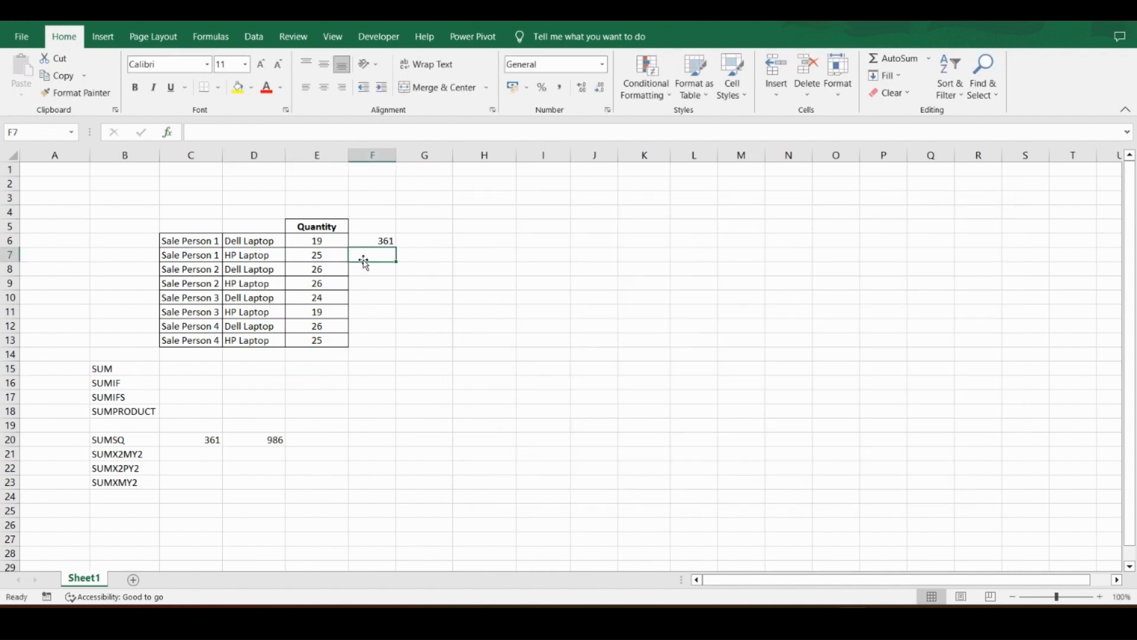
pyautogui.press('Up')
pyautogui.press('Left')
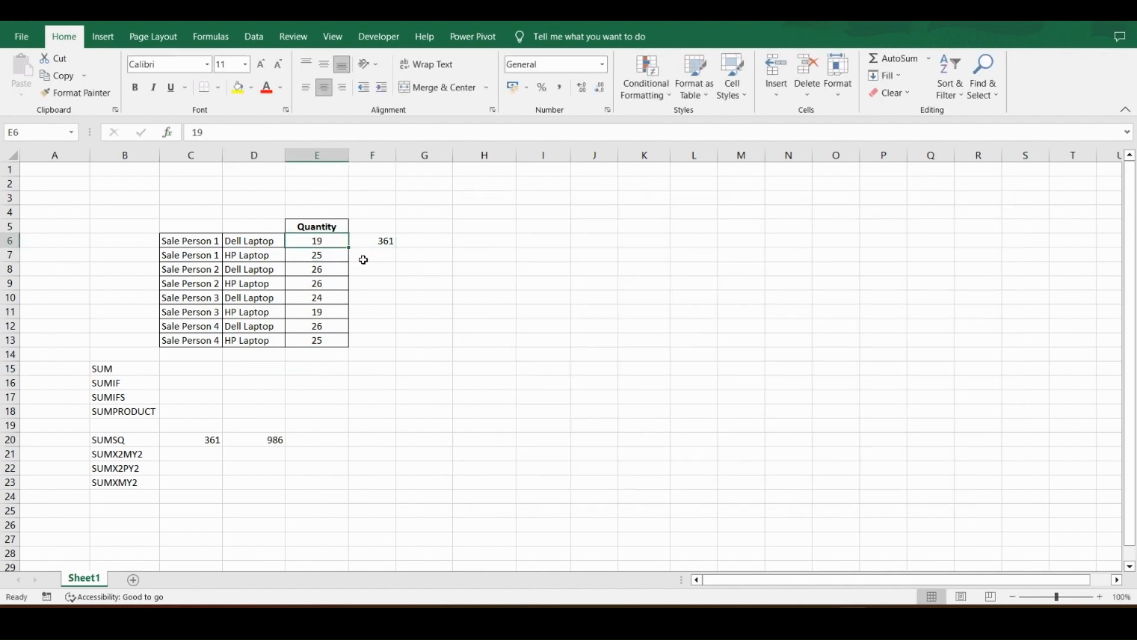
pyautogui.press('Right')
pyautogui.press('Down')
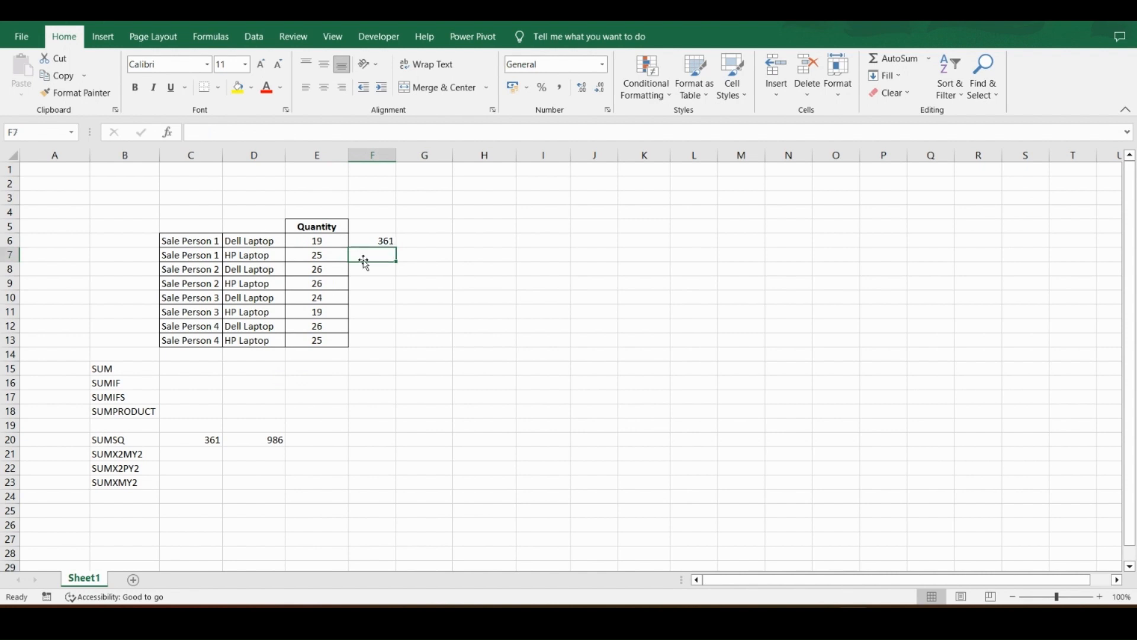
pyautogui.write('=')
pyautogui.press('Left')
pyautogui.write('*')
pyautogui.press('Return')
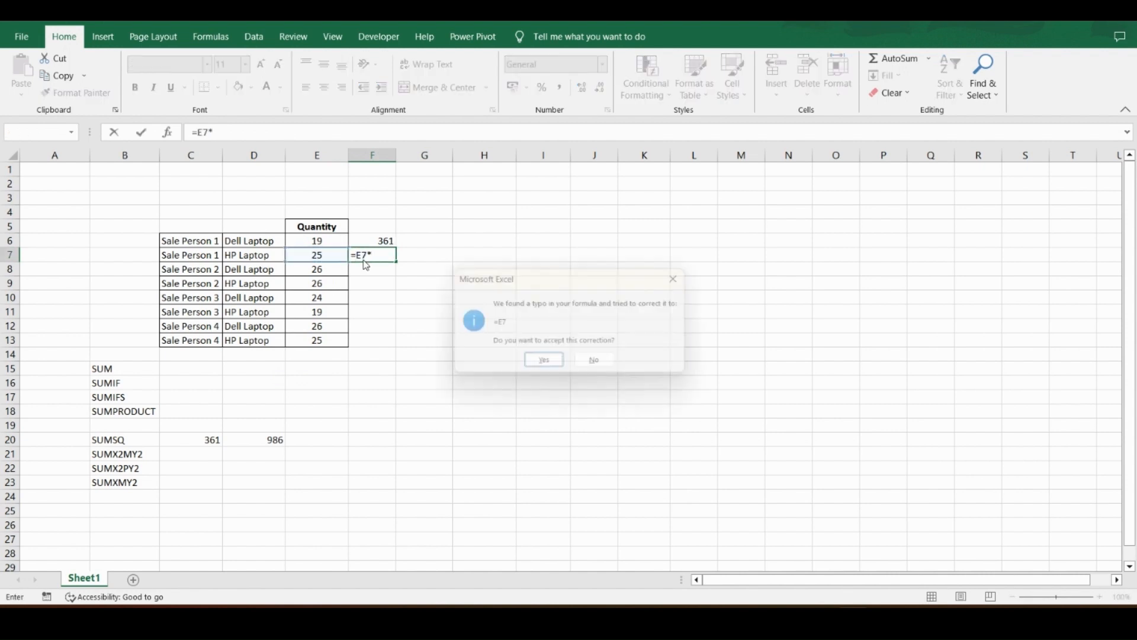
pyautogui.press('n')
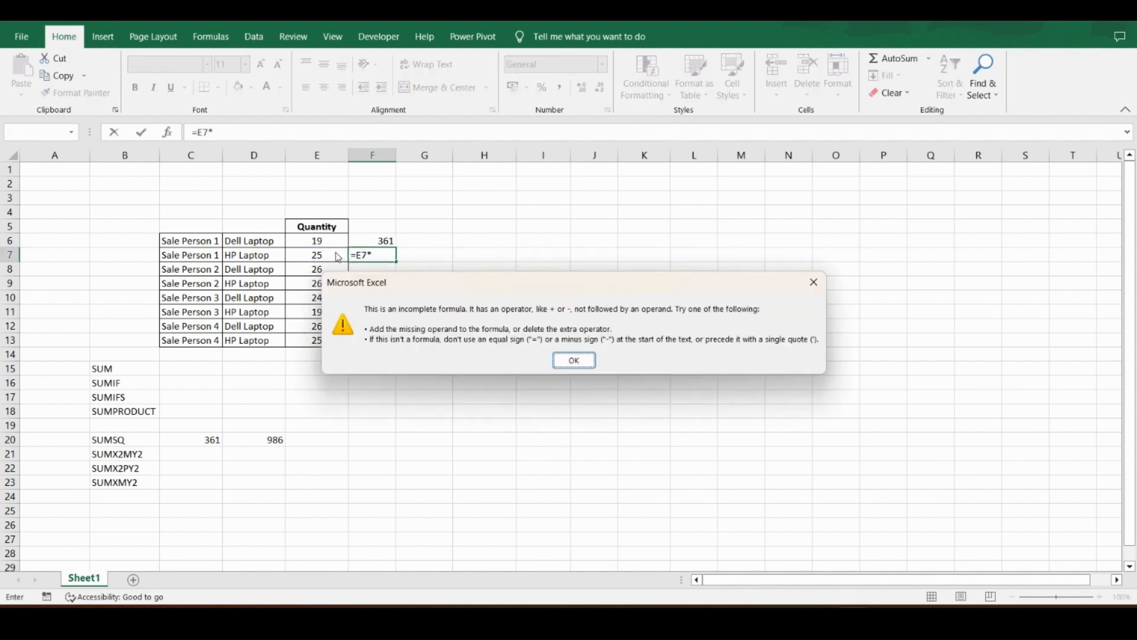
pyautogui.press('Return')
pyautogui.click(332, 263)
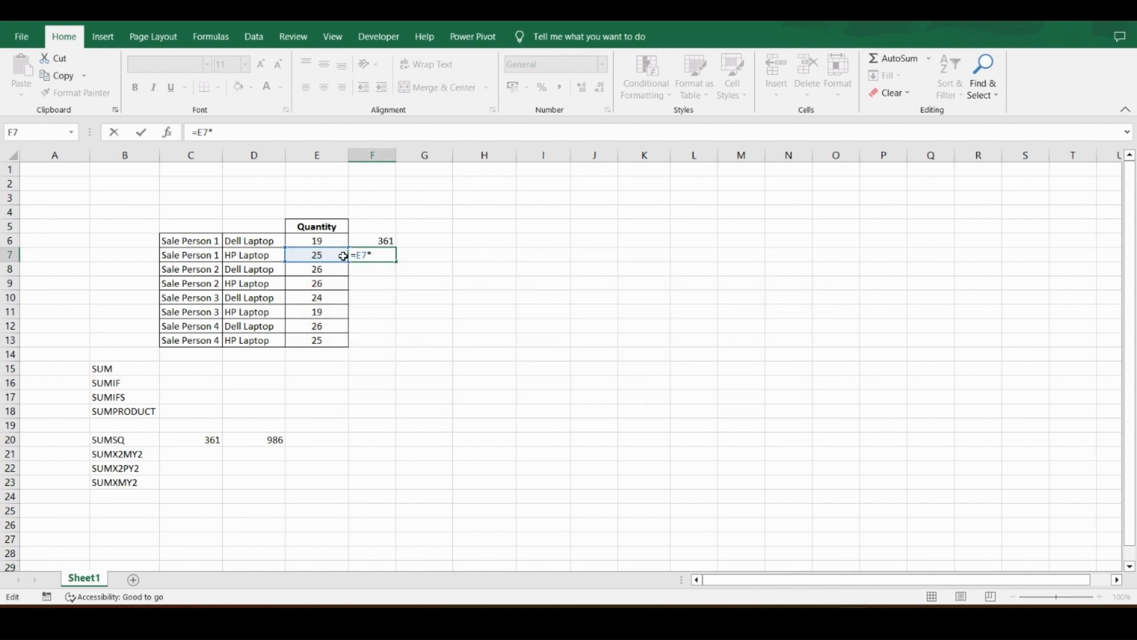
pyautogui.click(335, 254)
pyautogui.press('Return')
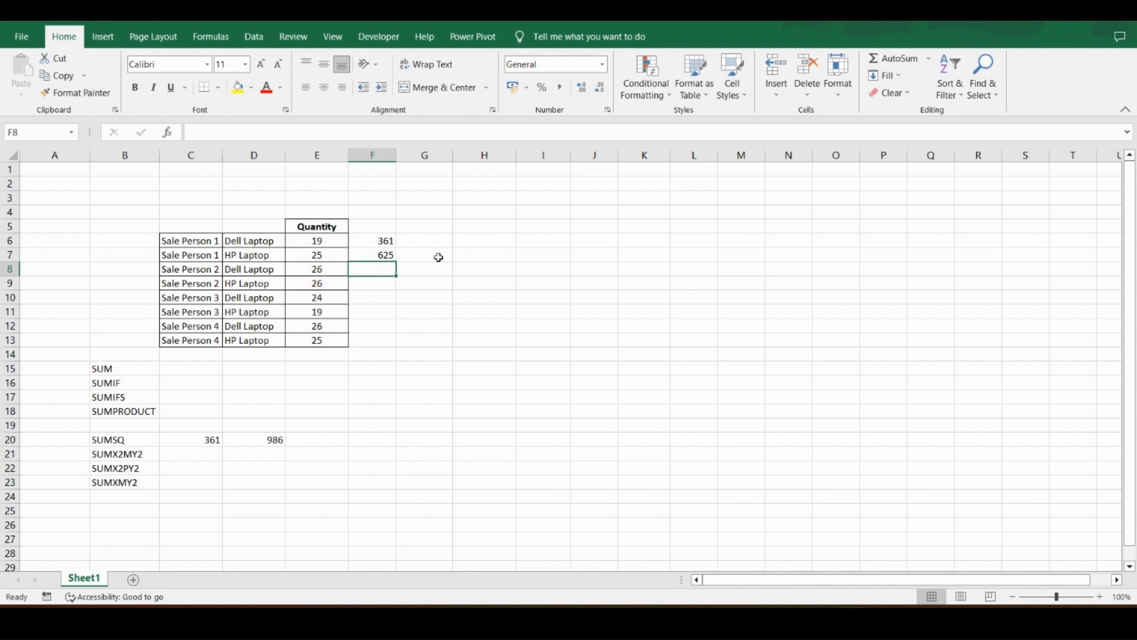
# Step: Add the two squared quantities in cell G7 with =F7+F6 and compare with the SUMSQ formula in D20
pyautogui.click(438, 257)
pyautogui.write('=')
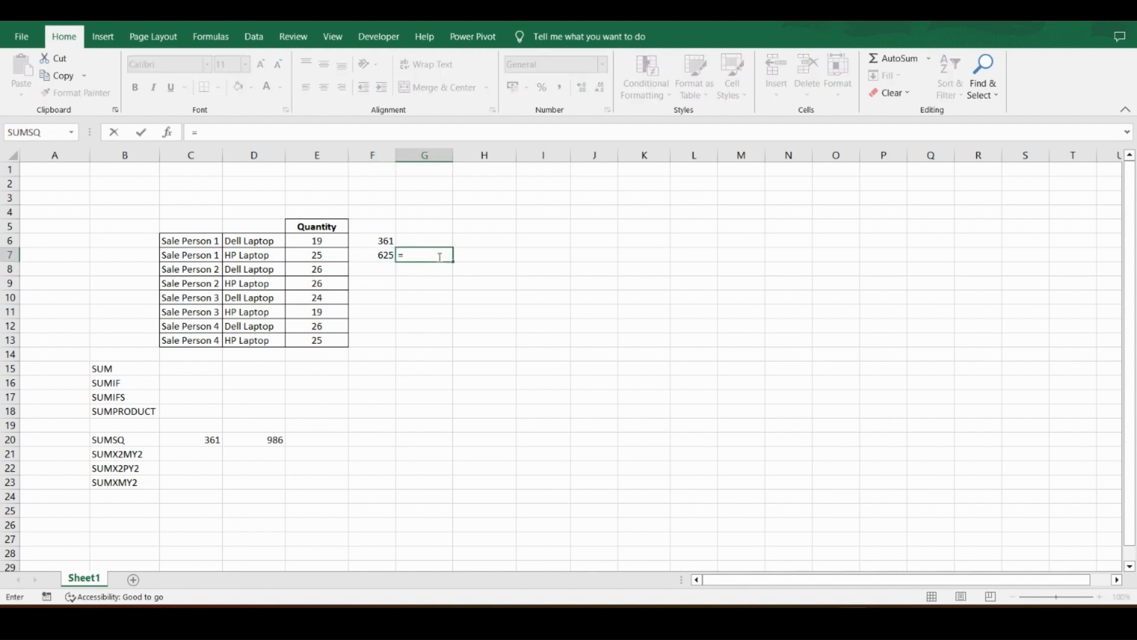
pyautogui.press('Left')
pyautogui.write('+')
pyautogui.press('Up')
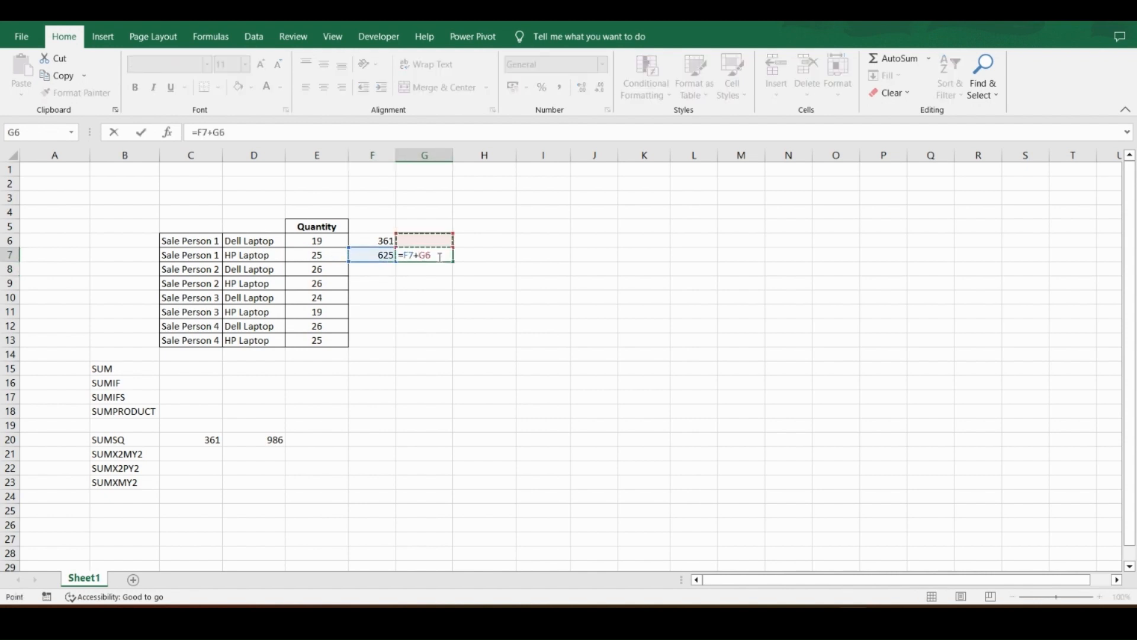
pyautogui.press('Left')
pyautogui.press('Return')
pyautogui.click(260, 441)
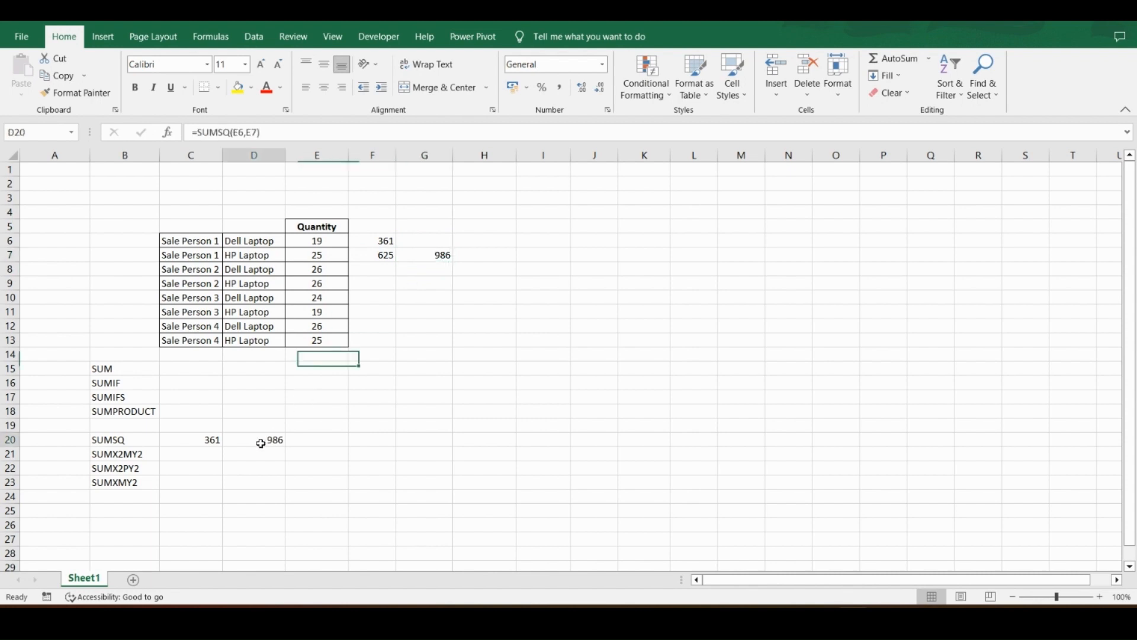
# Step: Try the SUMX2MY2 function in cell C21 with E6:E7 as Array_x and the single cell E8 as Array_y
pyautogui.click(207, 455)
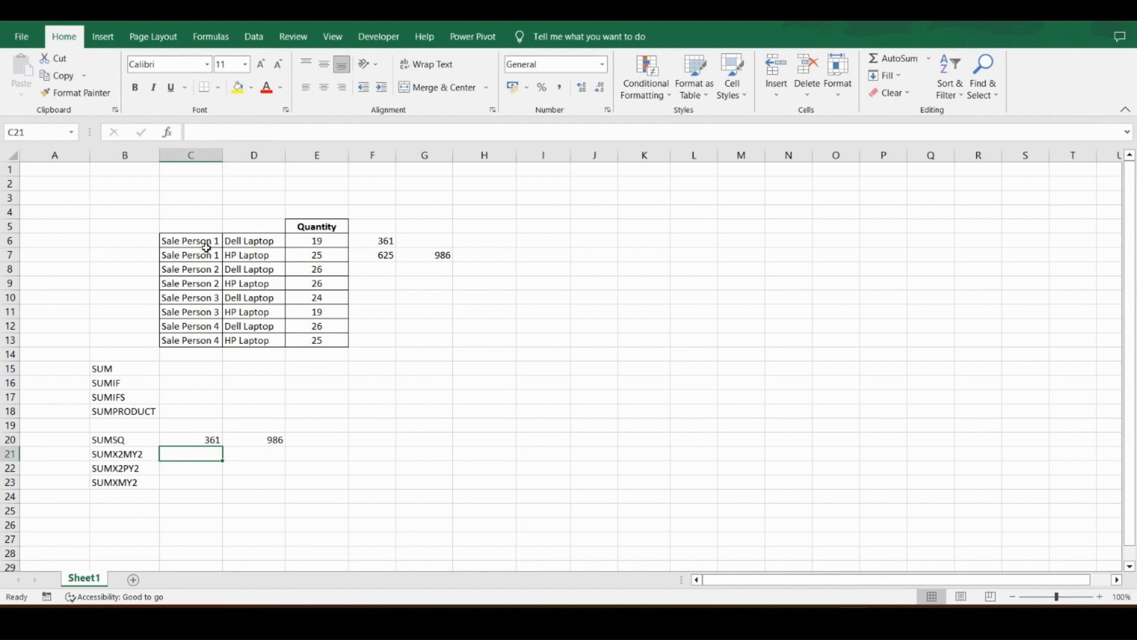
pyautogui.click(169, 133)
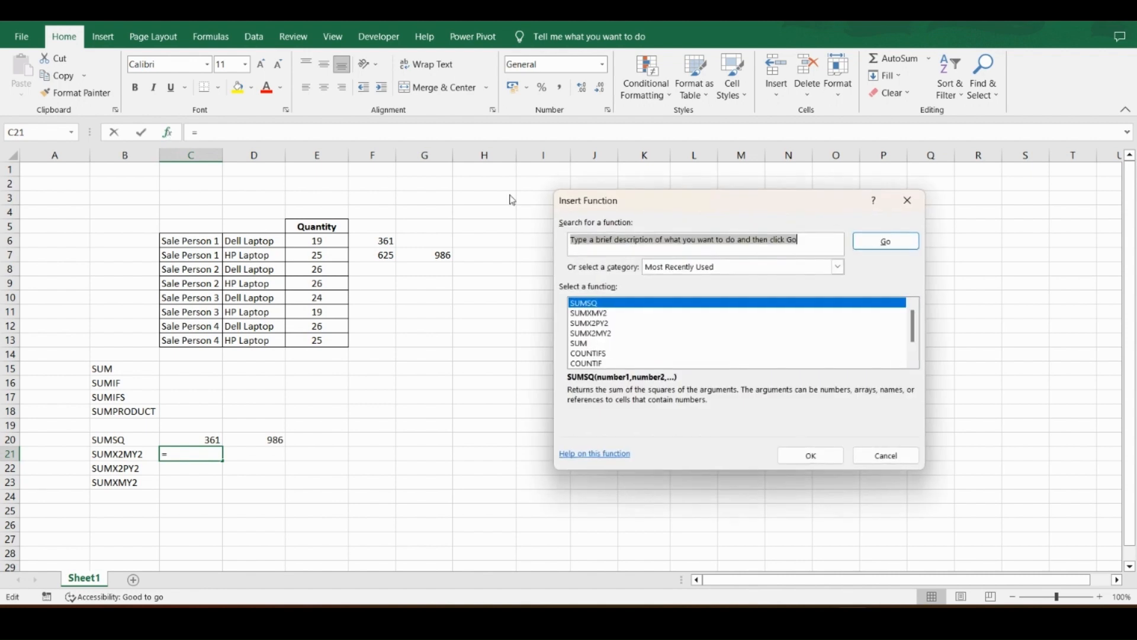
pyautogui.write('sum')
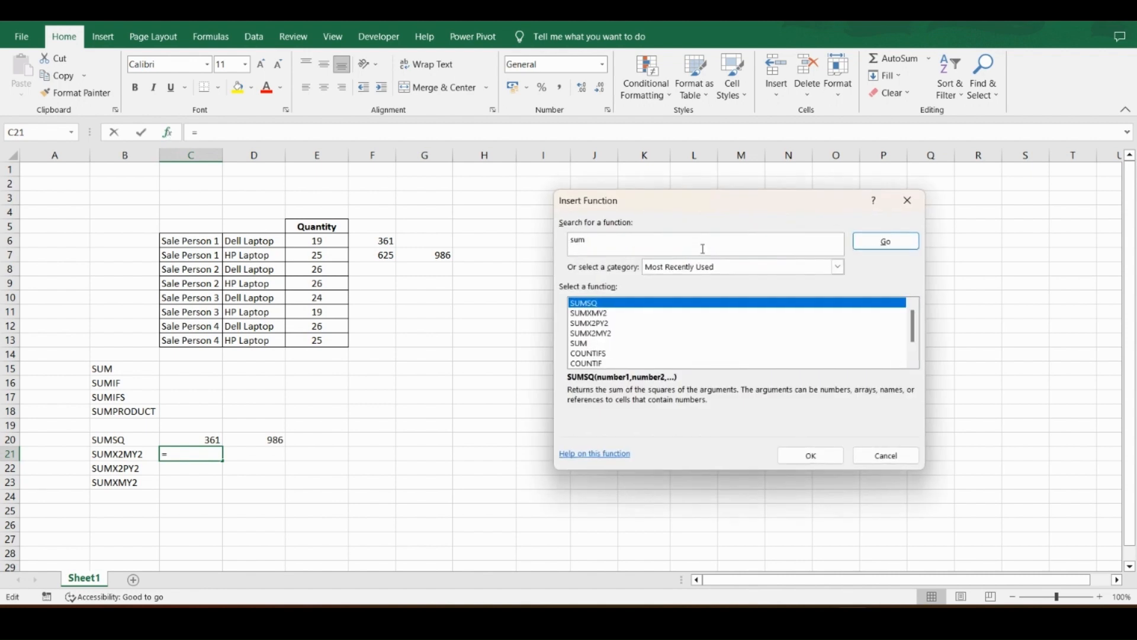
pyautogui.write('x2my2')
pyautogui.click(882, 242)
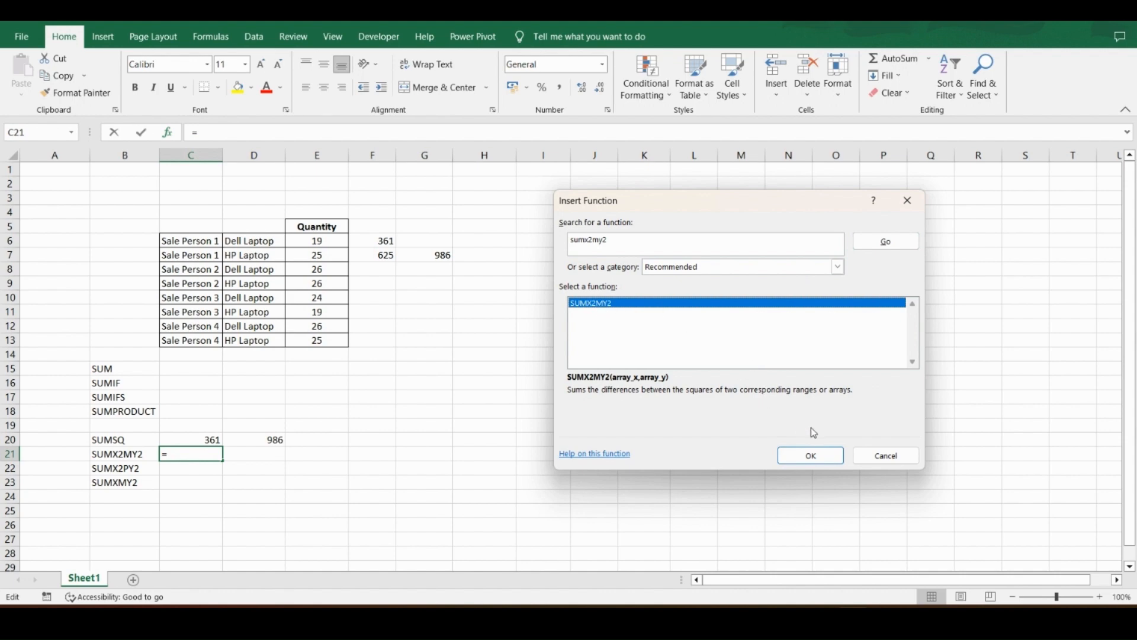
pyautogui.click(811, 455)
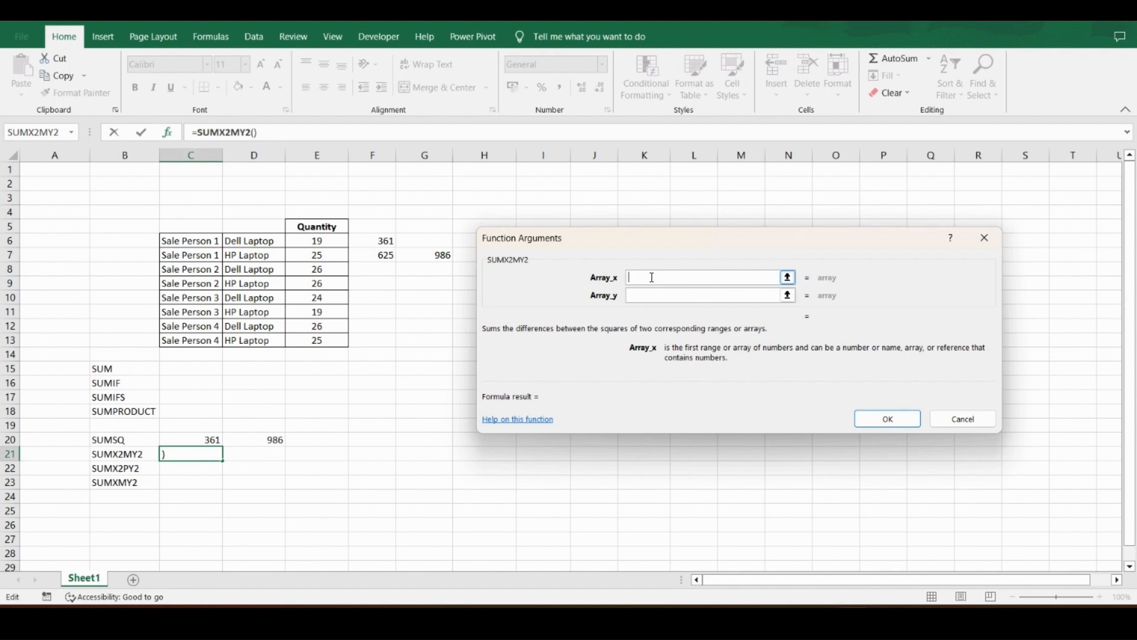
pyautogui.click(335, 247)
pyautogui.moveTo(336, 247); pyautogui.dragTo(338, 254)
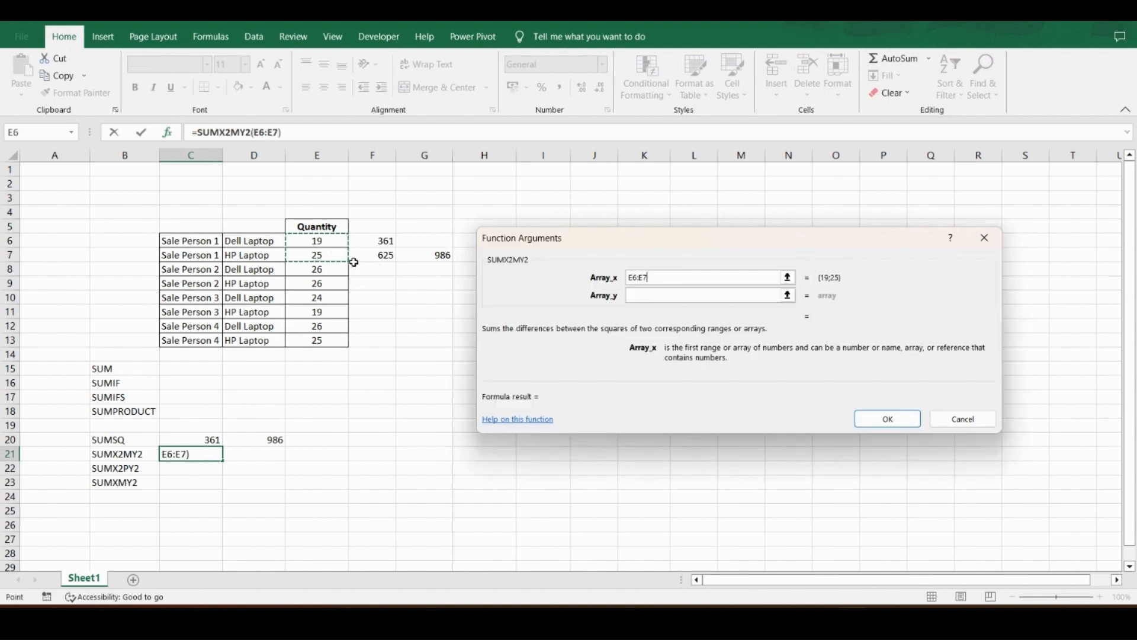
pyautogui.click(639, 294)
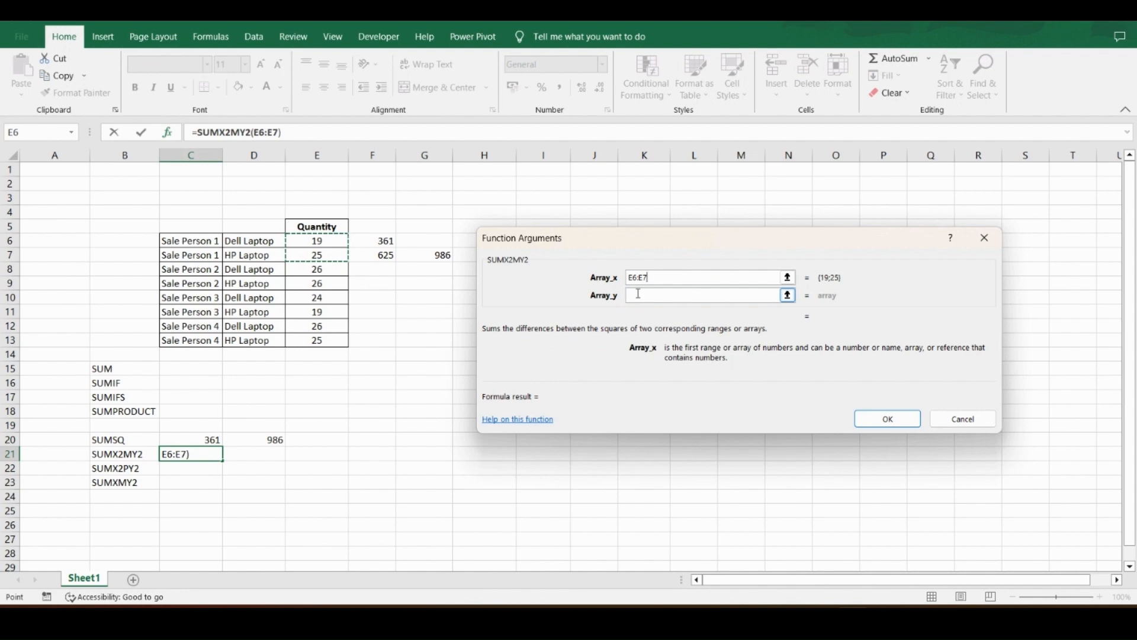
pyautogui.click(331, 271)
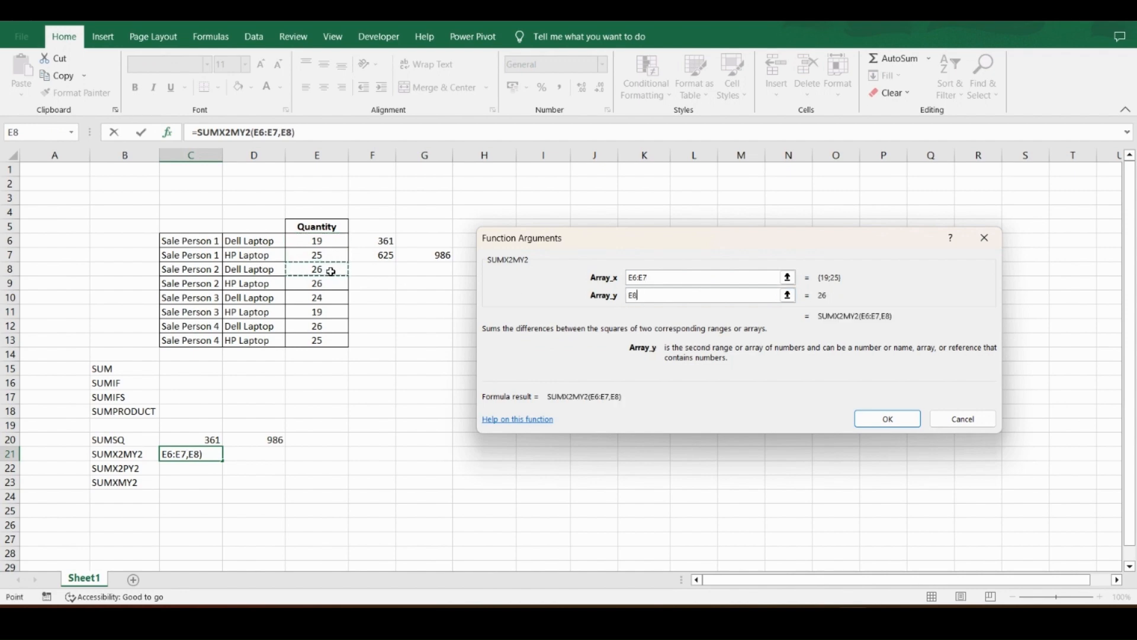
pyautogui.click(875, 419)
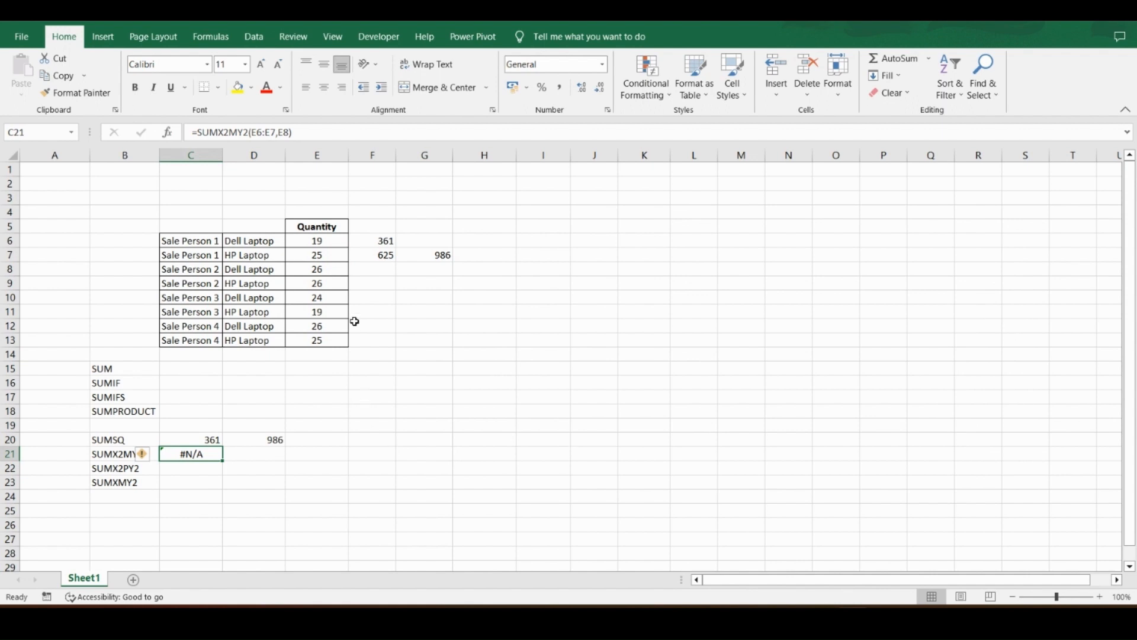
# Step: Inspect the array arguments of the SUMX2MY2 formula in C21, then clear the cell
pyautogui.moveTo(253, 133); pyautogui.dragTo(276, 132)
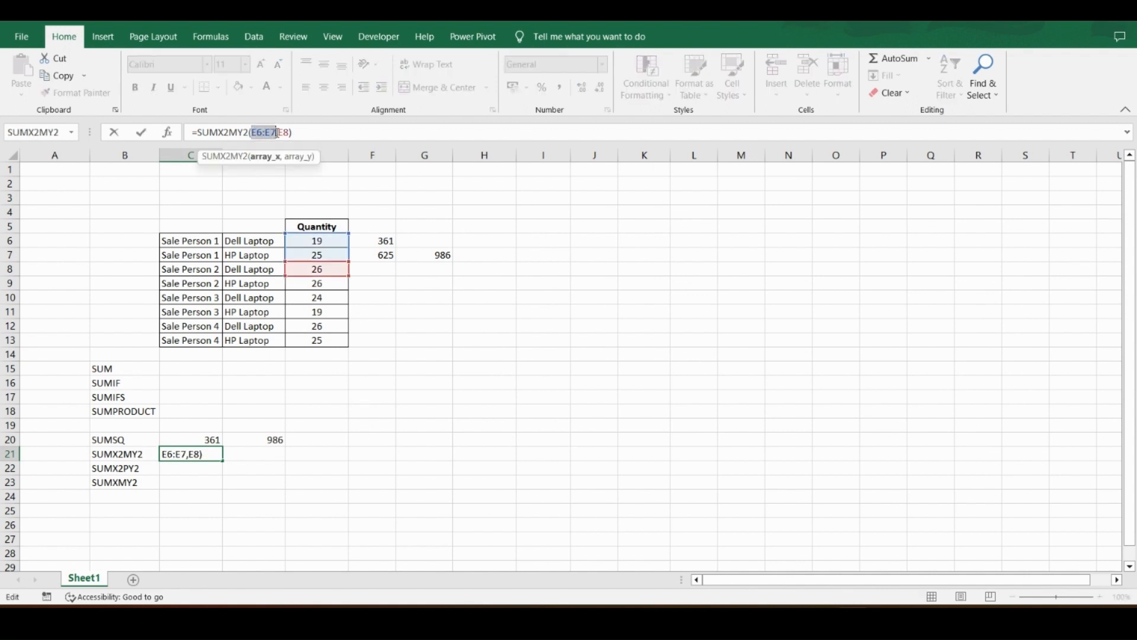
pyautogui.click(283, 130)
pyautogui.hotkey('ctrl', 'Return')
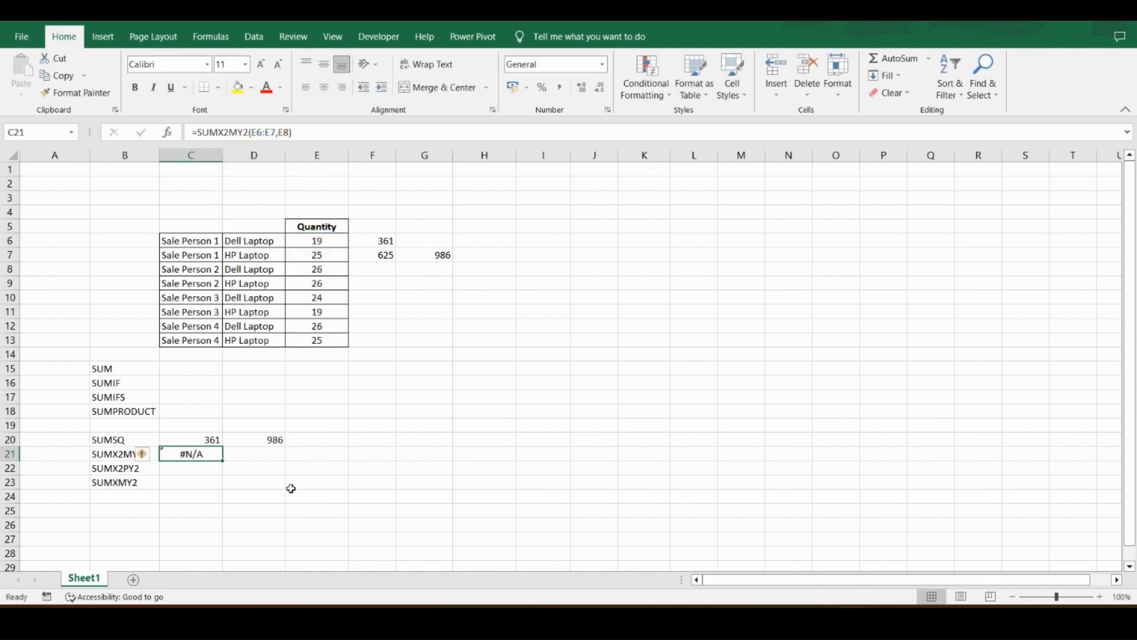
pyautogui.press('Delete')
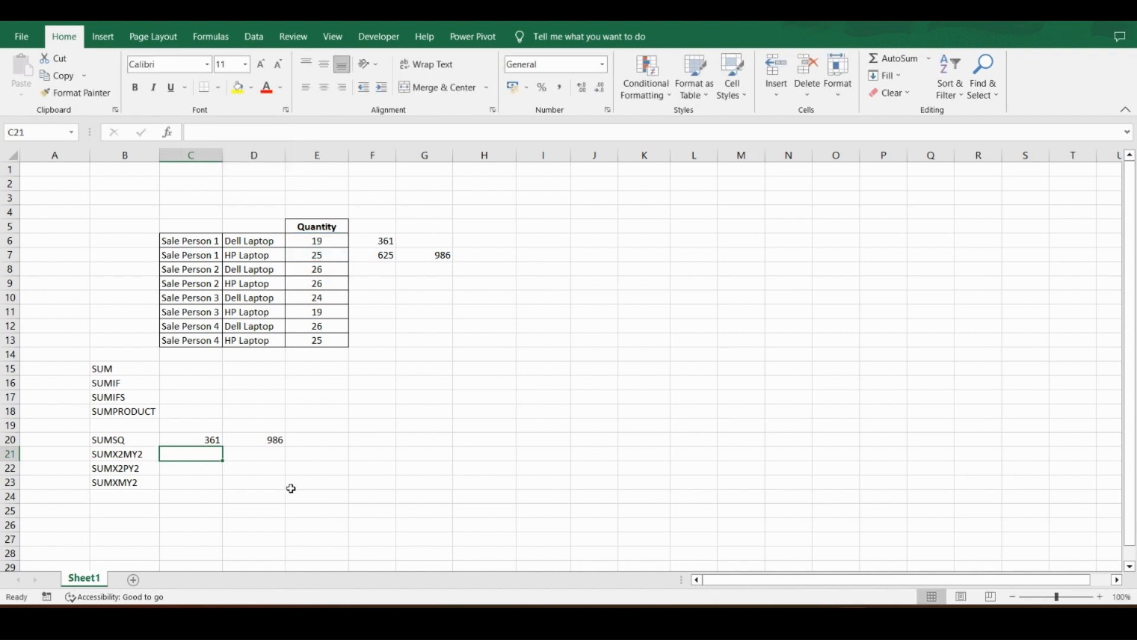
# Step: Insert the SUMX2MY2 function in cell C21 with E6 as Array_x and E7 as Array_y
pyautogui.click(168, 133)
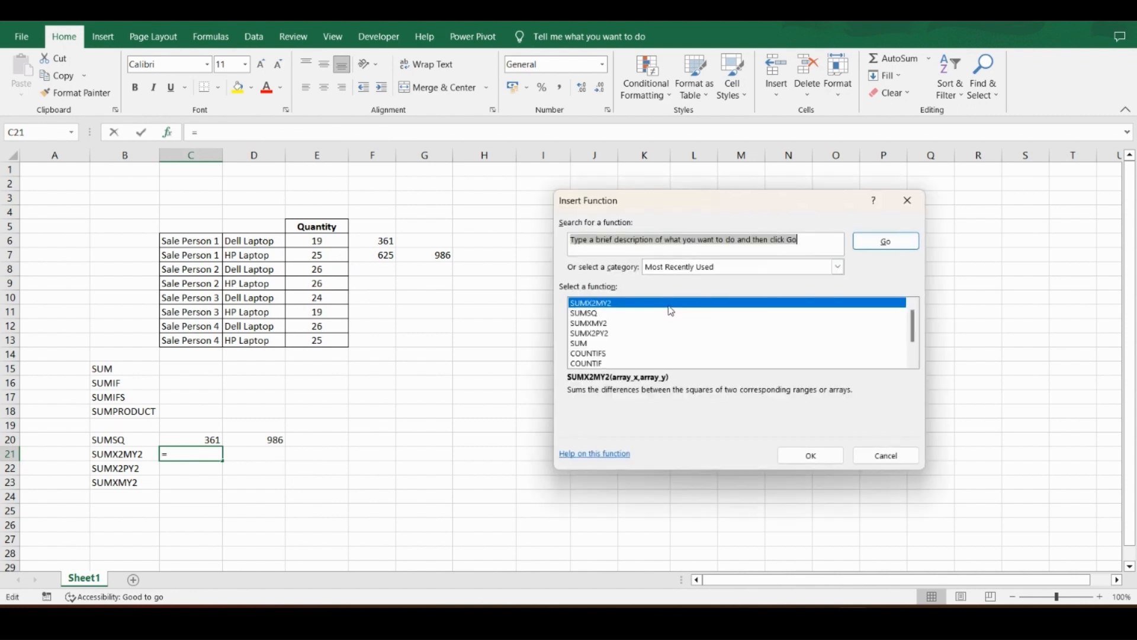
pyautogui.click(669, 305)
pyautogui.click(801, 457)
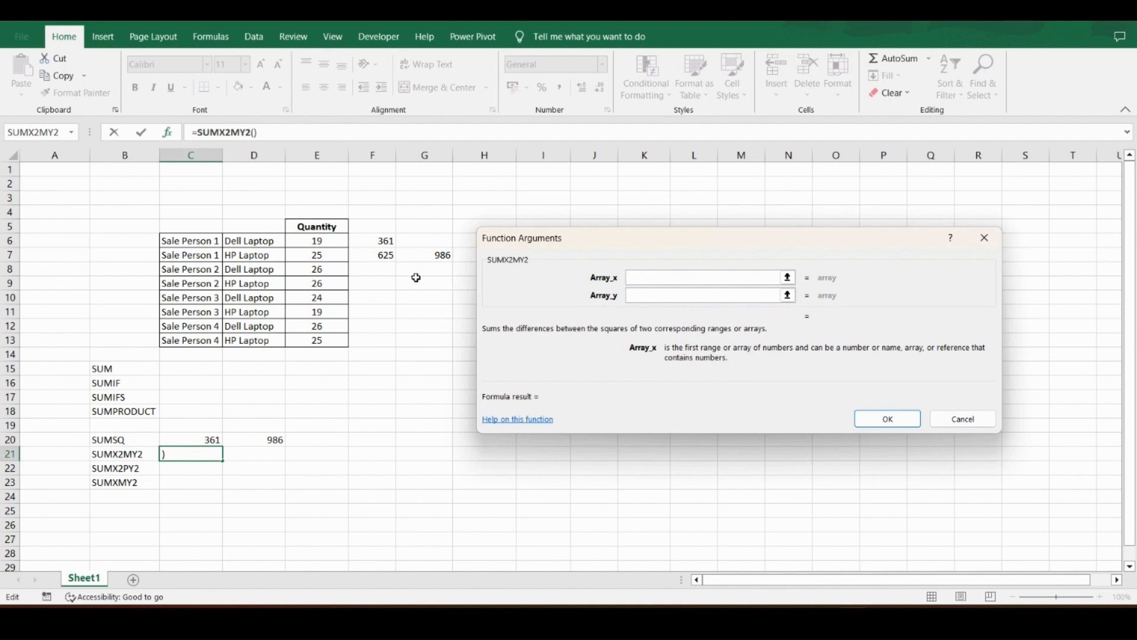
pyautogui.click(327, 240)
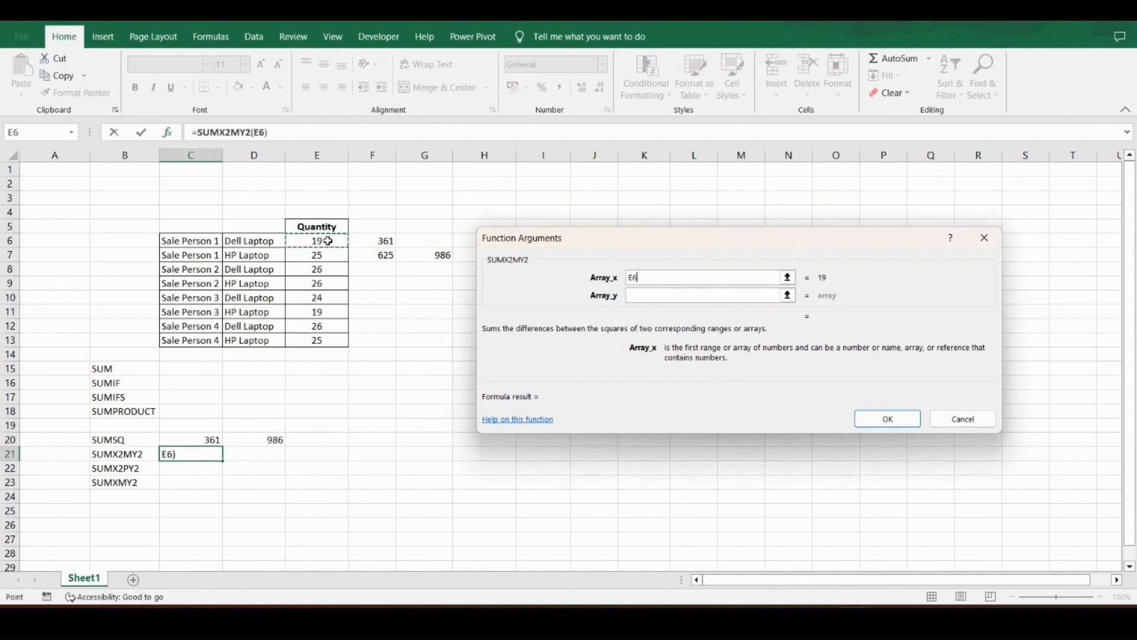
pyautogui.click(657, 297)
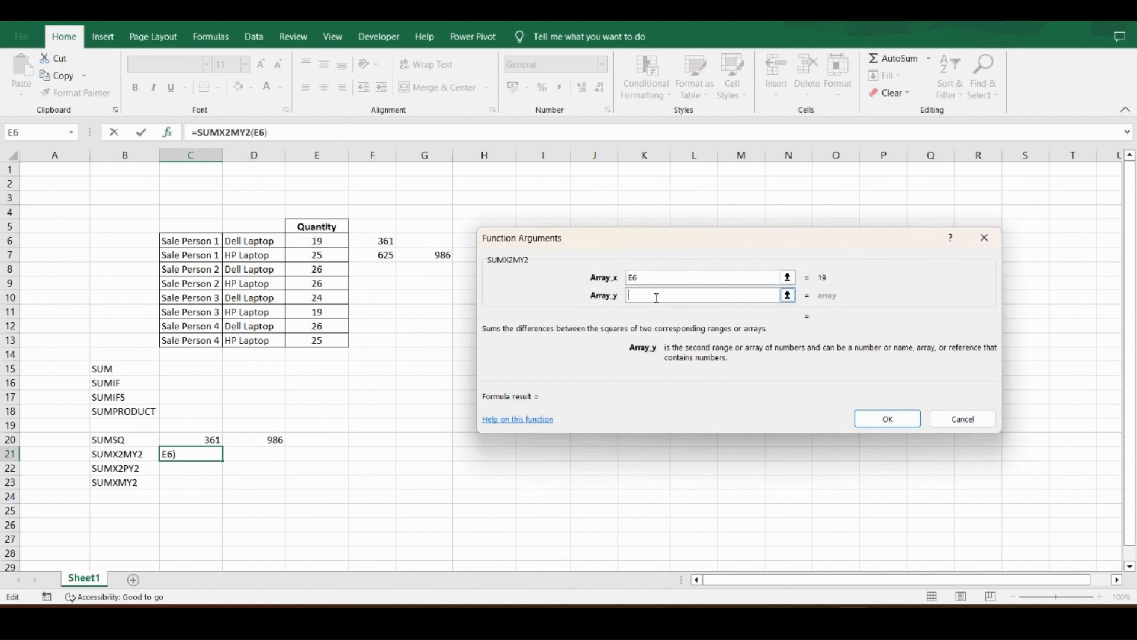
pyautogui.click(330, 254)
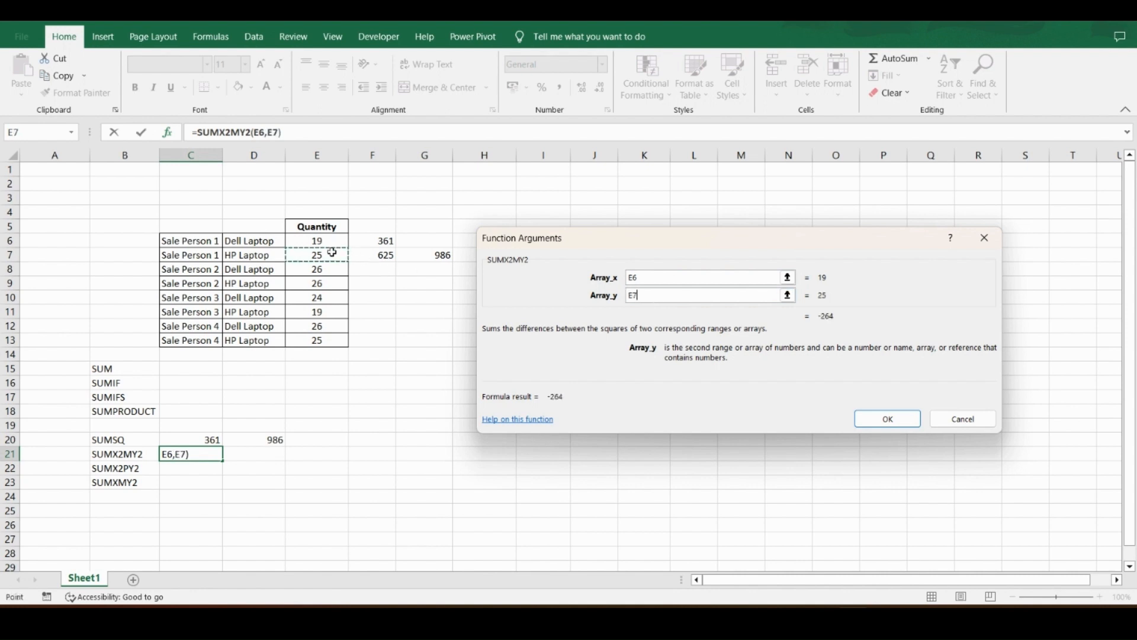
pyautogui.click(885, 419)
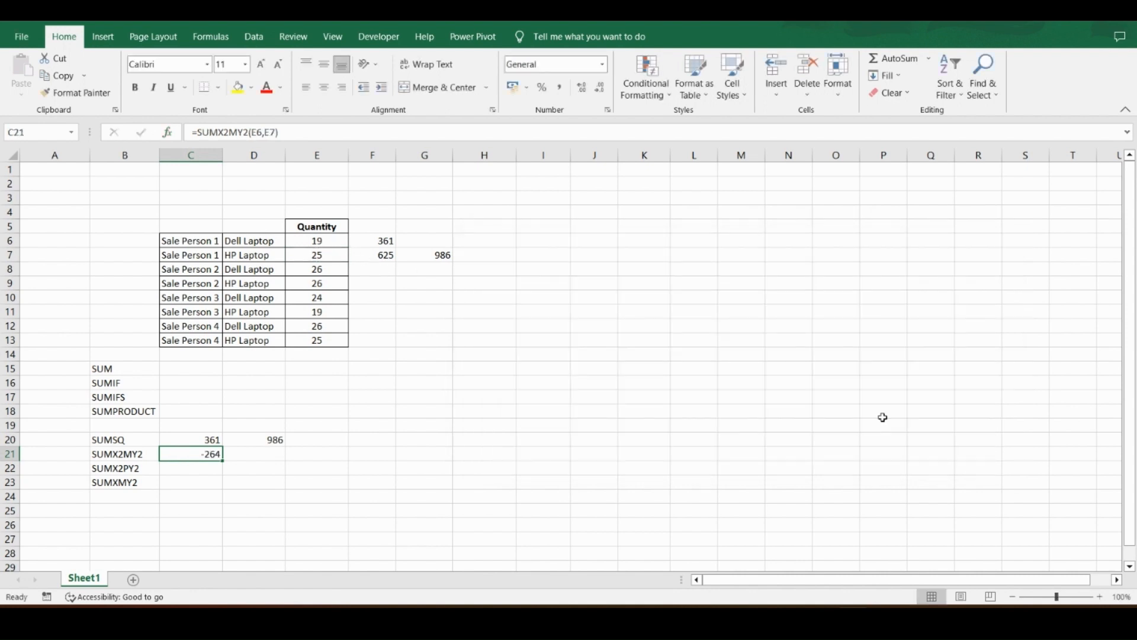
# Step: Review the two source quantities in cells E6 and E7 used by the SUMX2MY2 formula
pyautogui.click(486, 239)
pyautogui.press('Left')
pyautogui.press('Left')
pyautogui.press('Left')
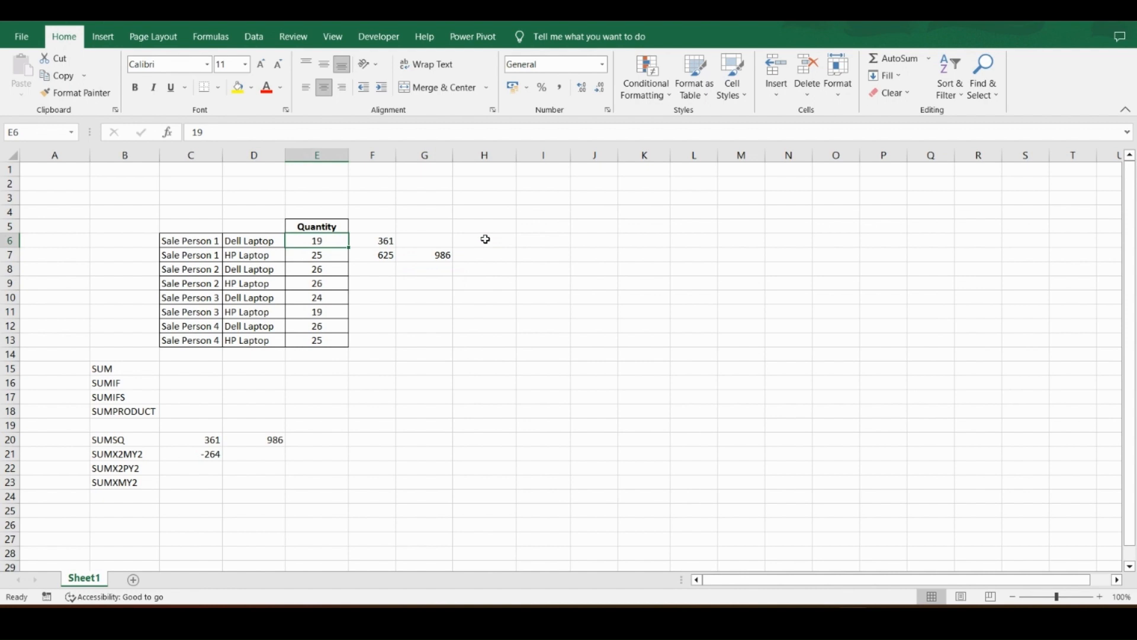
pyautogui.press('Right')
pyautogui.press('Down')
pyautogui.press('Left')
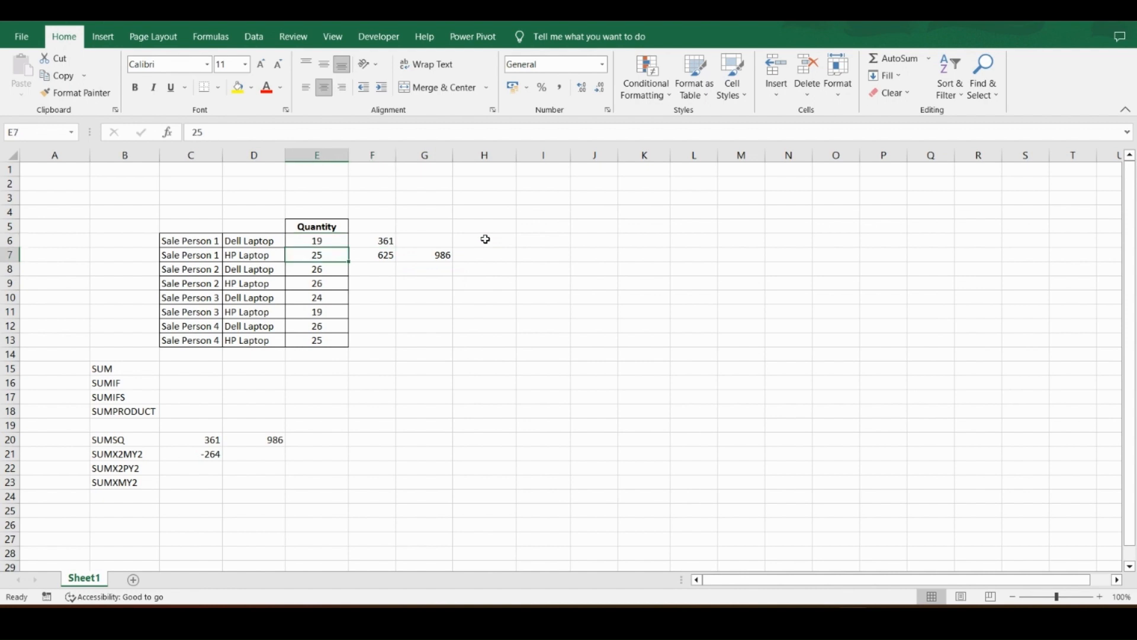
# Step: Subtract the second squared quantity from the first in cell H7 with =F6-F7 and compare with the SUMX2MY2 formula in C21
pyautogui.press('Right')
pyautogui.press('Right')
pyautogui.press('Right')
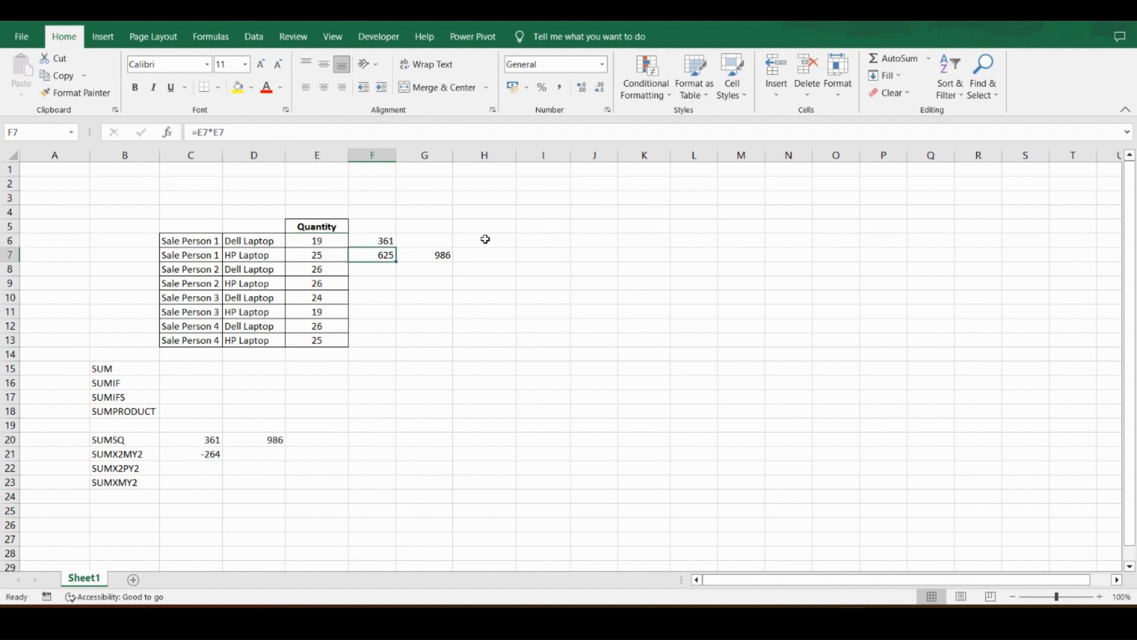
pyautogui.write('=')
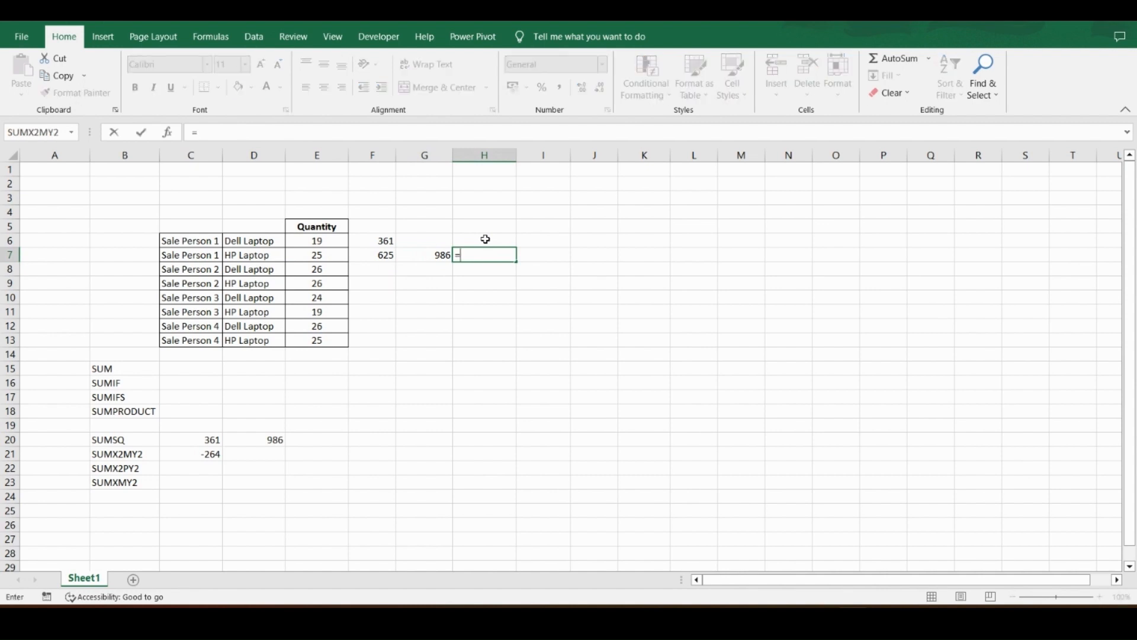
pyautogui.press('Up')
pyautogui.press('Left')
pyautogui.press('Left')
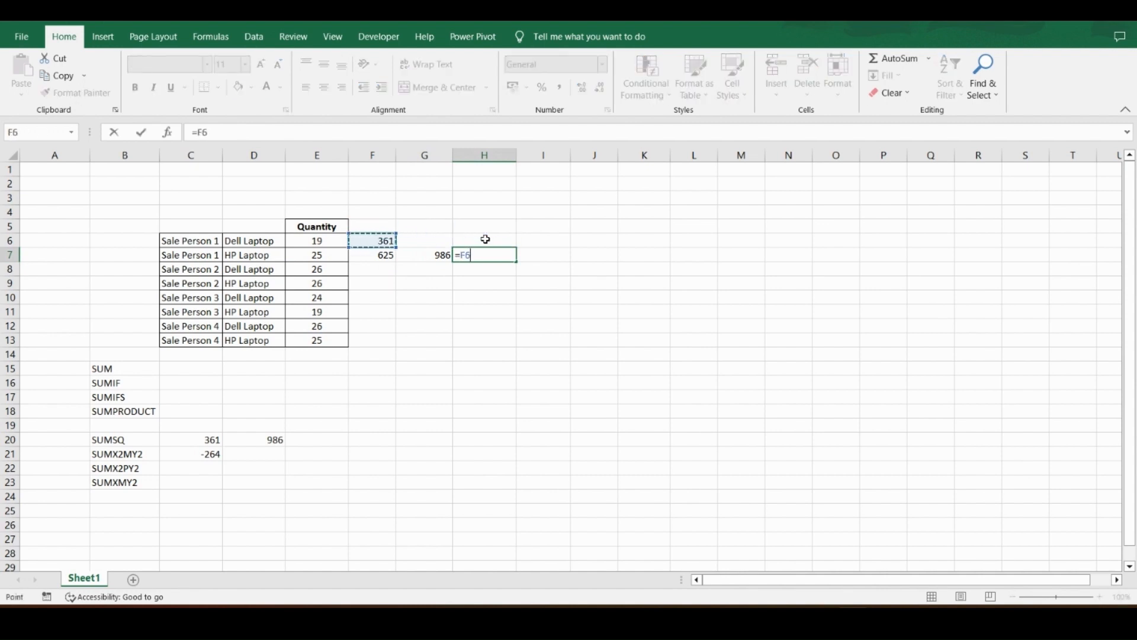
pyautogui.write('-')
pyautogui.press('Up')
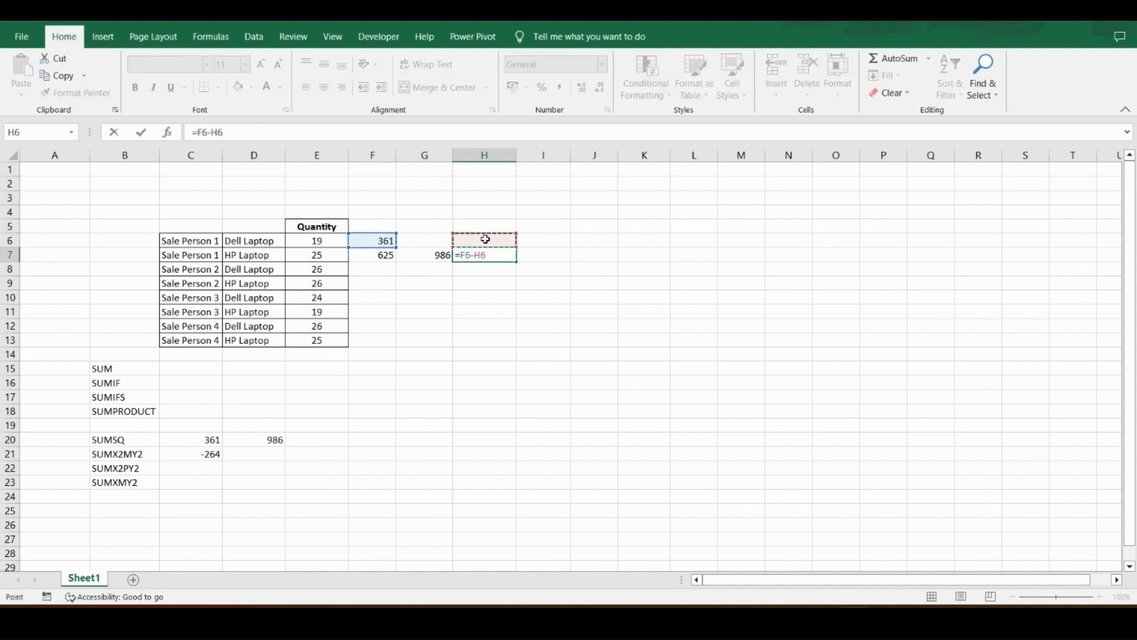
pyautogui.press('Down')
pyautogui.press('Left')
pyautogui.press('Left')
pyautogui.hotkey('ctrl', 'Return')
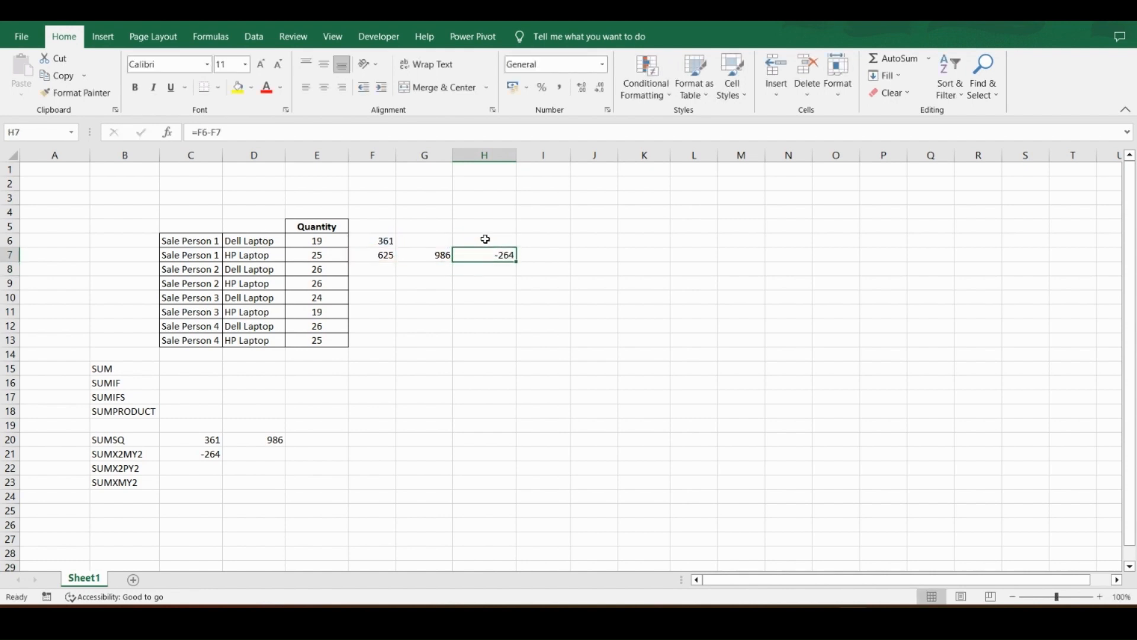
pyautogui.click(172, 454)
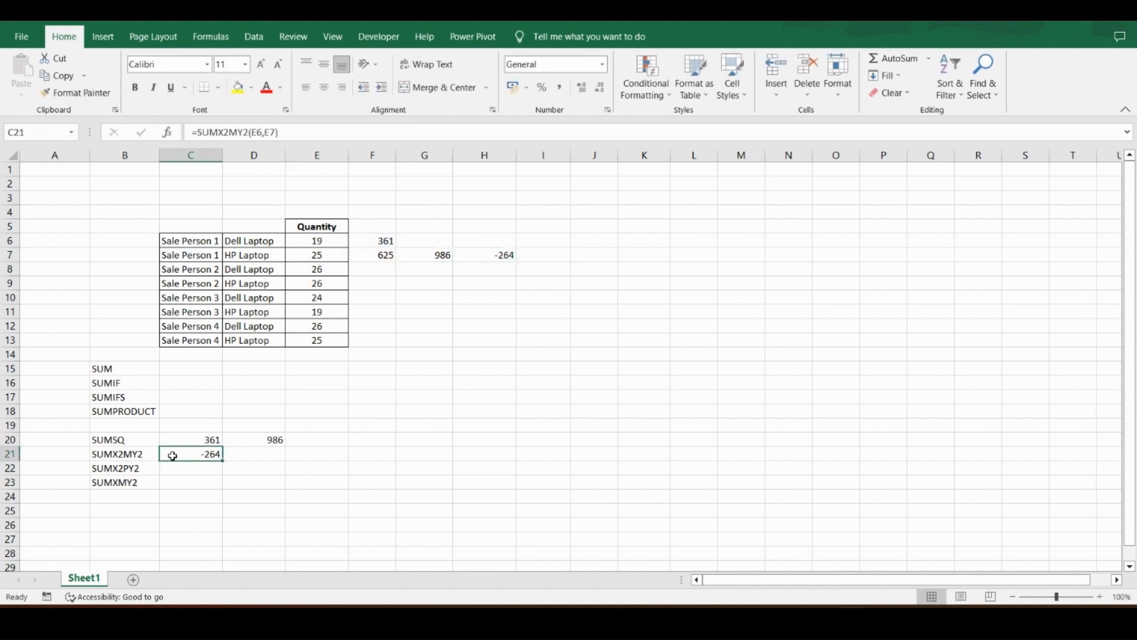
# Step: Insert the SUMX2MY2 function in cell D21 with E6:E7 as Array_x and E8:E9 as Array_y
pyautogui.click(244, 455)
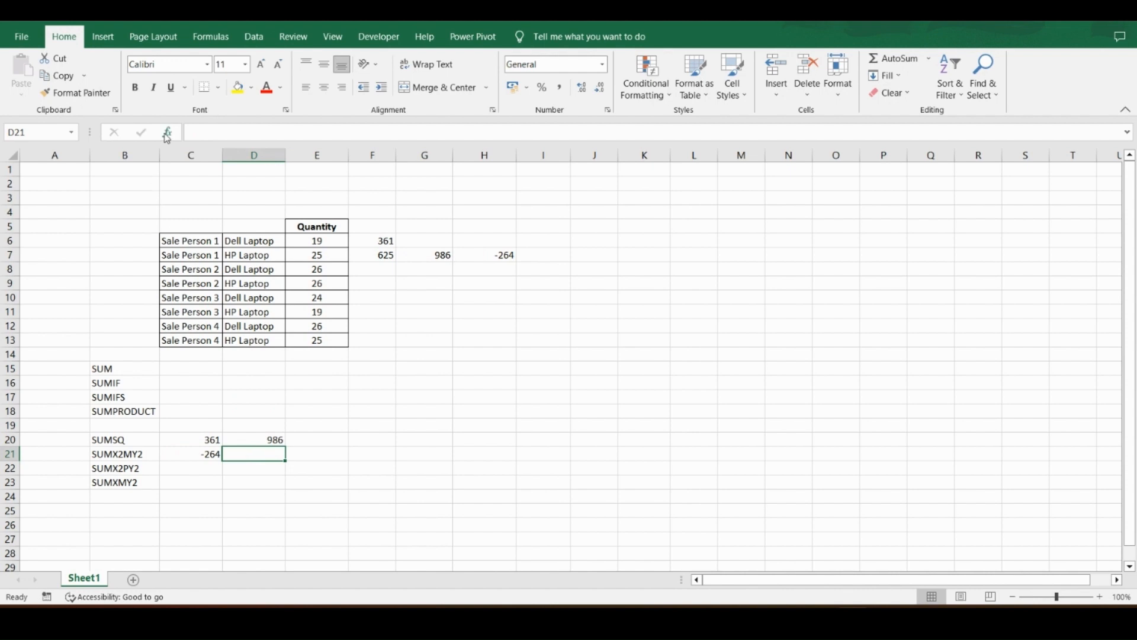
pyautogui.click(167, 132)
pyautogui.write('su')
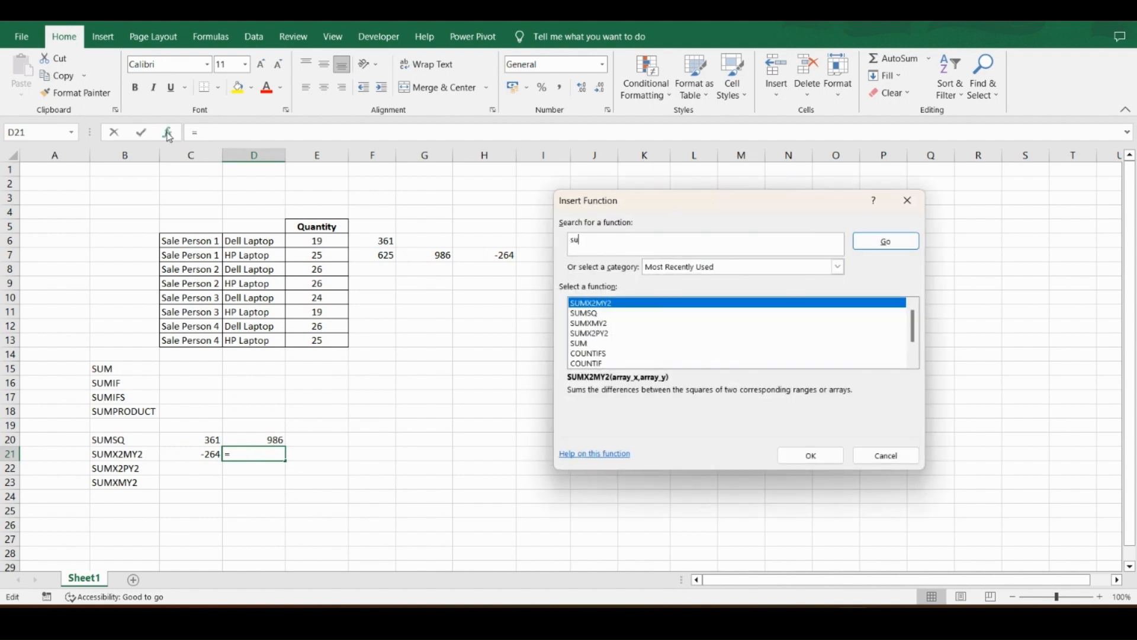
pyautogui.write('mx2my2')
pyautogui.click(822, 455)
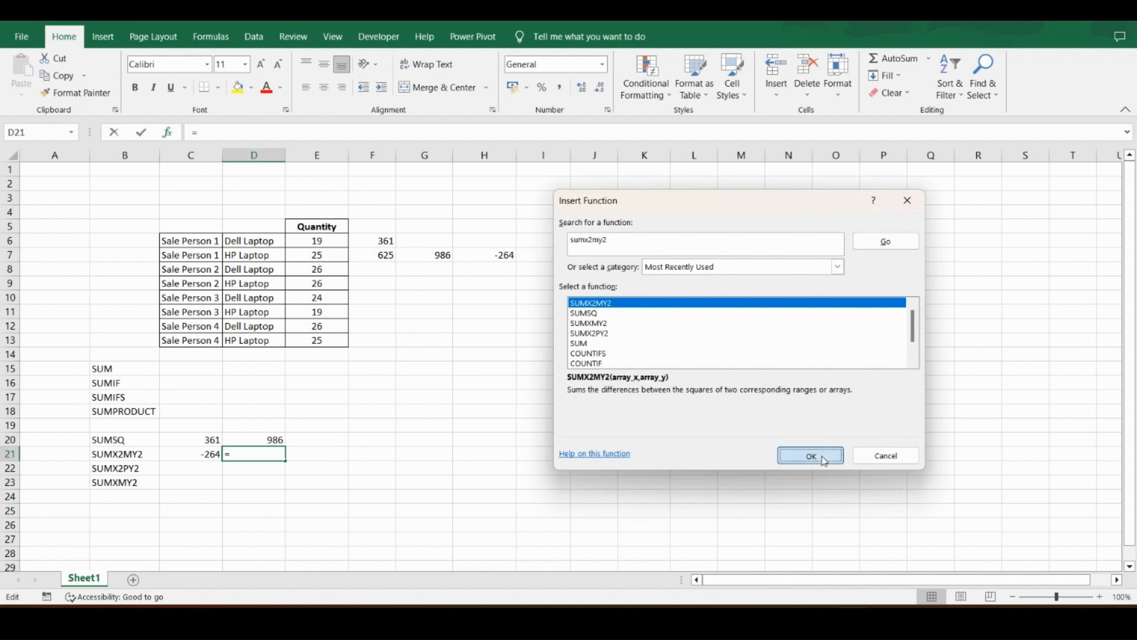
pyautogui.moveTo(323, 241); pyautogui.dragTo(325, 253)
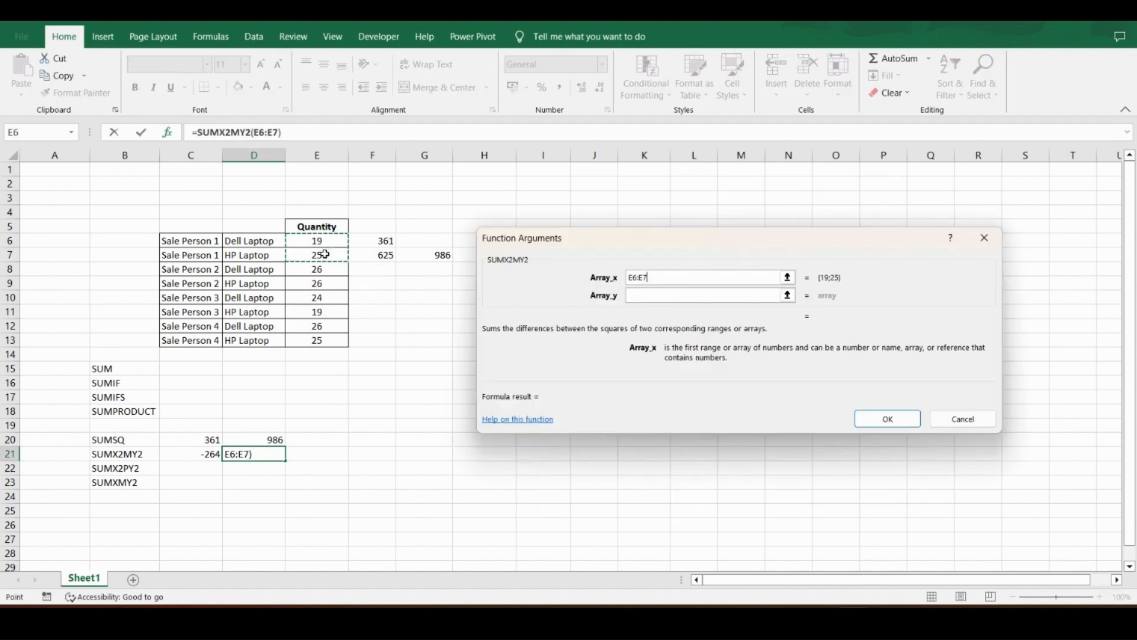
pyautogui.click(643, 295)
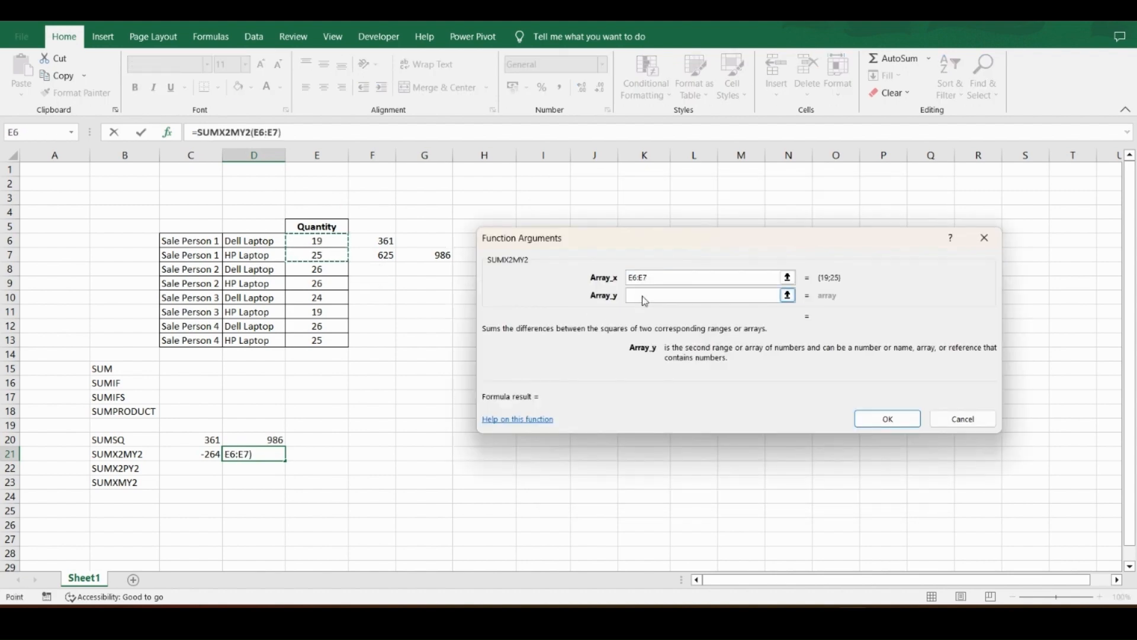
pyautogui.click(336, 270)
pyautogui.moveTo(336, 270); pyautogui.dragTo(340, 280)
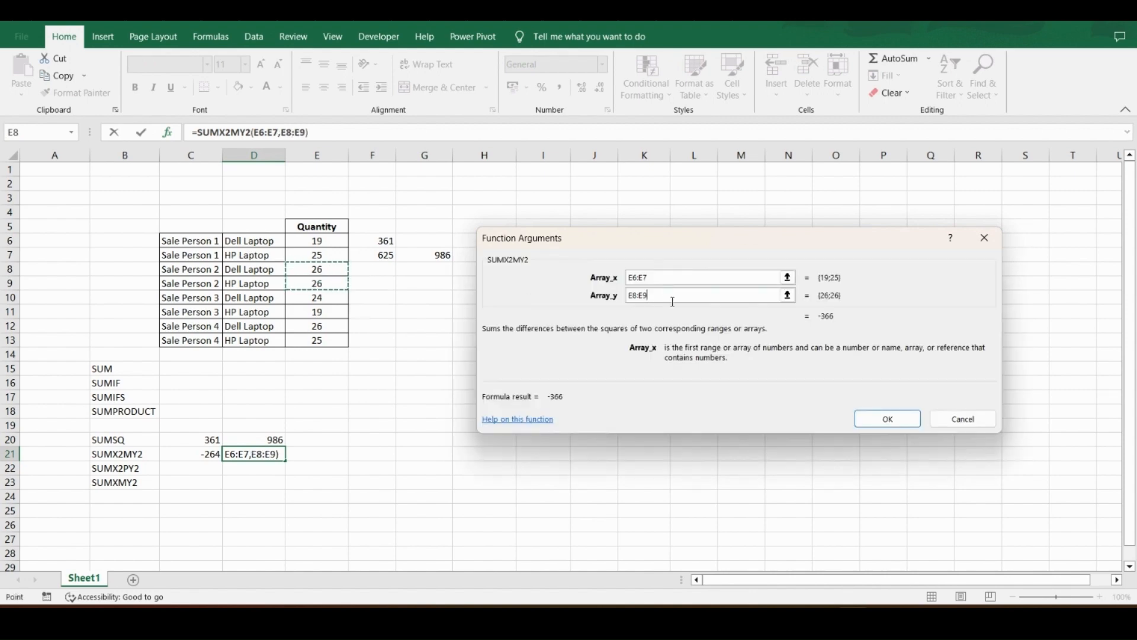
pyautogui.click(657, 277)
pyautogui.click(888, 422)
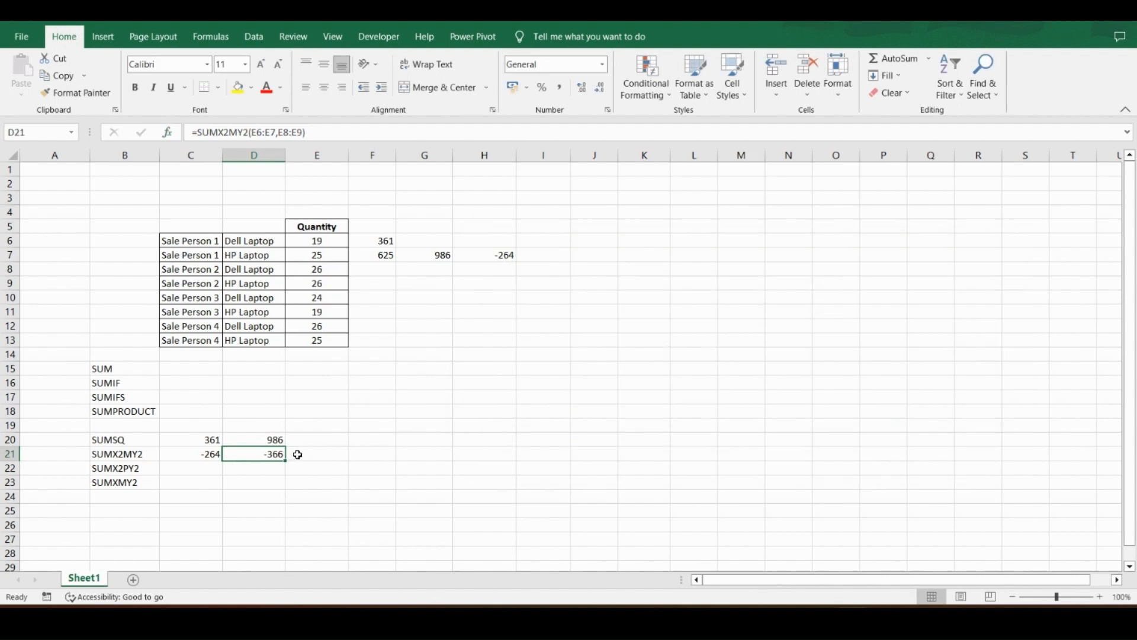
# Step: Review the quantities in E6 and E7, the squared value in F6 and the sum of squares in G7
pyautogui.click(328, 240)
pyautogui.click(324, 253)
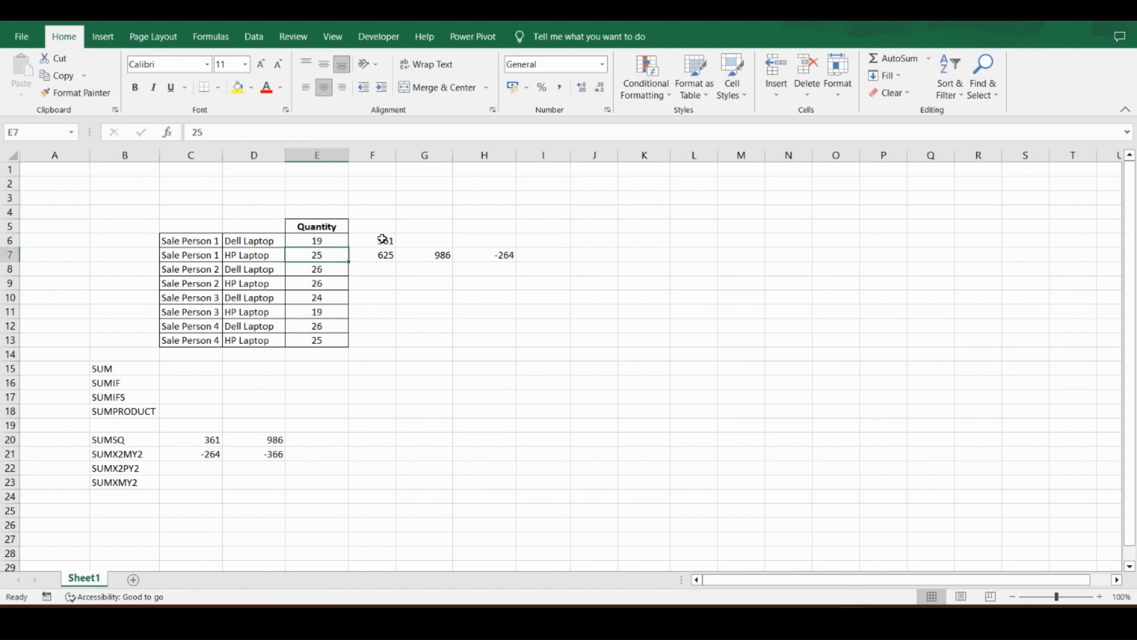
pyautogui.click(383, 239)
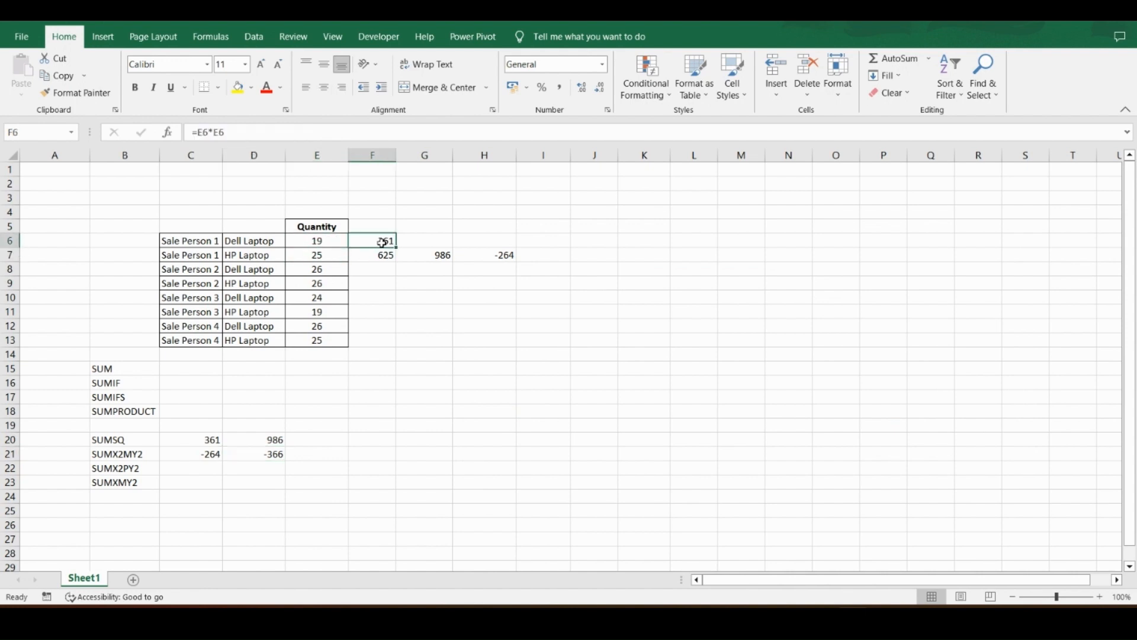
pyautogui.click(438, 256)
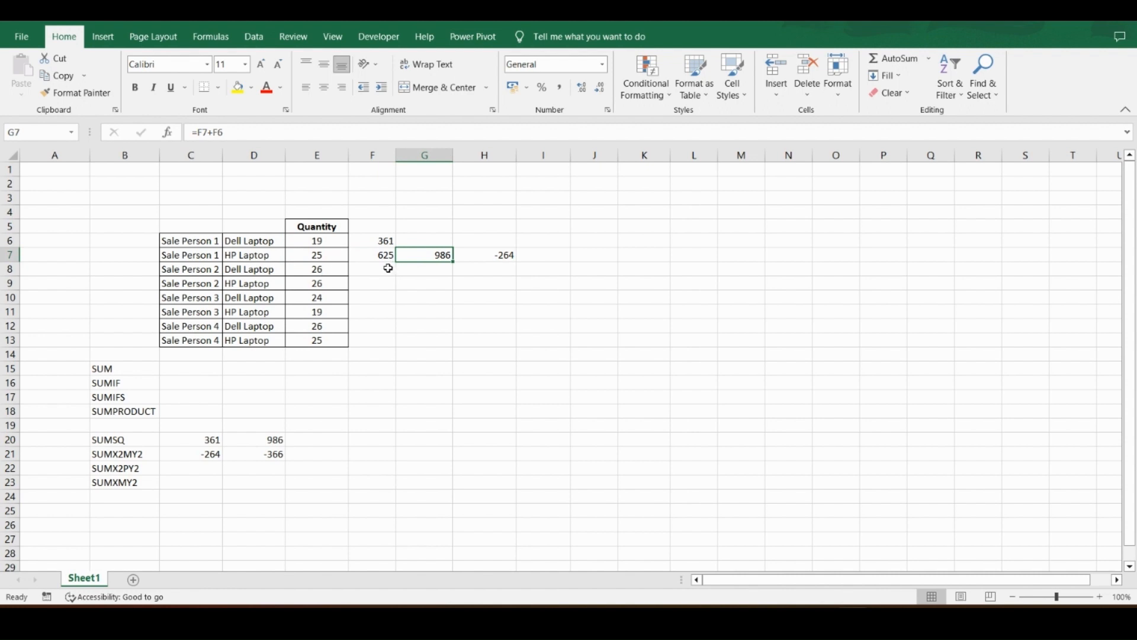
# Step: Square the Sale Person 2 Dell Laptop quantity in cell F8 with =E8*E8
pyautogui.click(388, 268)
pyautogui.write('=')
pyautogui.press('Left')
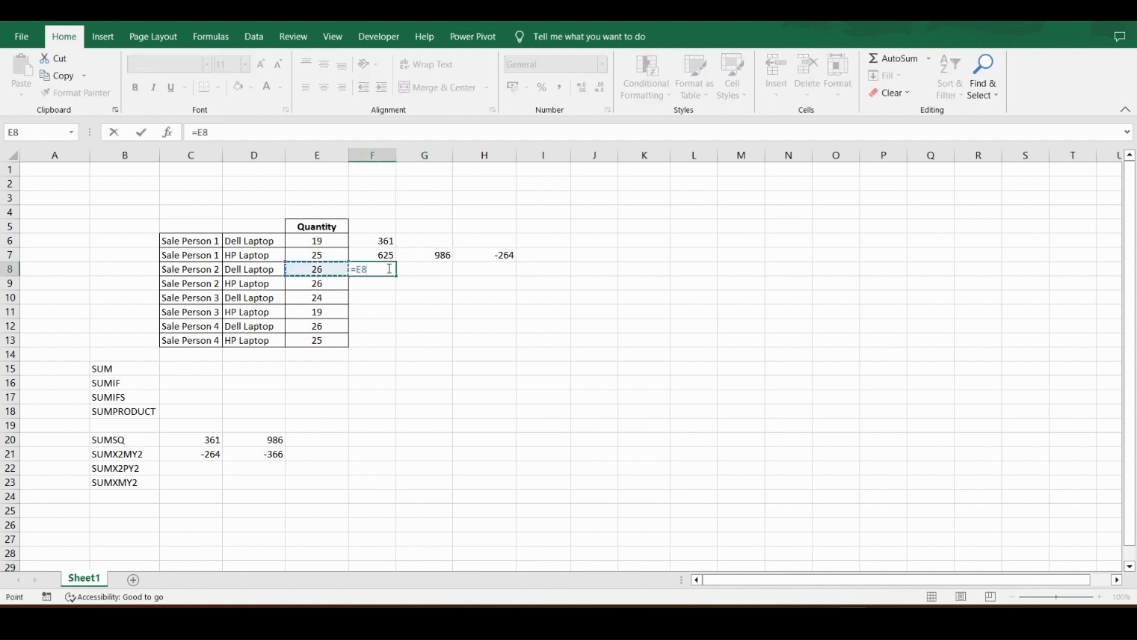
pyautogui.write('*')
pyautogui.click(334, 266)
pyautogui.press('Return')
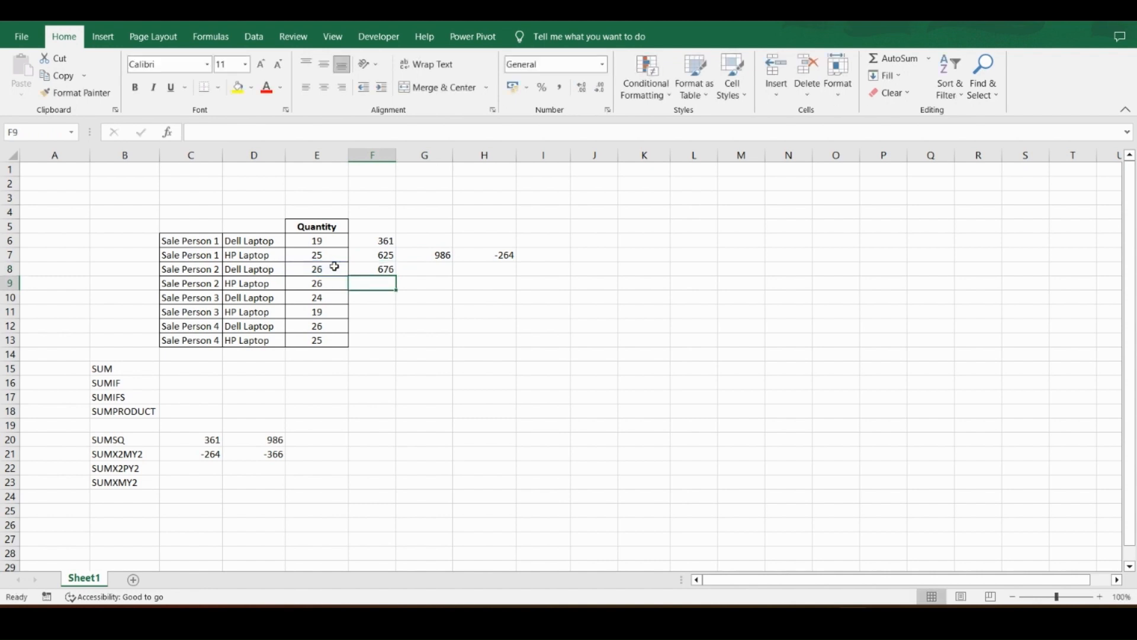
# Step: Square the Sale Person 2 HP Laptop quantity in cell F9 with =E9*E9
pyautogui.write('=')
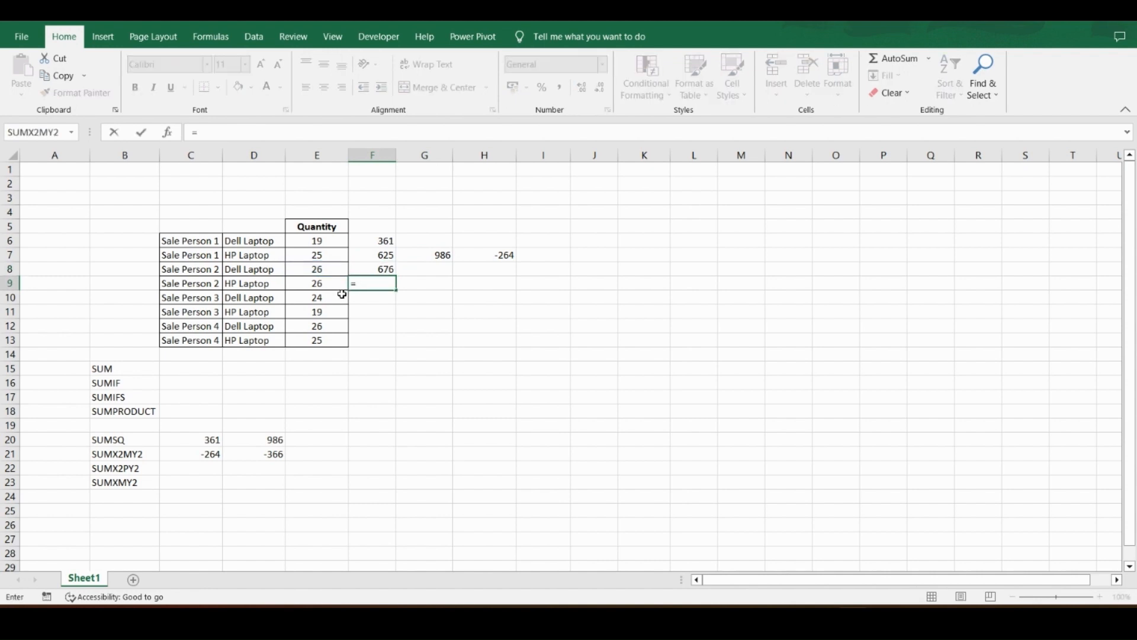
pyautogui.click(332, 283)
pyautogui.write('*')
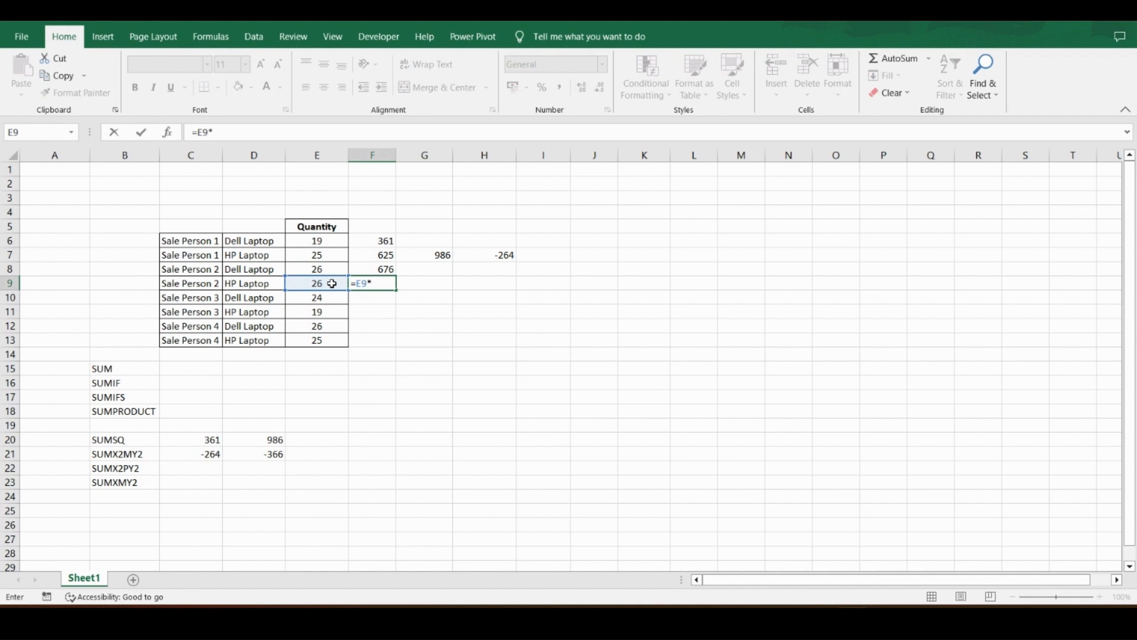
pyautogui.click(332, 284)
pyautogui.press('Return')
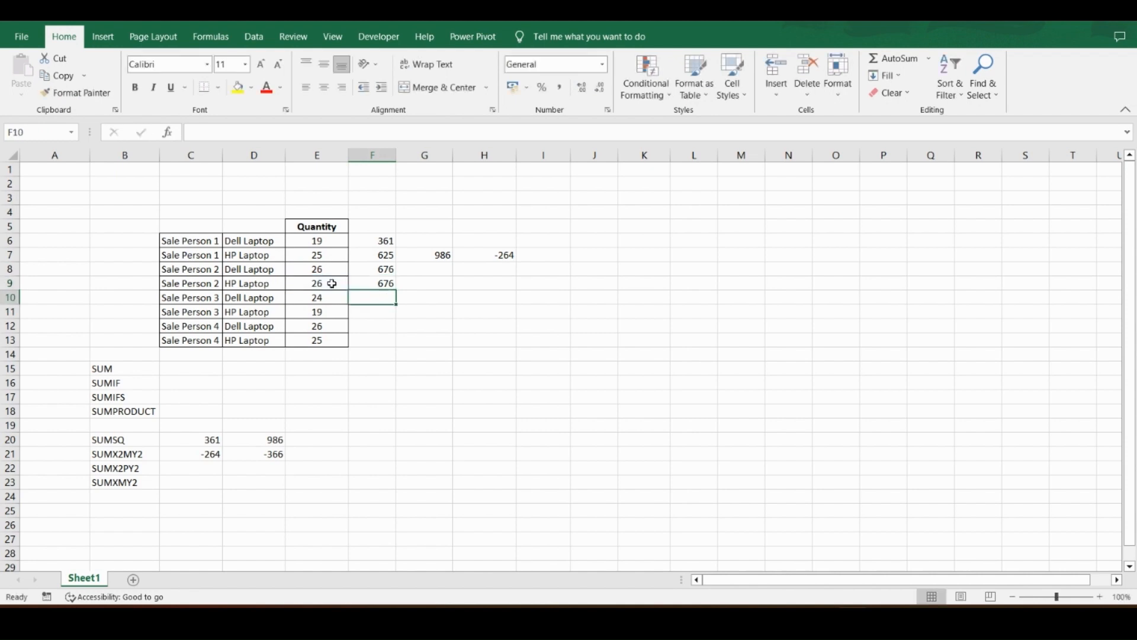
# Step: Add the two Sale Person 2 squares in cell G9 with =F9+F8
pyautogui.press('Up')
pyautogui.press('Up')
pyautogui.hotkey('shift', 'Down')
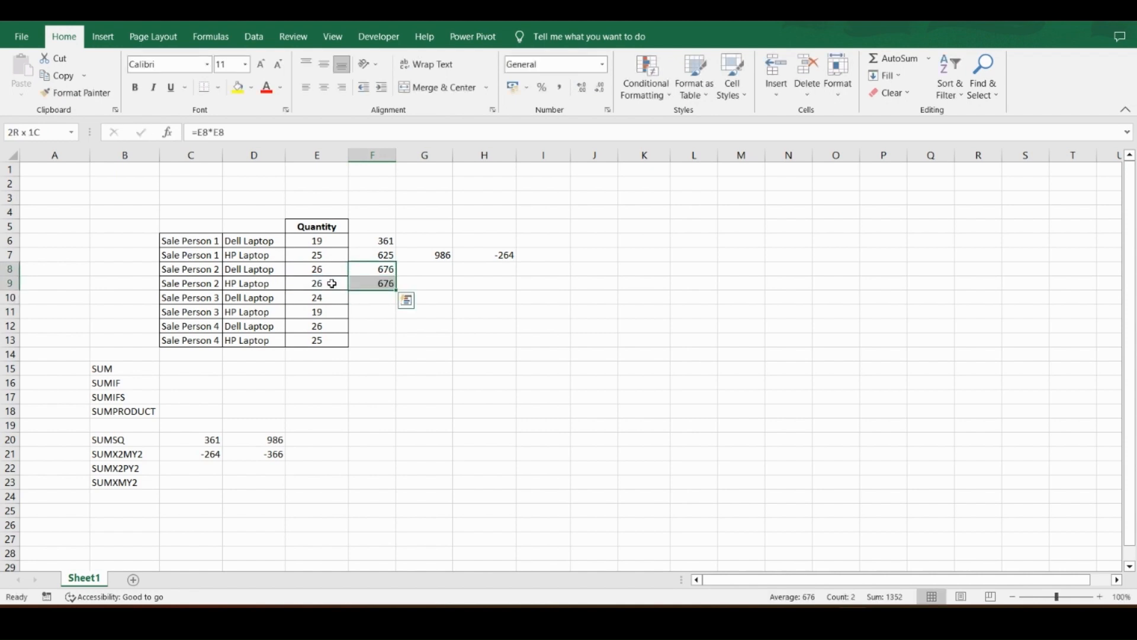
pyautogui.press('Down')
pyautogui.press('Right')
pyautogui.write('=')
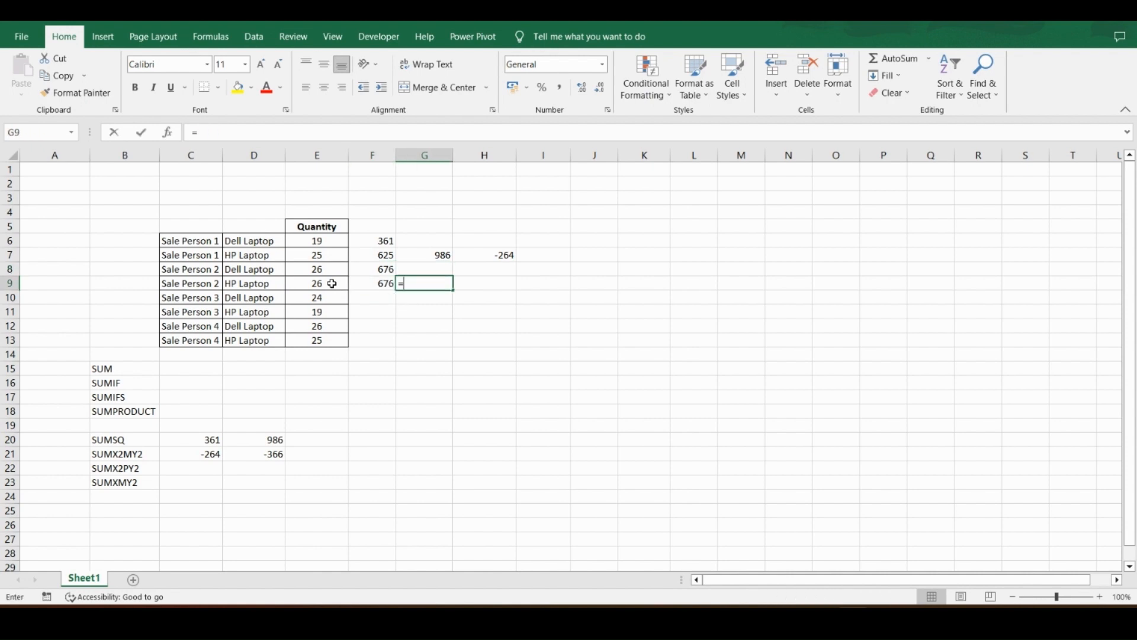
pyautogui.press('Left')
pyautogui.write('+')
pyautogui.press('Up')
pyautogui.press('Left')
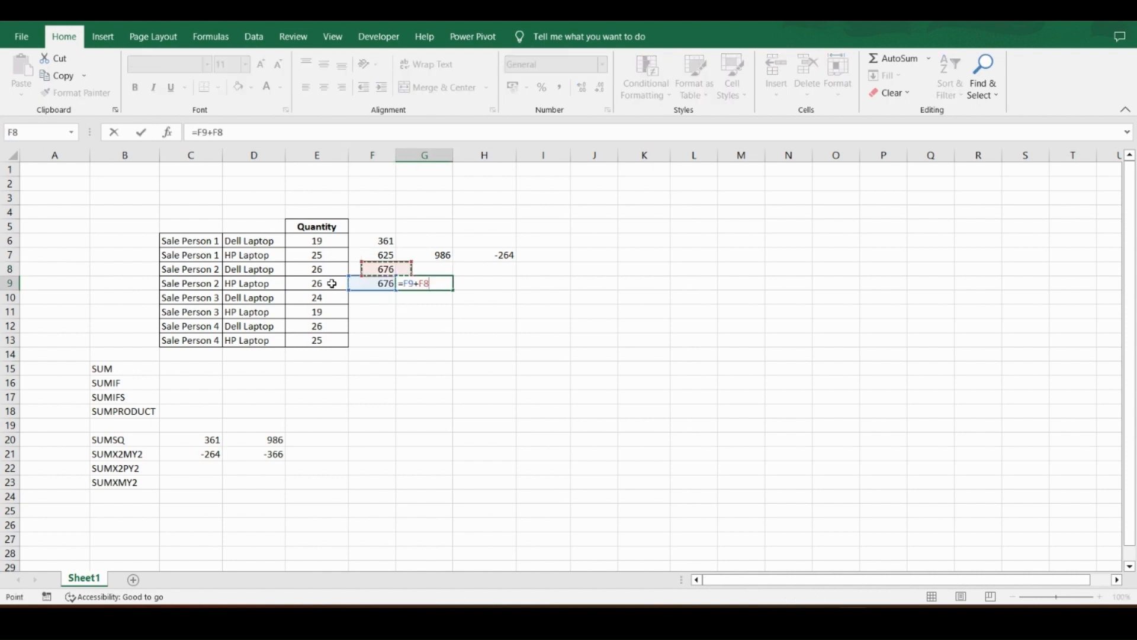
pyautogui.press('Return')
pyautogui.press('Up')
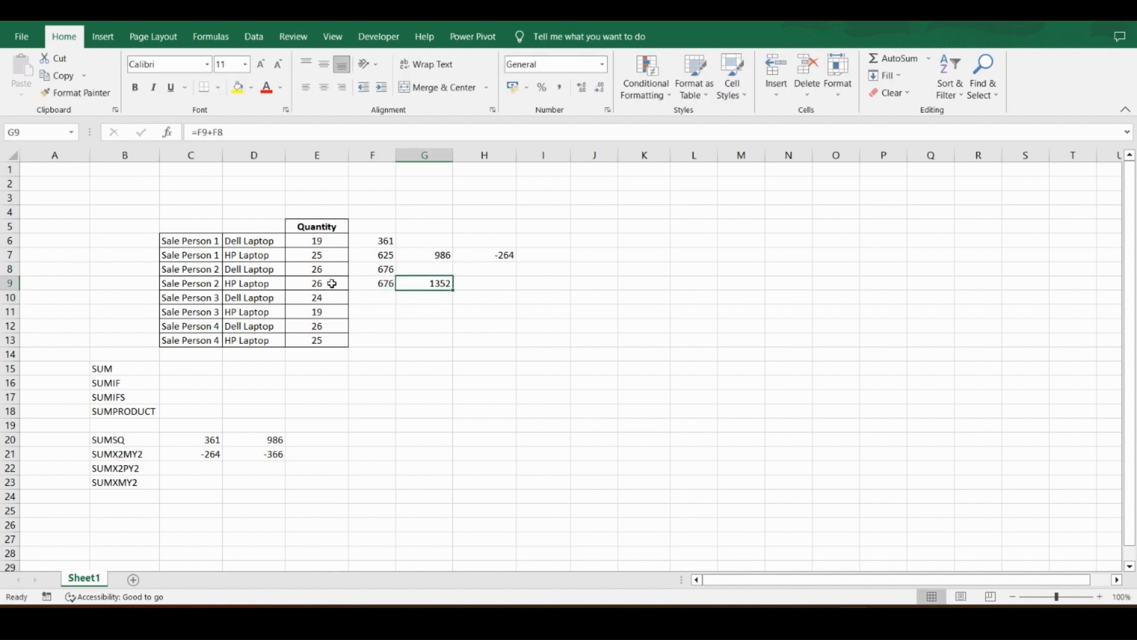
# Step: Subtract the second sum of squares from the first in cell H9 with =G7-G9 and compare with the SUMX2MY2 formula in D21
pyautogui.press('Right')
pyautogui.write('=')
pyautogui.press('Up')
pyautogui.press('Up')
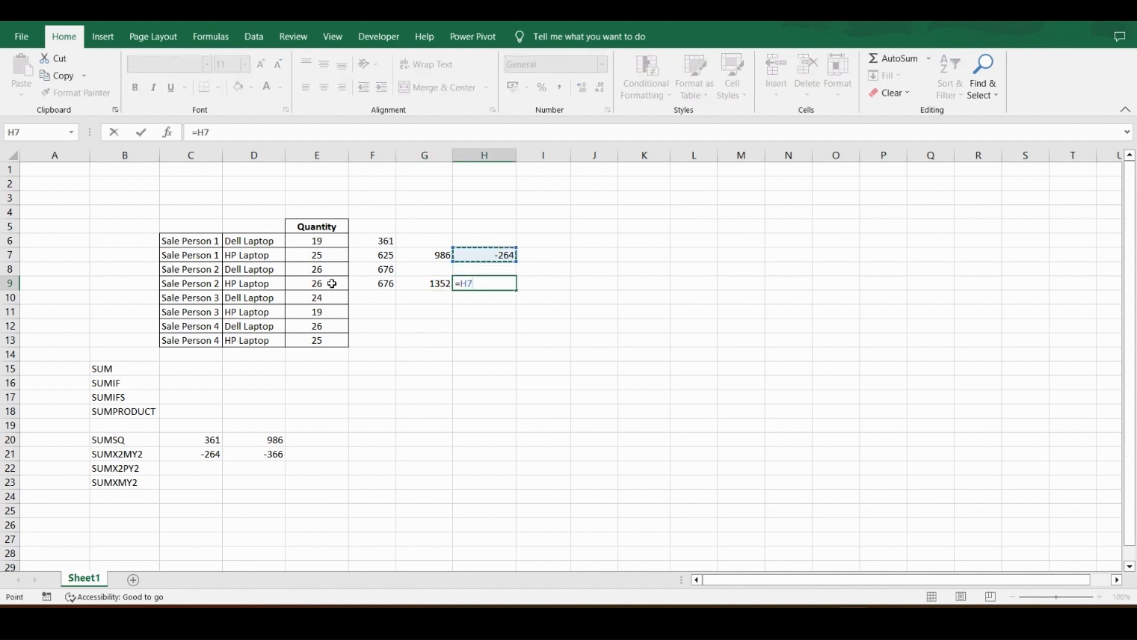
pyautogui.press('Left')
pyautogui.write('-')
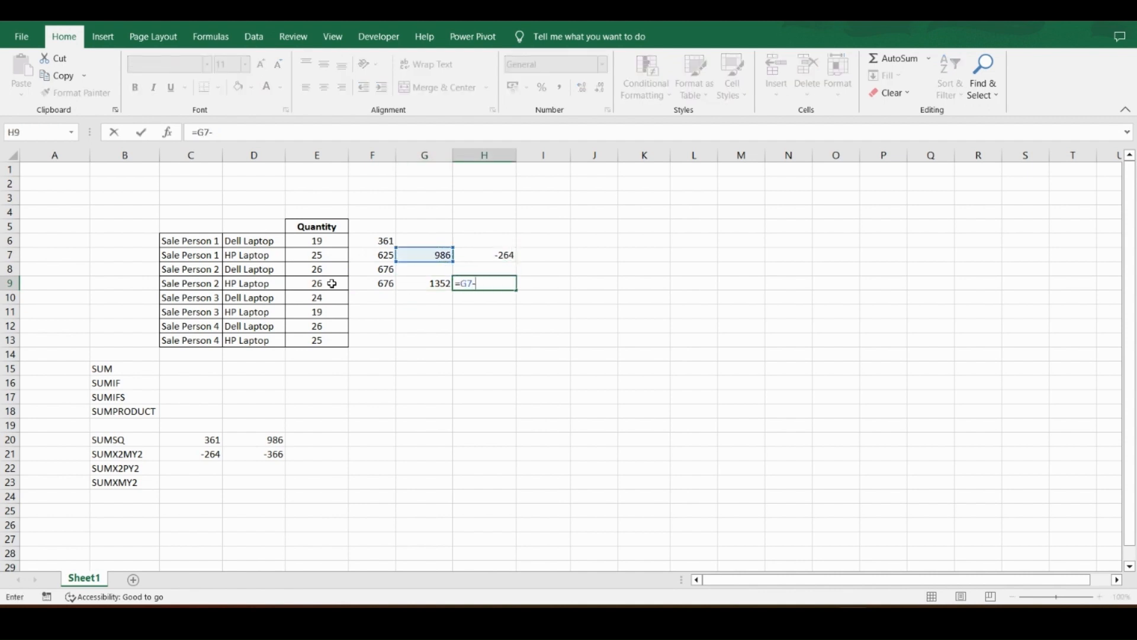
pyautogui.press('Left')
pyautogui.hotkey('ctrl', 'Return')
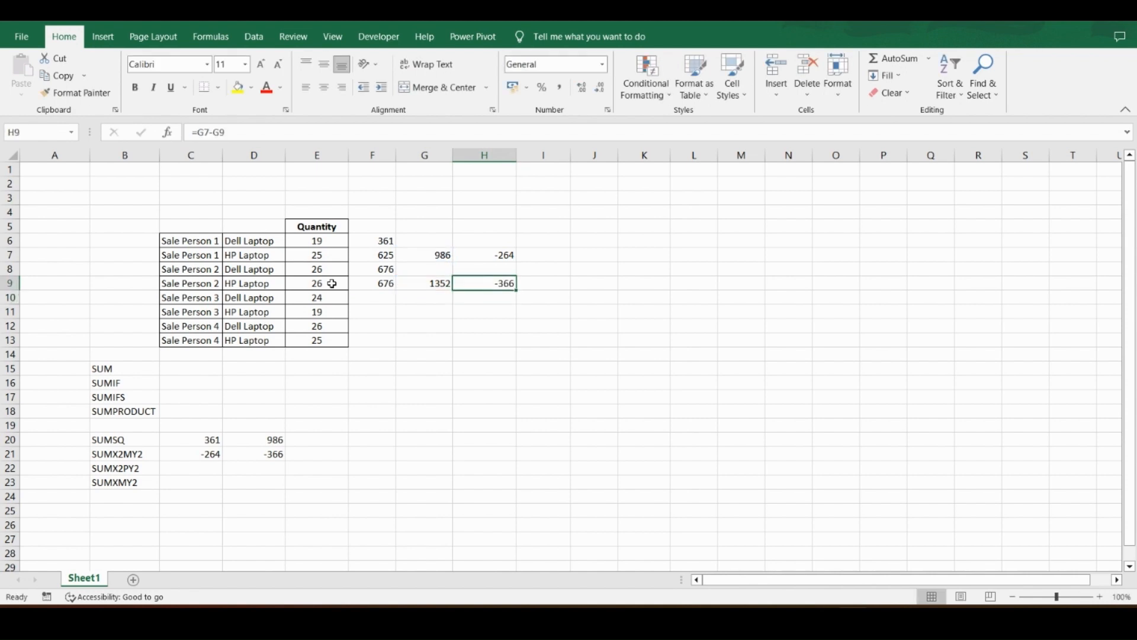
pyautogui.click(255, 449)
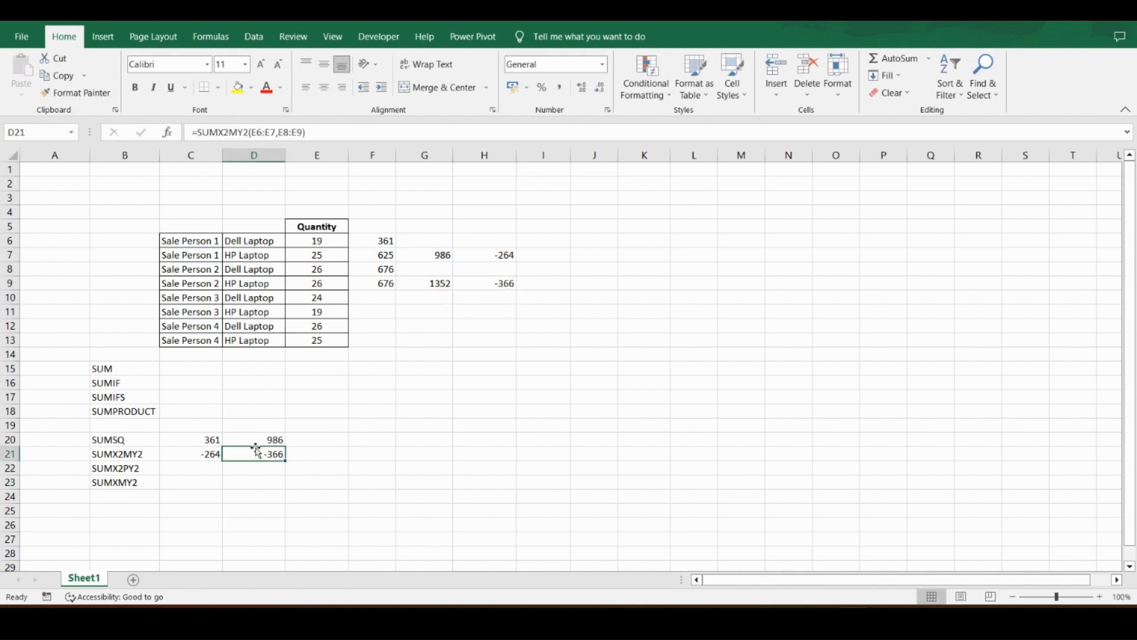
# Step: Insert the SUMX2PY2 function in cell C22 with E6 as Array_x and E7 as Array_y
pyautogui.click(191, 471)
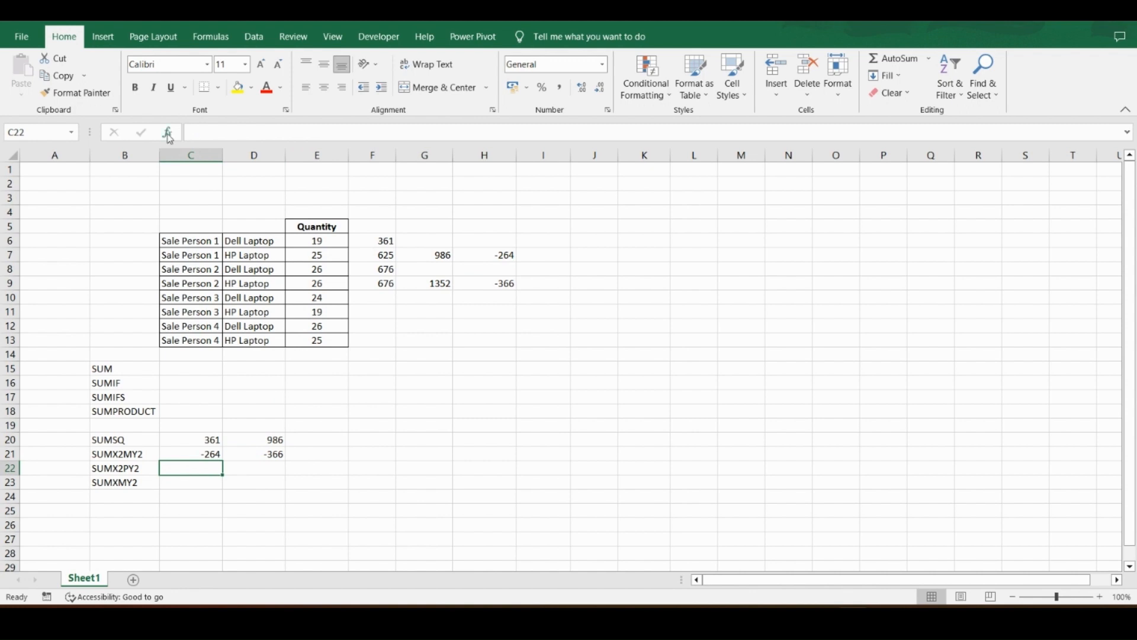
pyautogui.click(168, 133)
pyautogui.write('sumx')
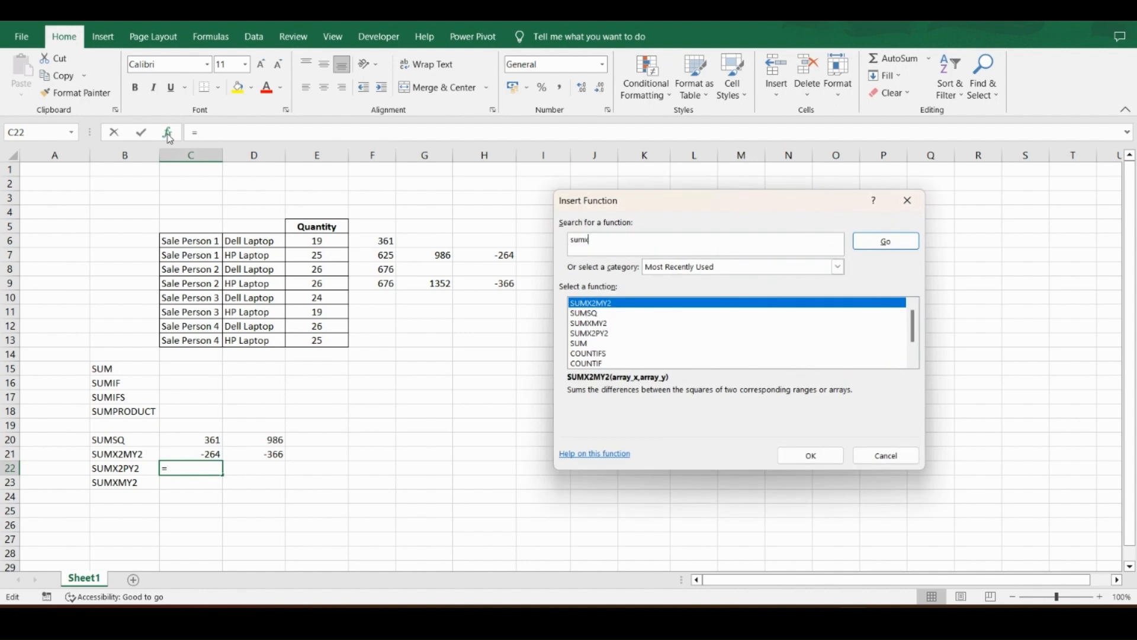
pyautogui.write('2py2')
pyautogui.click(875, 243)
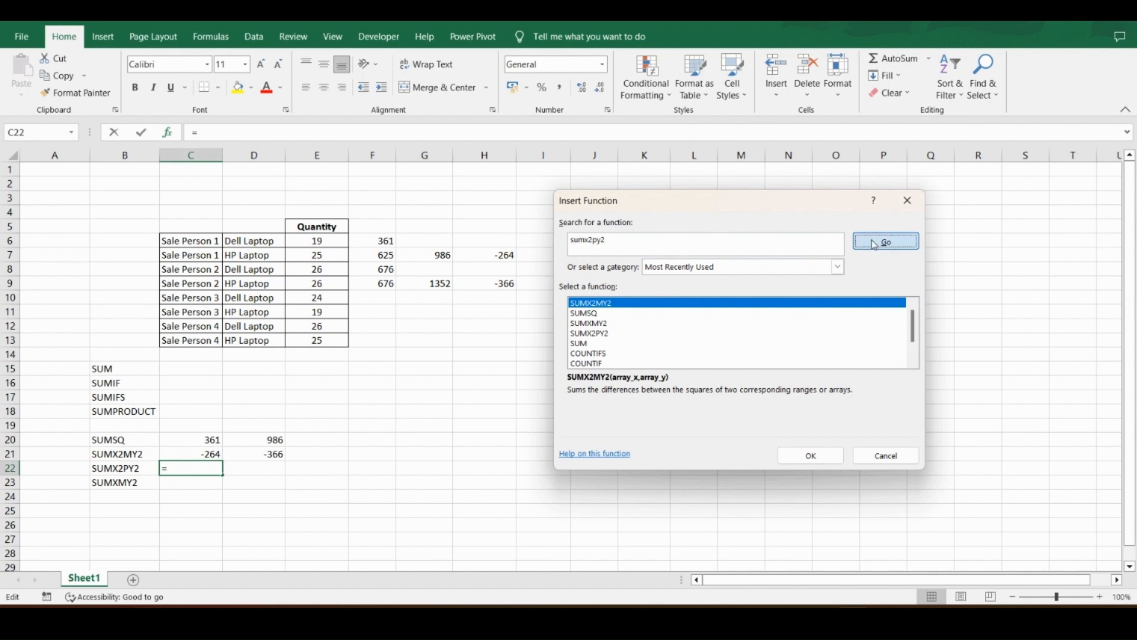
pyautogui.click(801, 462)
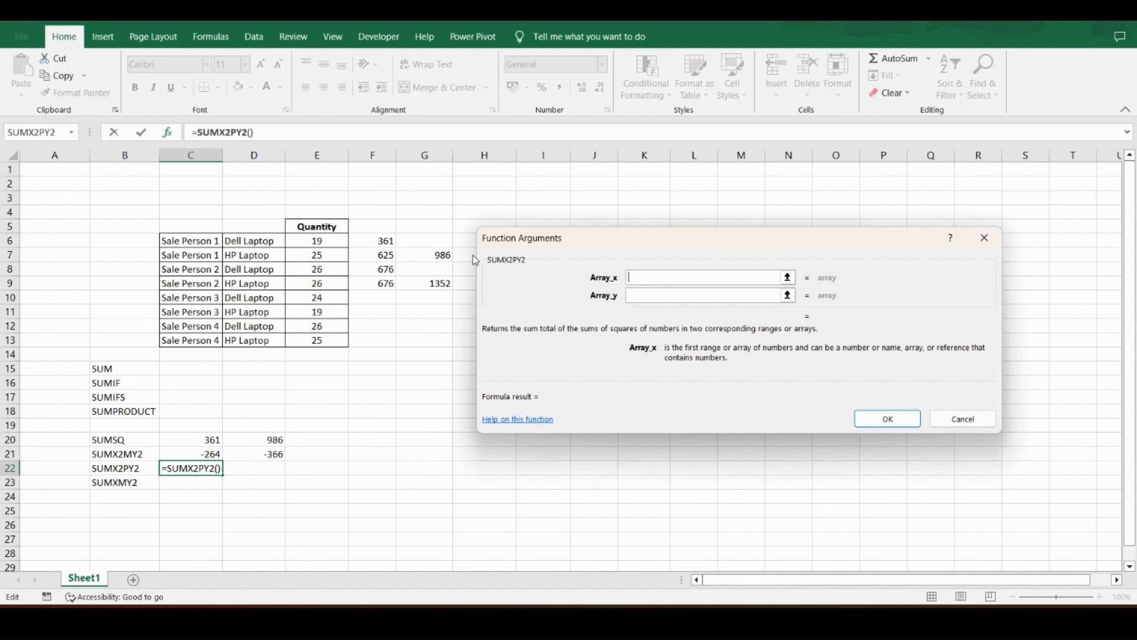
pyautogui.click(314, 243)
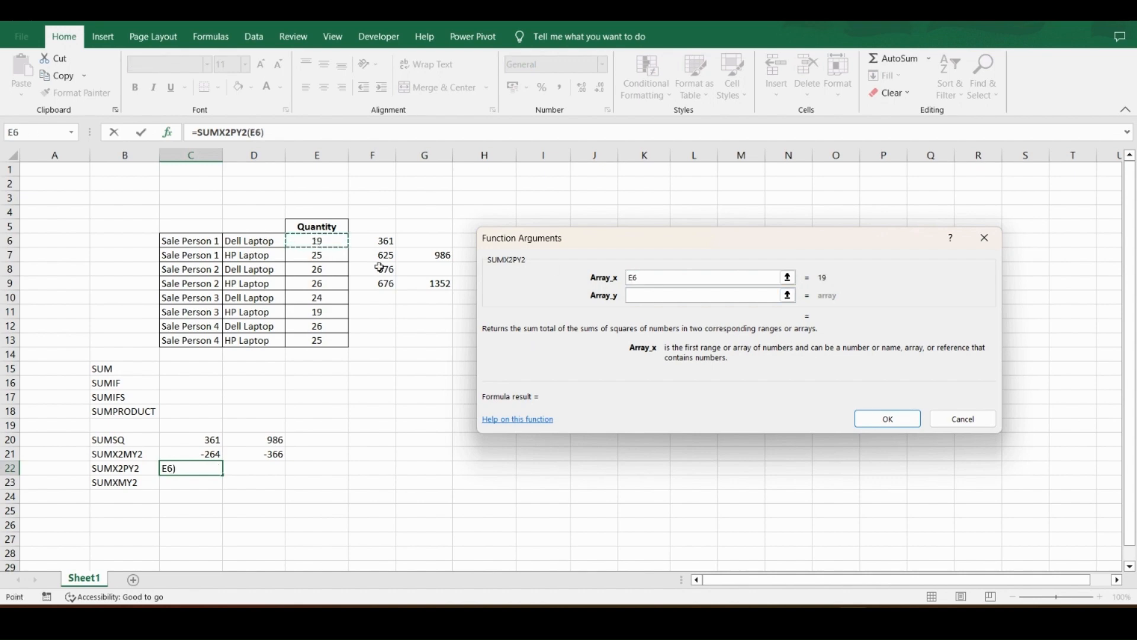
pyautogui.click(642, 294)
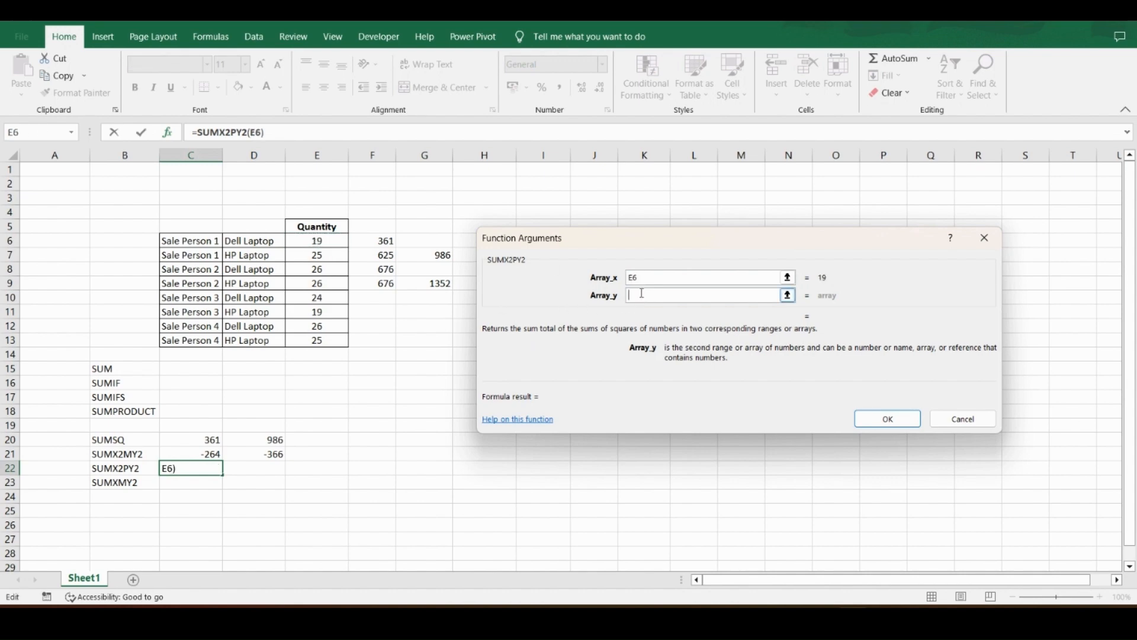
pyautogui.click(338, 255)
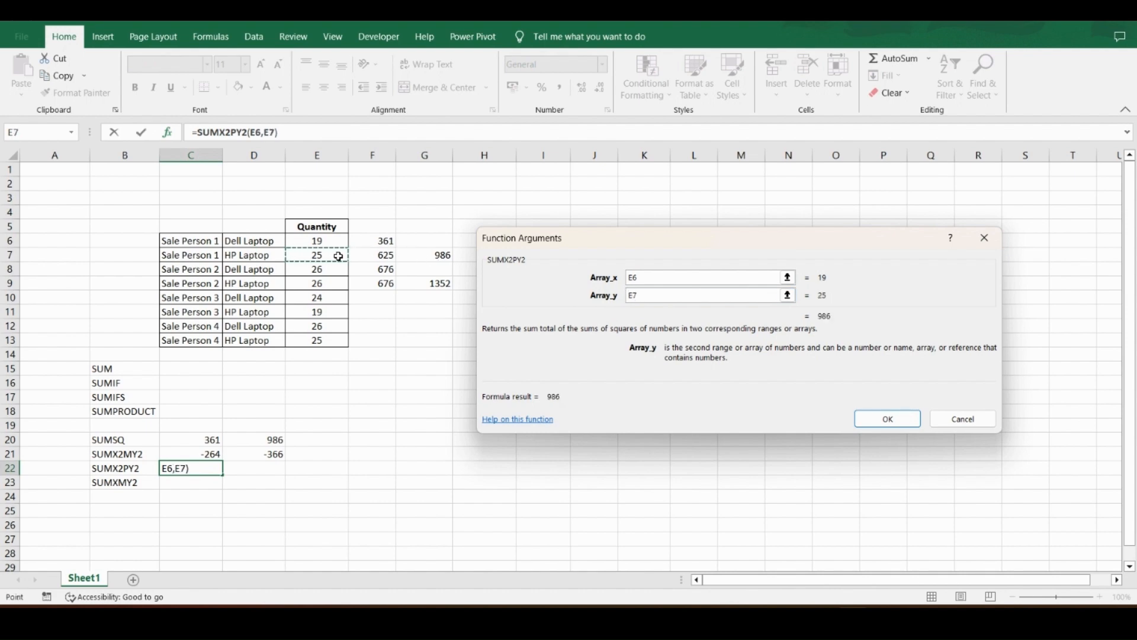
pyautogui.click(875, 423)
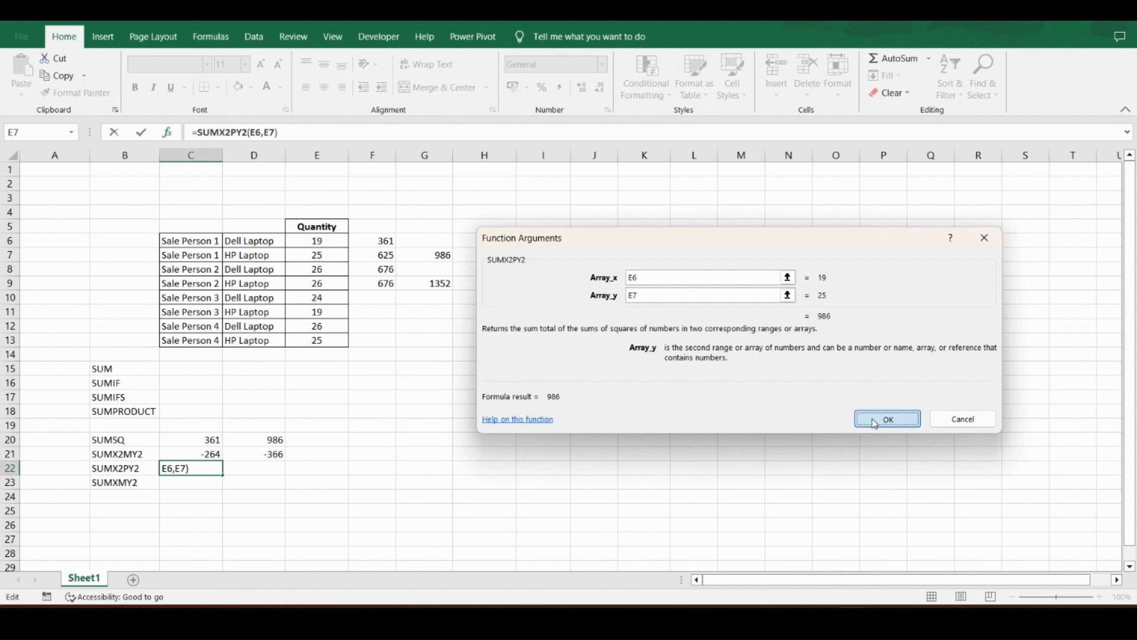
# Step: Compare the SUMSQ formulas in C20 and D20 with the SUMX2PY2 formula in C22
pyautogui.click(153, 468)
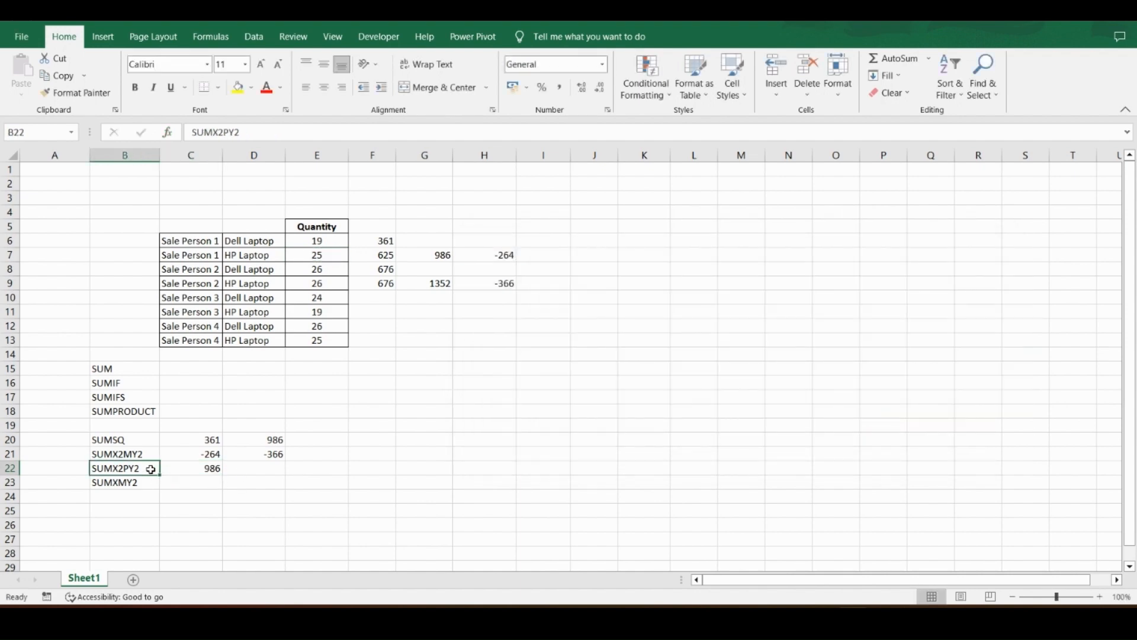
pyautogui.click(136, 439)
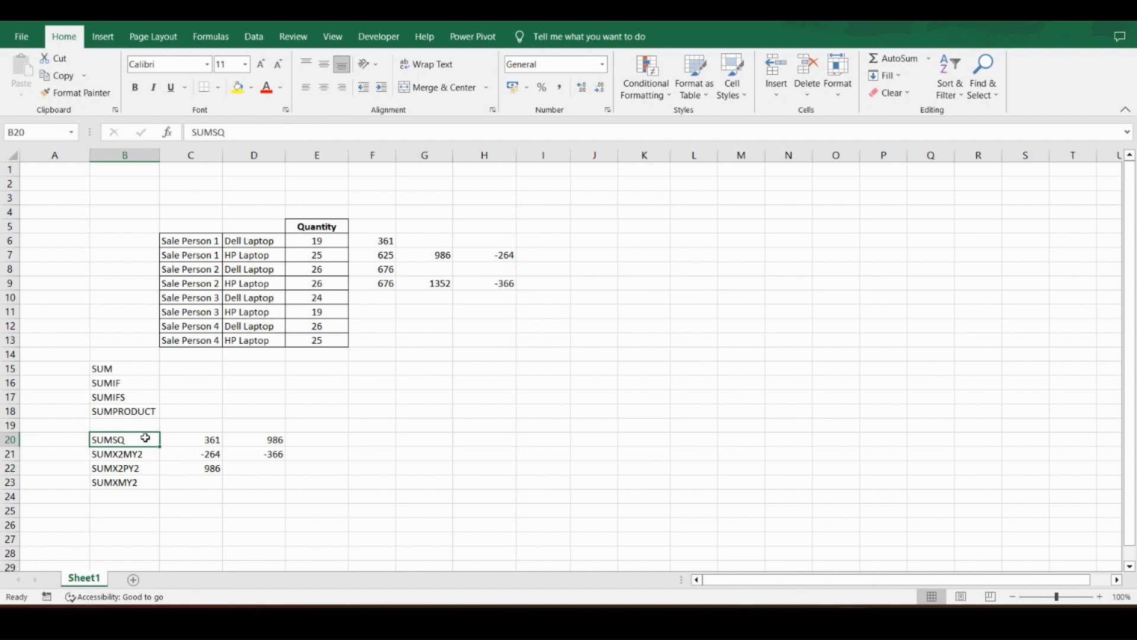
pyautogui.click(181, 439)
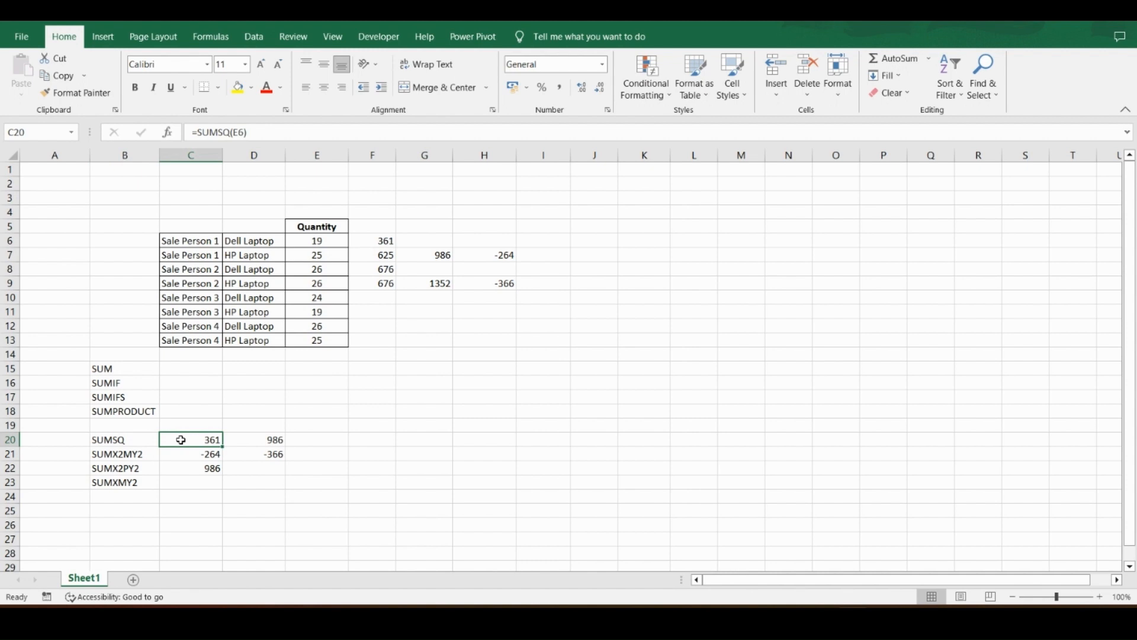
pyautogui.press('Right')
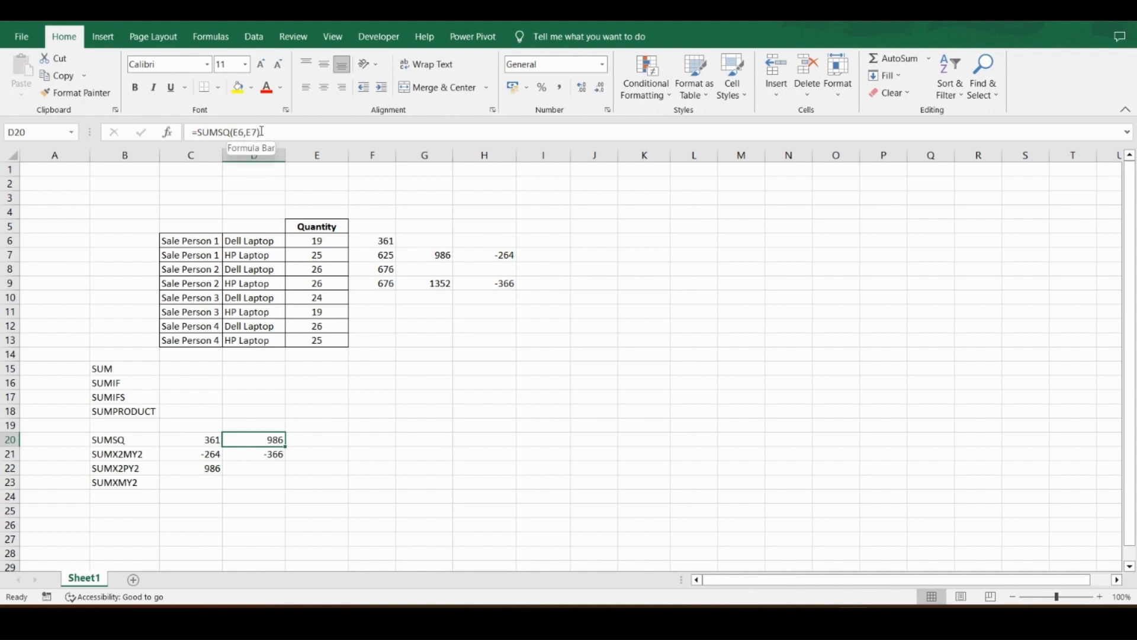
pyautogui.click(138, 469)
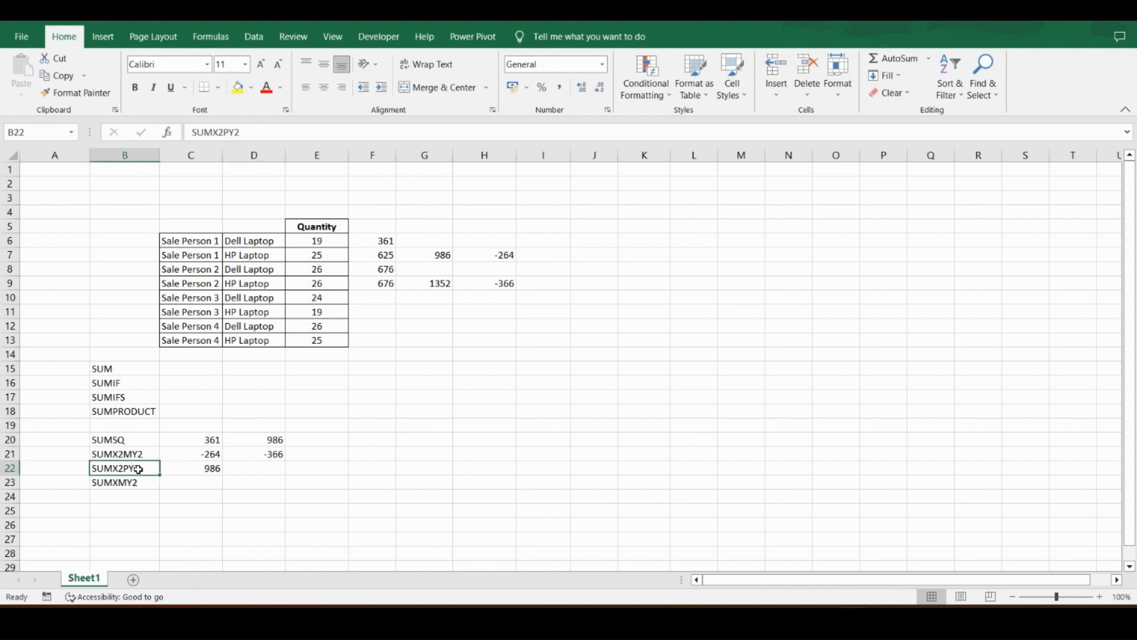
pyautogui.press('Right')
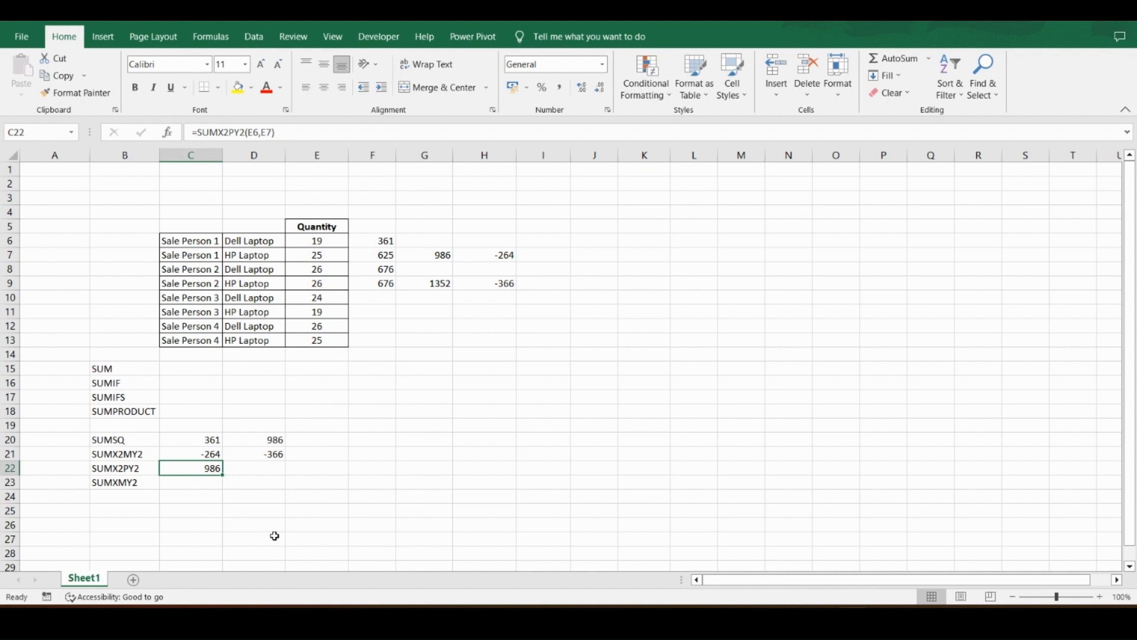
# Step: Try to insert the SUMX2PY2 function in cell D22 with only E6:E7 as Array_x
pyautogui.click(253, 468)
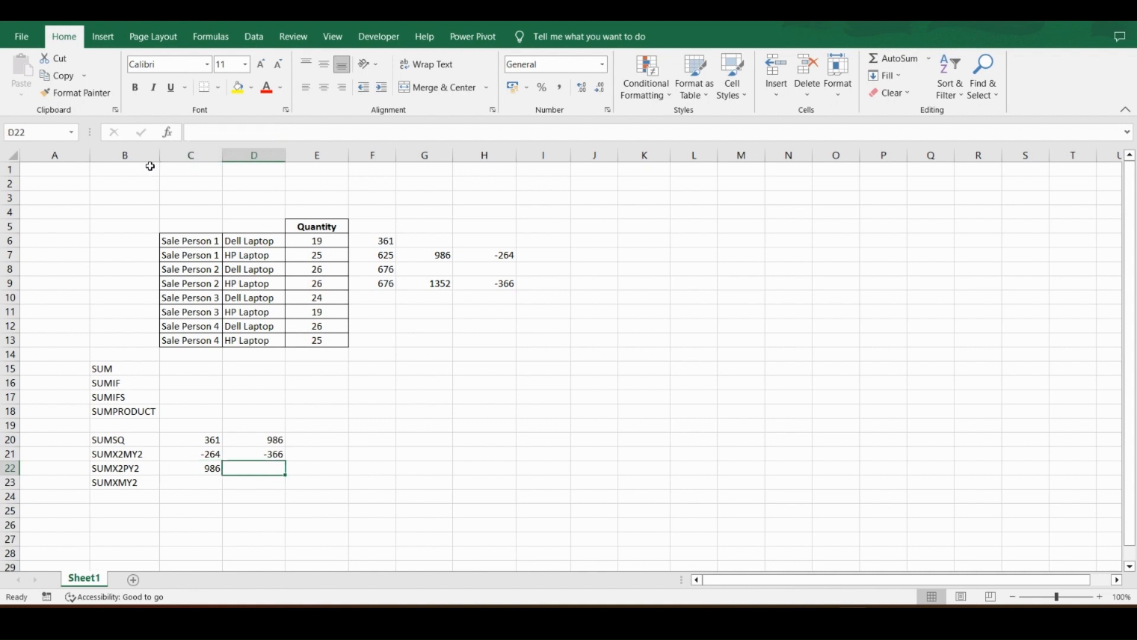
pyautogui.click(168, 133)
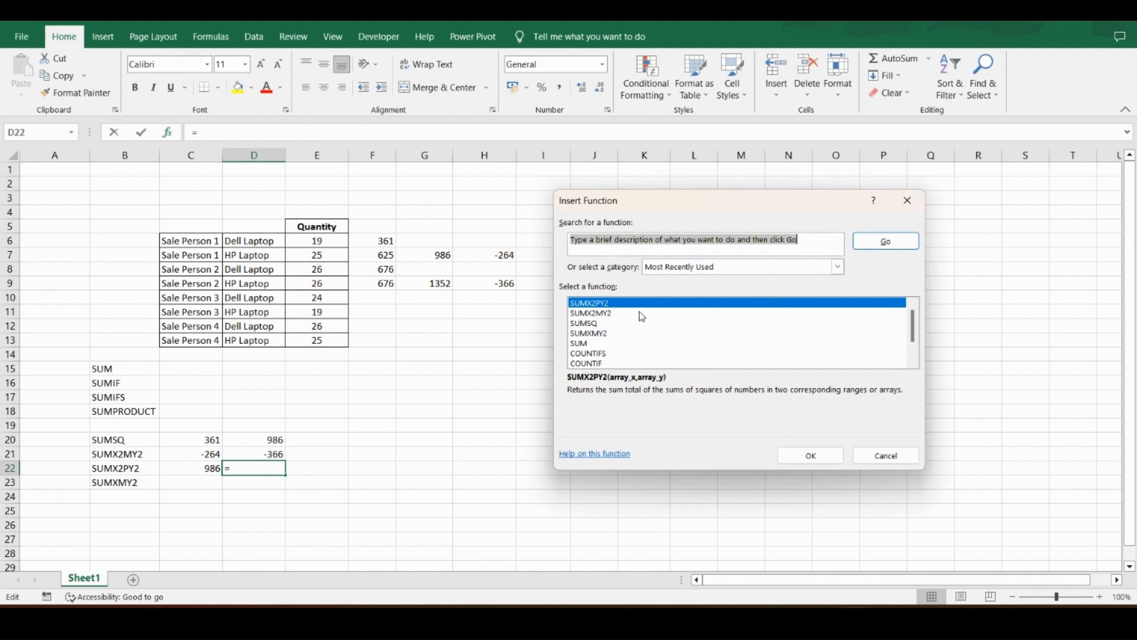
pyautogui.click(810, 454)
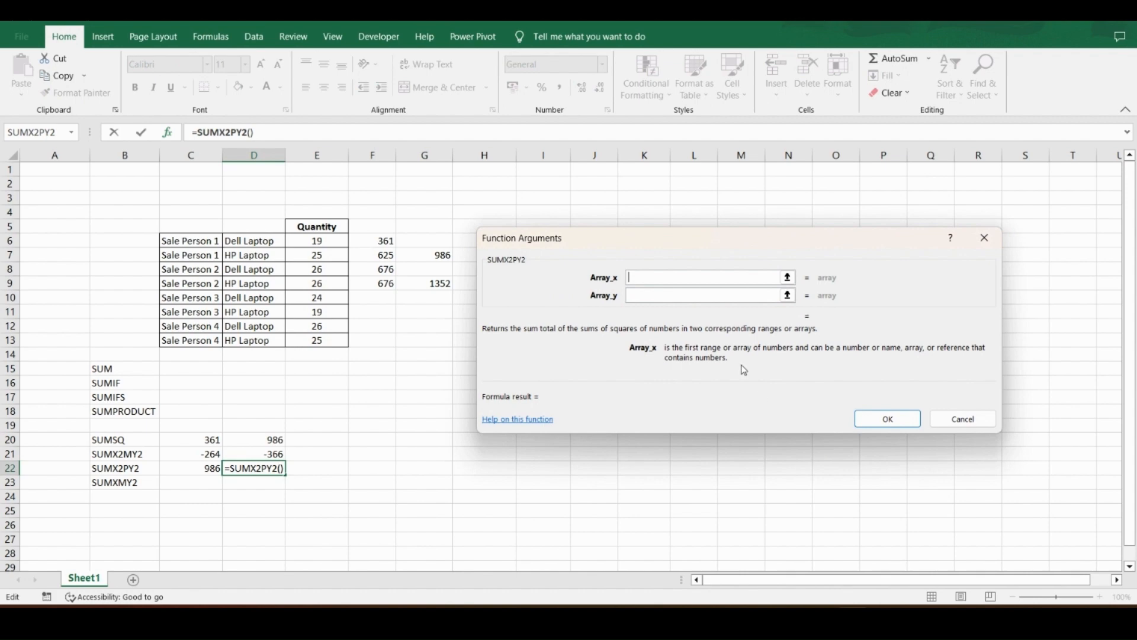
pyautogui.click(337, 244)
pyautogui.moveTo(337, 244); pyautogui.dragTo(337, 258)
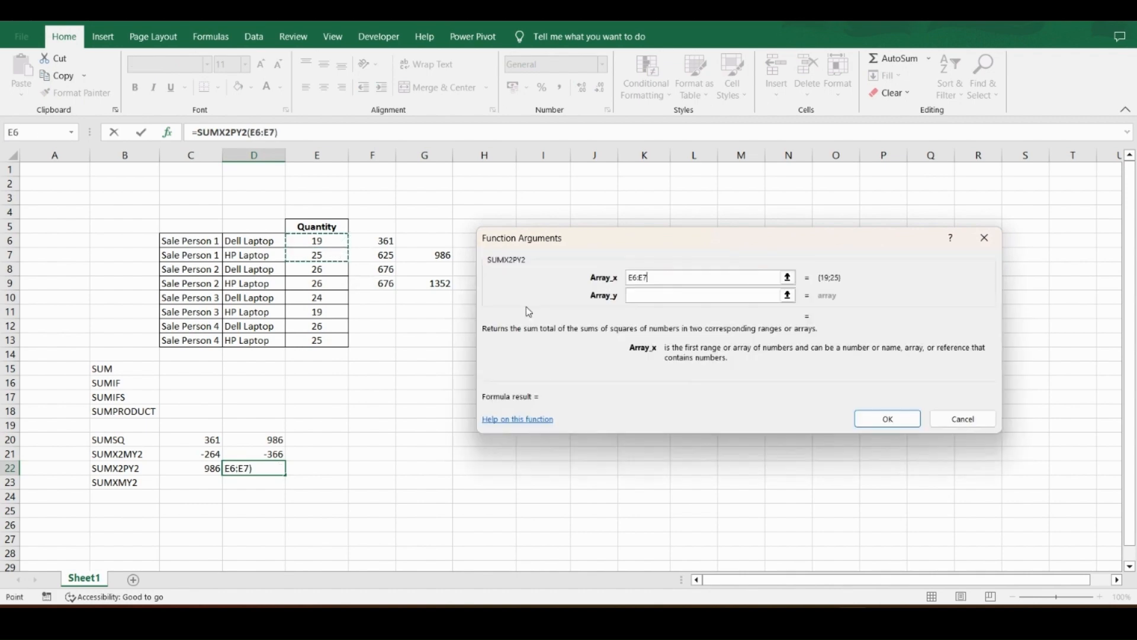
pyautogui.click(644, 298)
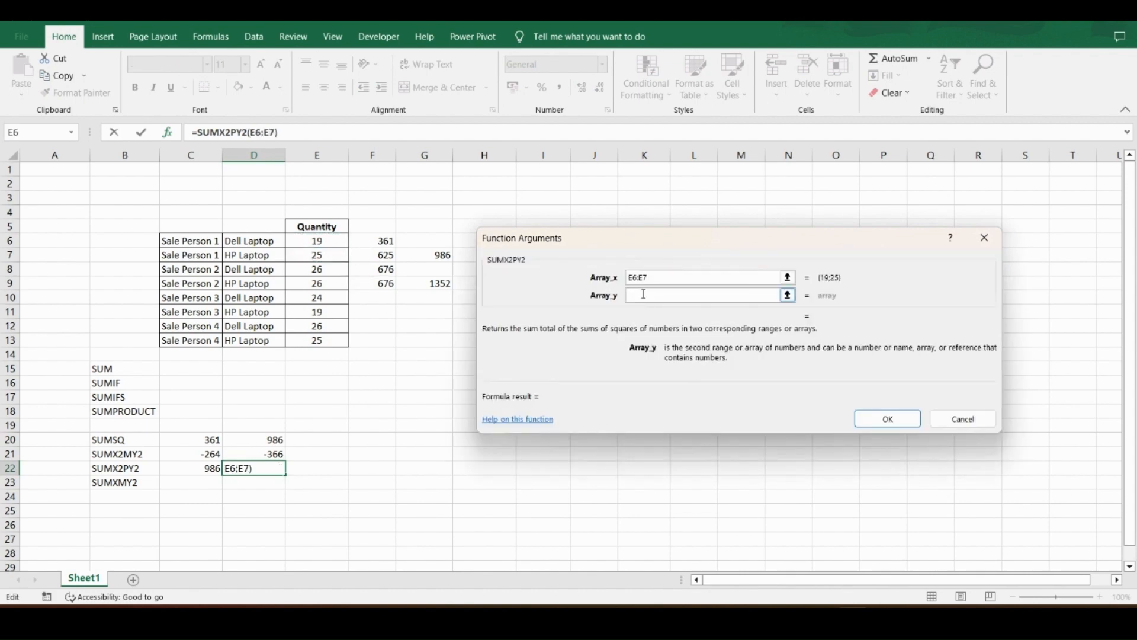
pyautogui.click(891, 420)
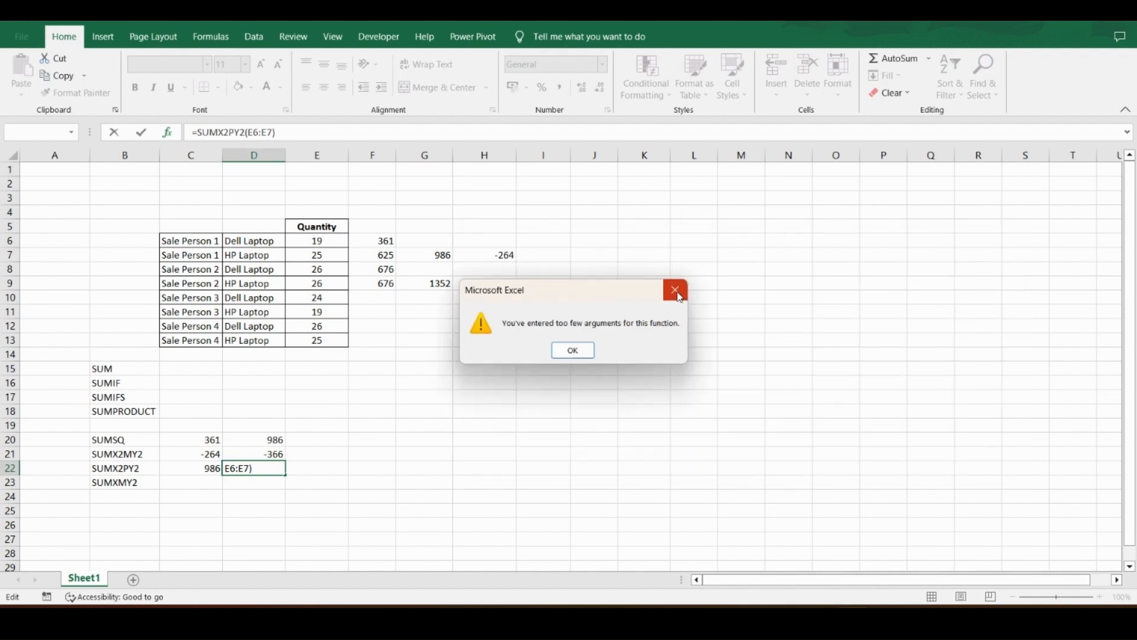
pyautogui.click(675, 290)
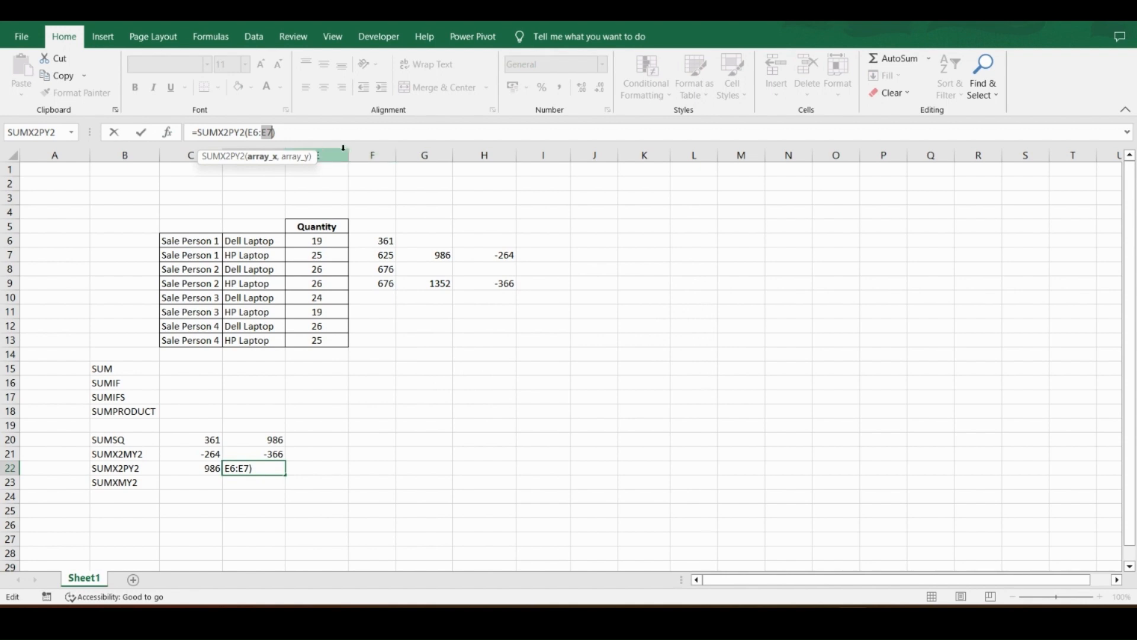
# Step: Replace the arguments in D22 so the formula reads =SUMX2PY2(E6:E7,E8:E10)
pyautogui.click(306, 132)
pyautogui.press('BackSpace')
pyautogui.press('BackSpace')
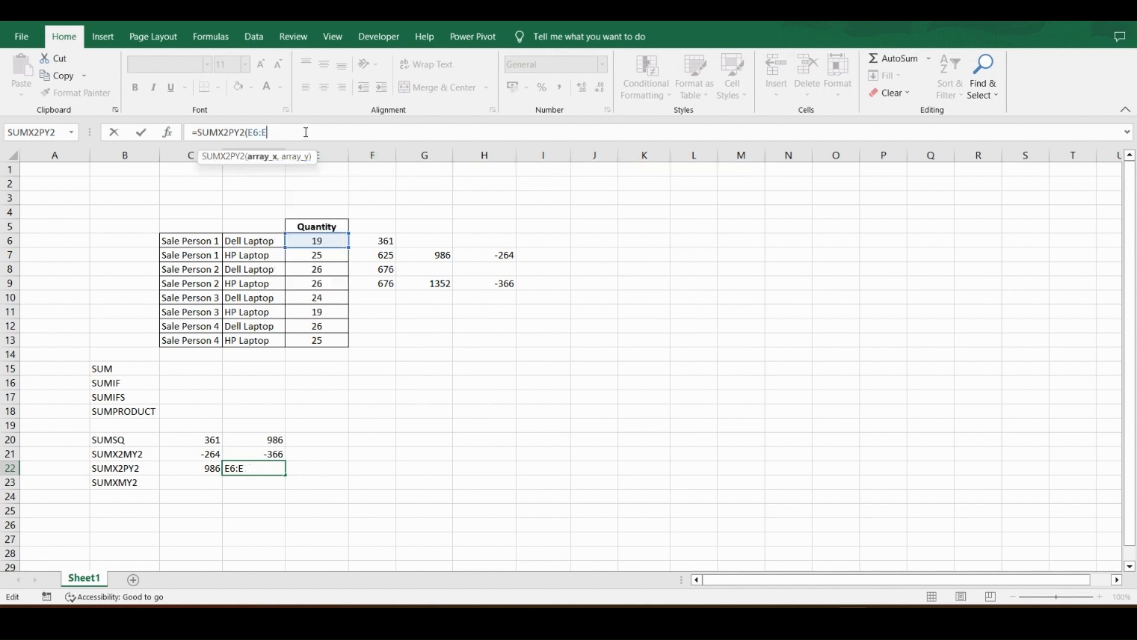
pyautogui.press('BackSpace')
pyautogui.press('BackSpace')
pyautogui.press('BackSpace')
pyautogui.press('BackSpace')
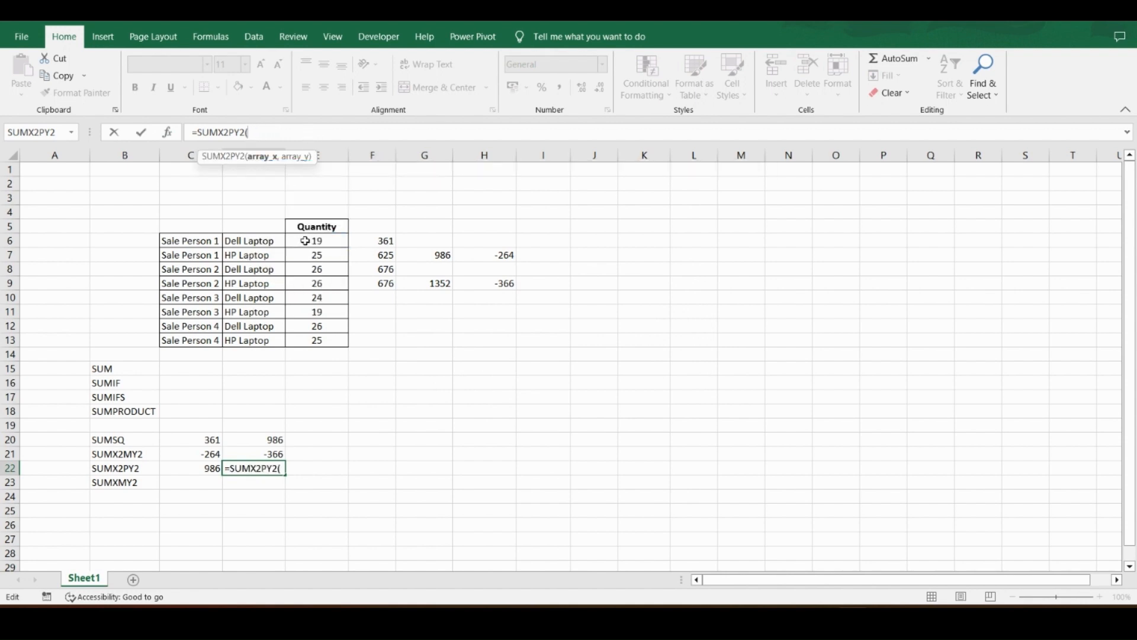
pyautogui.moveTo(296, 241); pyautogui.dragTo(307, 301)
pyautogui.write(',')
pyautogui.write(')')
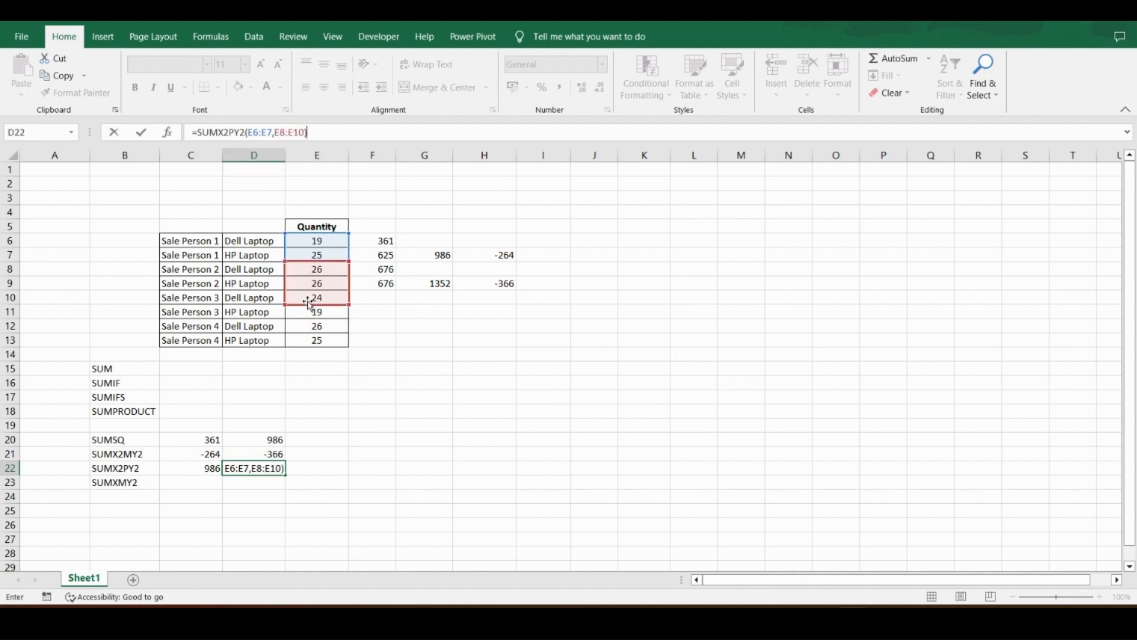
pyautogui.press('Return')
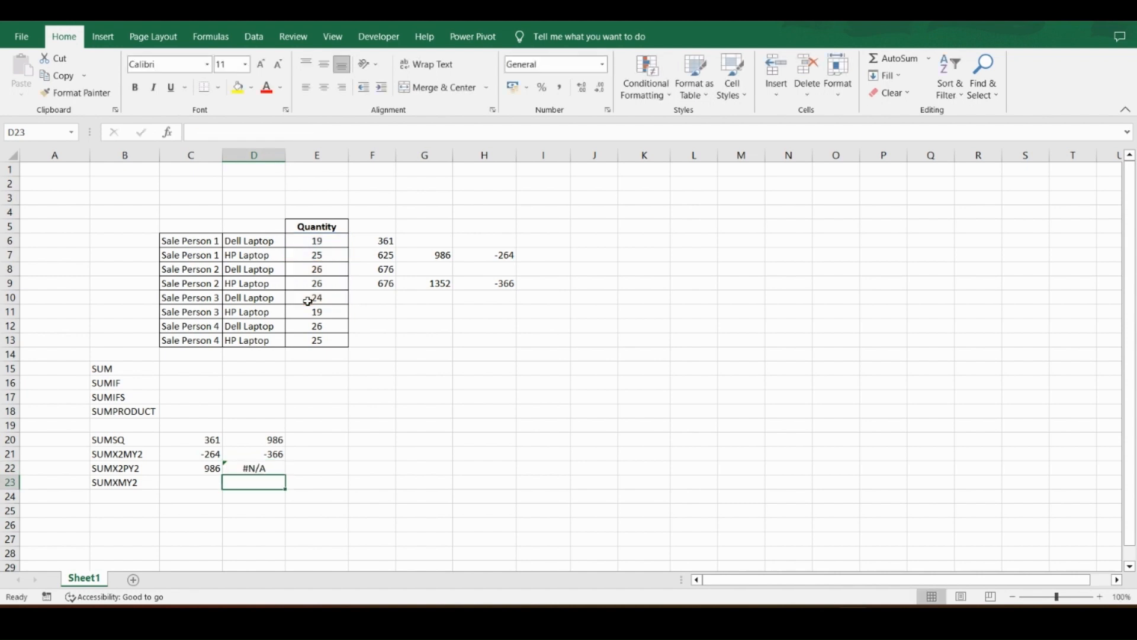
pyautogui.press('Up')
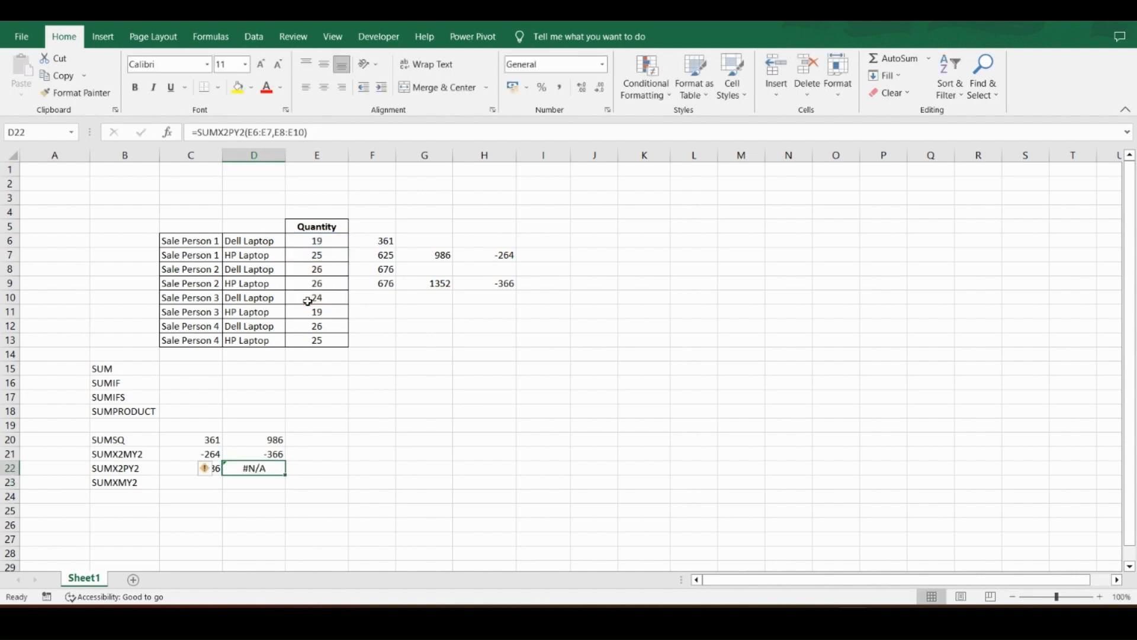
# Step: Correct the second range of the SUMX2PY2 formula in D22 to E8:E9
pyautogui.click(308, 135)
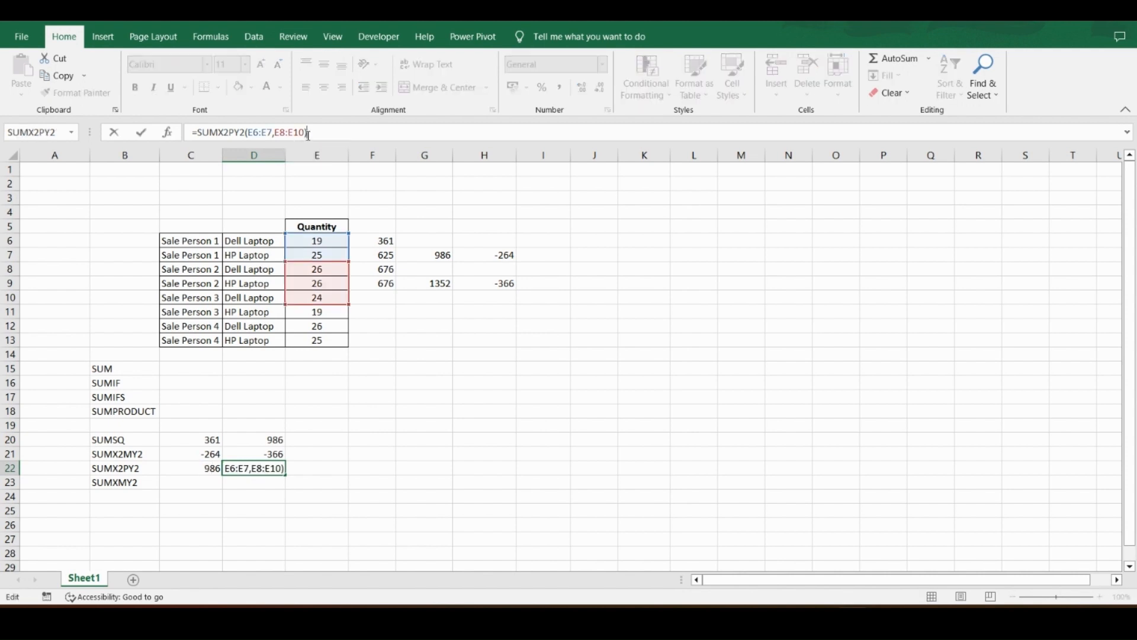
pyautogui.press('BackSpace')
pyautogui.press('BackSpace')
pyautogui.press('BackSpace')
pyautogui.press('BackSpace')
pyautogui.press('BackSpace')
pyautogui.press('BackSpace')
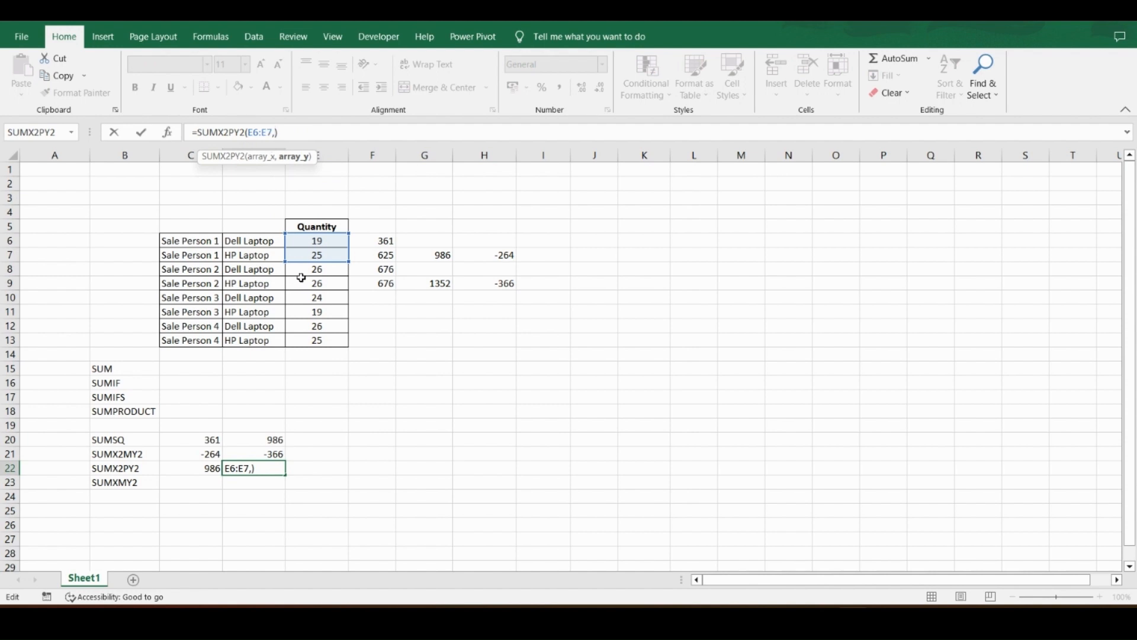
pyautogui.moveTo(301, 272); pyautogui.dragTo(301, 290)
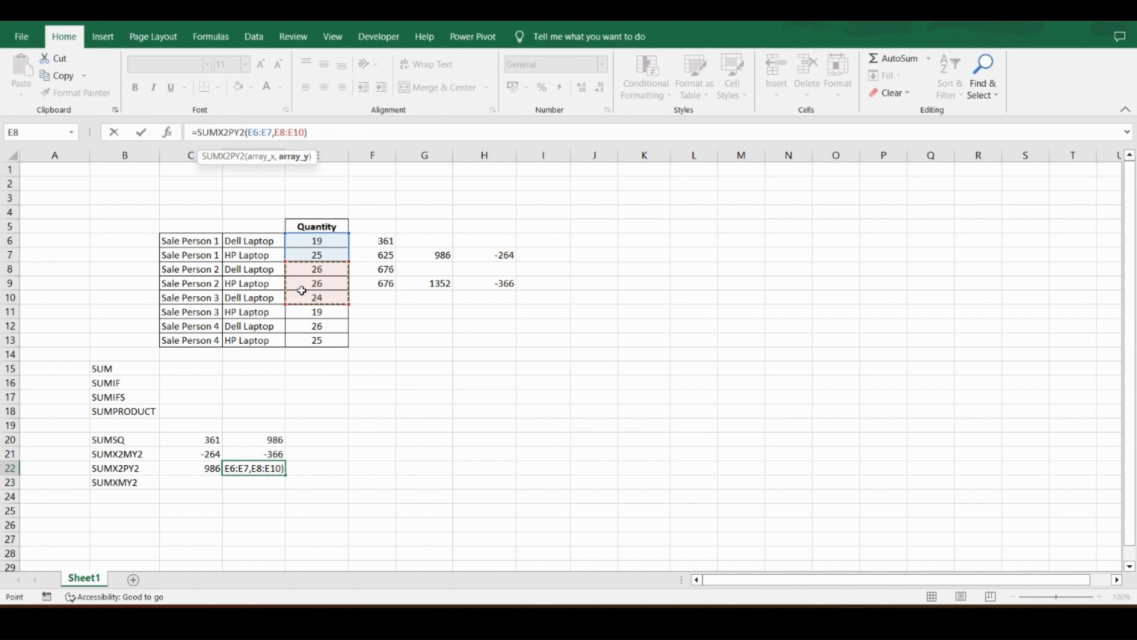
pyautogui.click(301, 284)
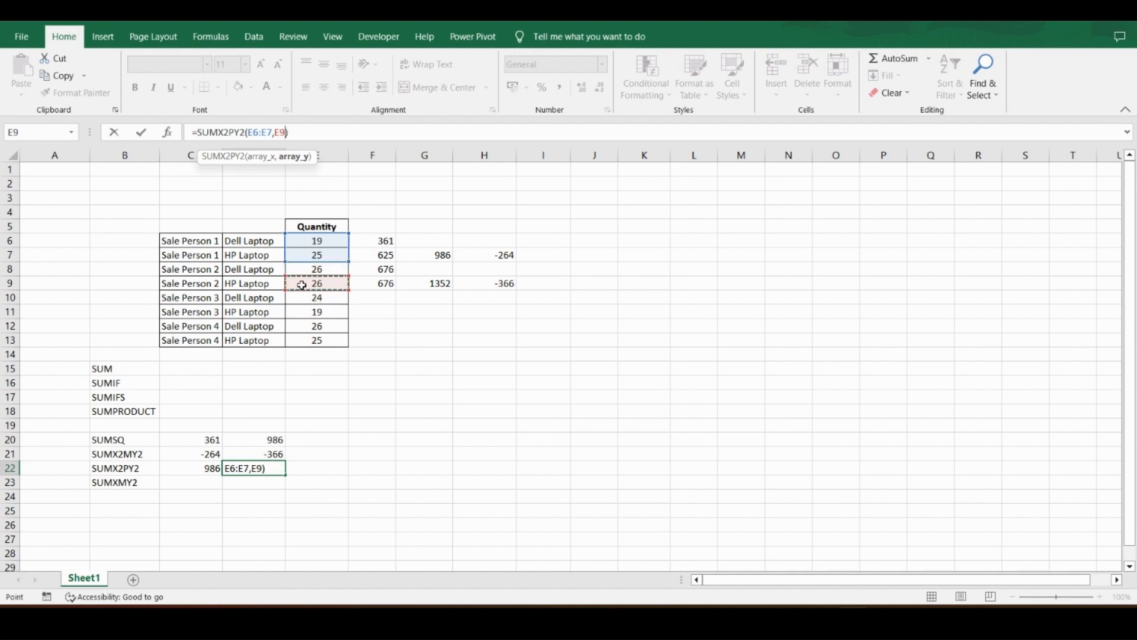
pyautogui.click(302, 269)
pyautogui.moveTo(302, 268); pyautogui.dragTo(302, 284)
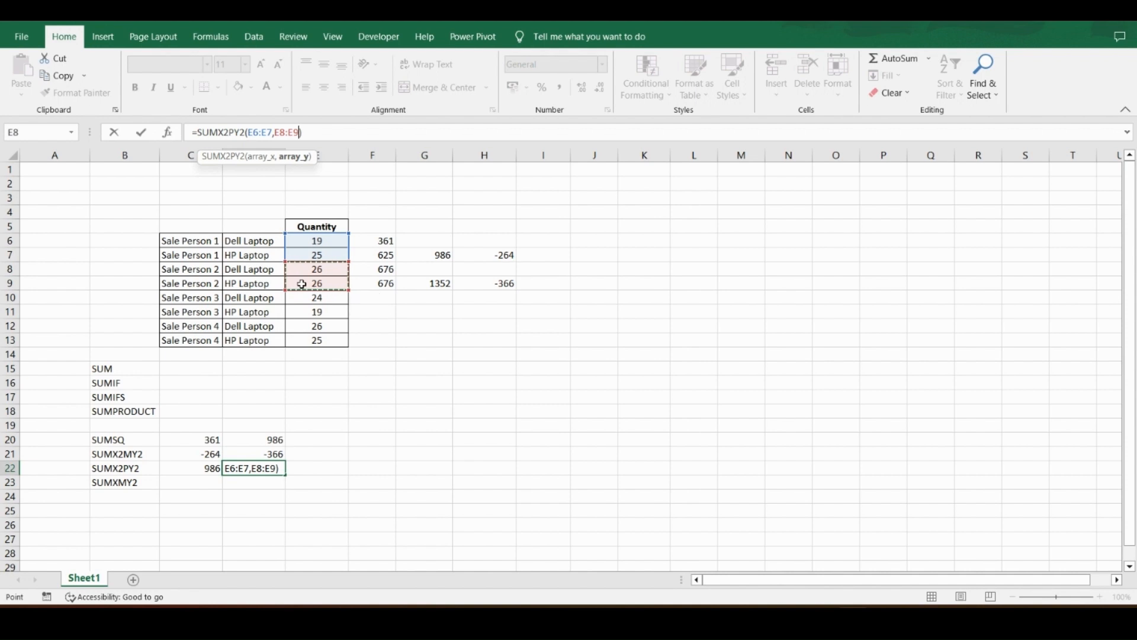
pyautogui.press('Return')
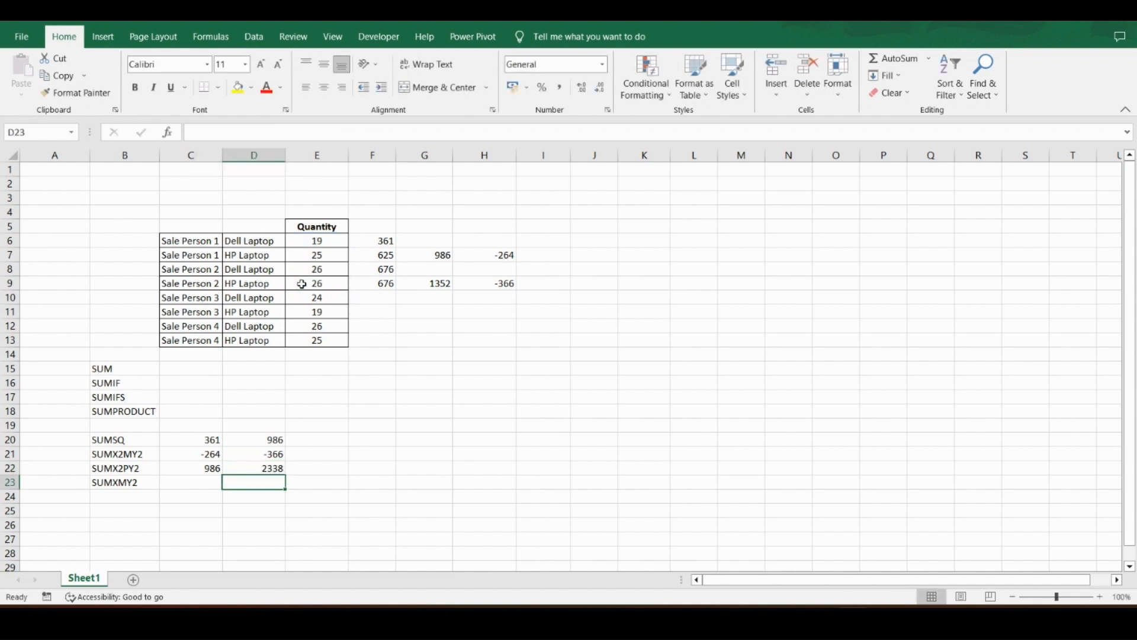
pyautogui.press('Up')
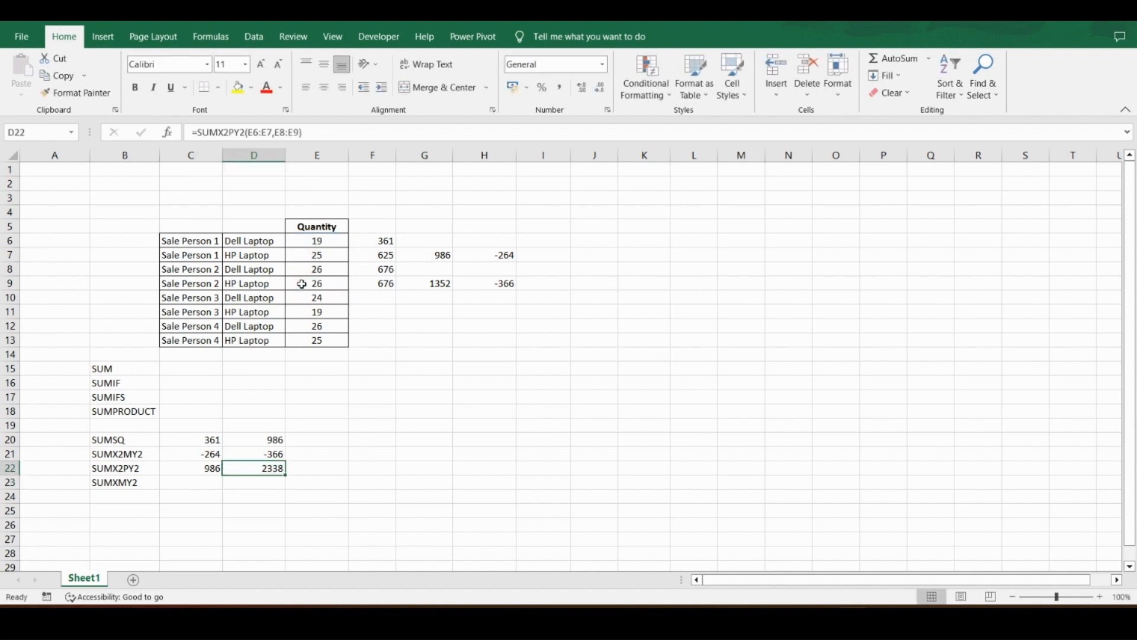
# Step: Examine the Sale Person 1 quantities in E6:E7, their squares in F6:F7 and the sum of squares in G7
pyautogui.click(323, 241)
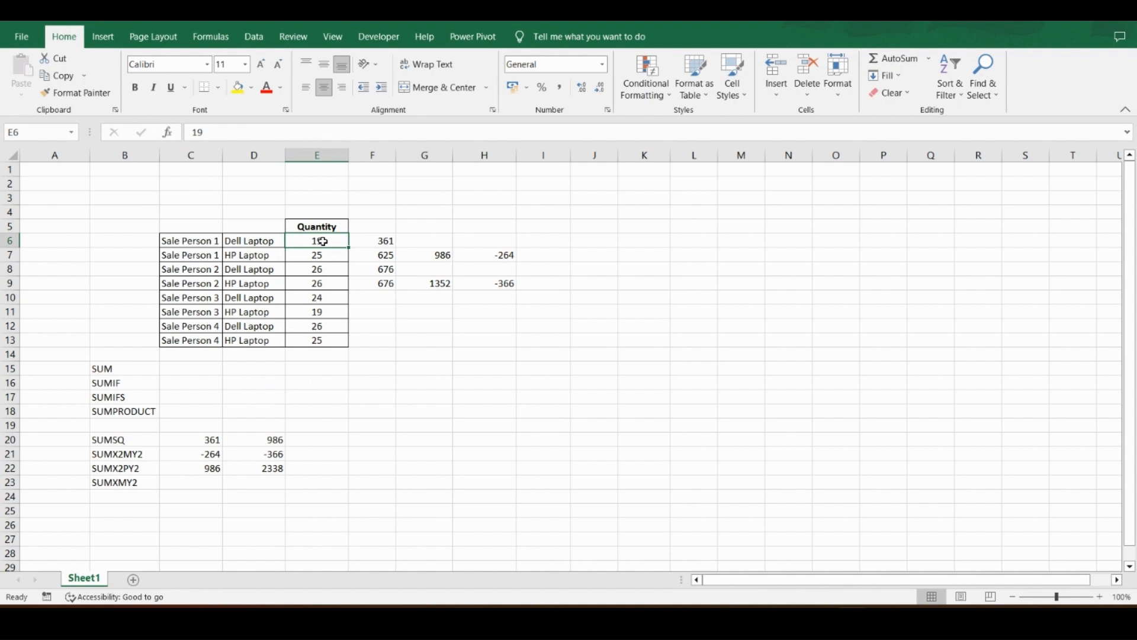
pyautogui.hotkey('shift', 'Down')
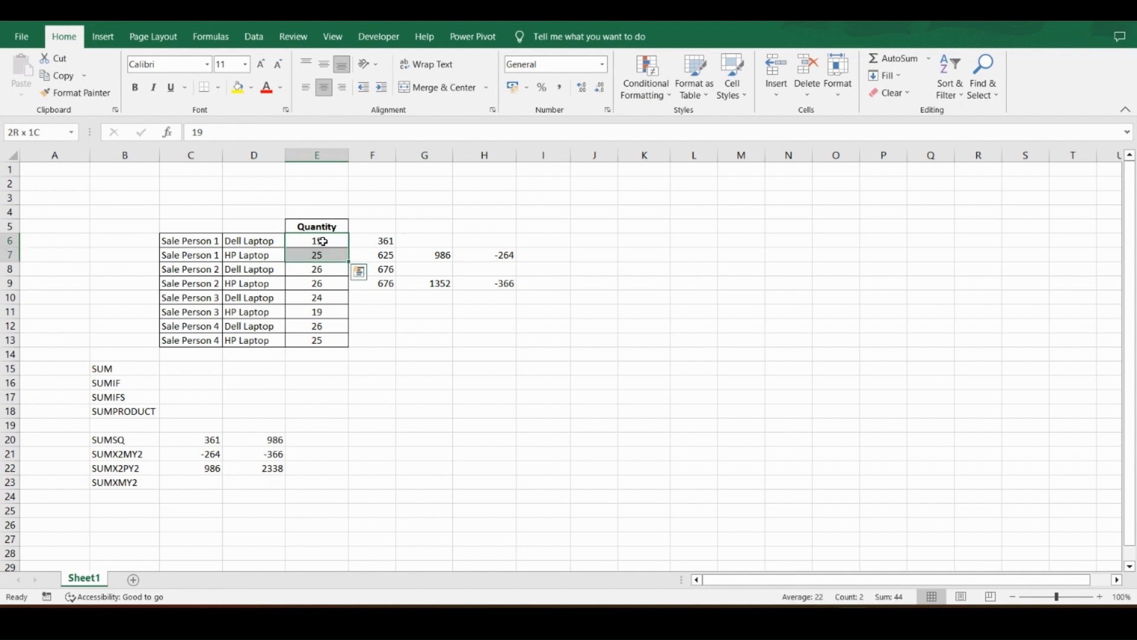
pyautogui.press('Right')
pyautogui.press('Left')
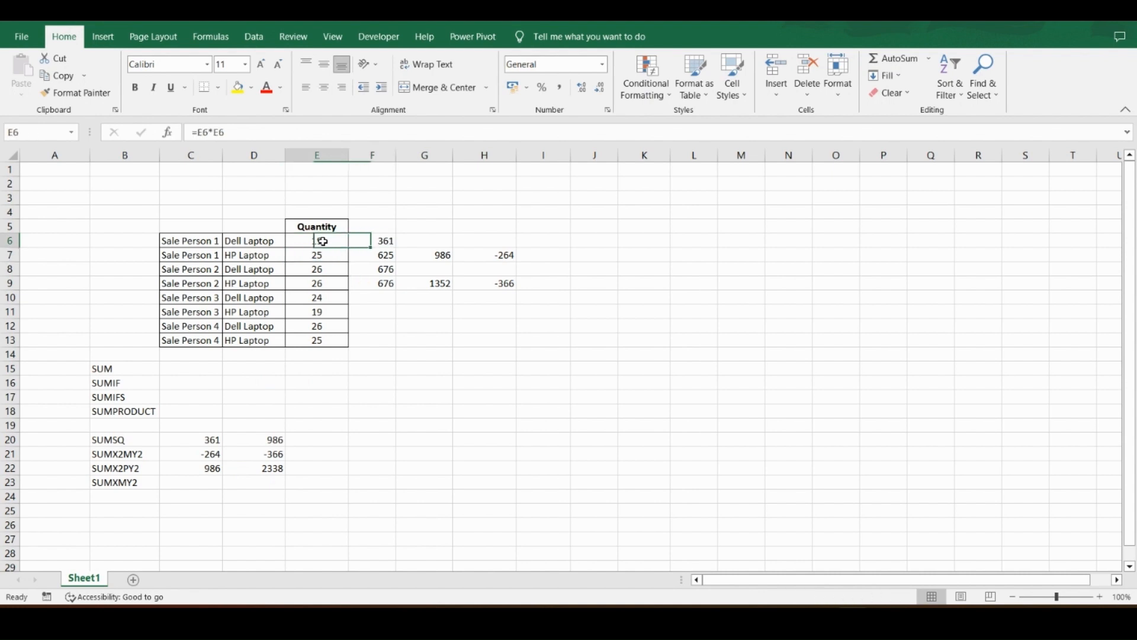
pyautogui.press('Right')
pyautogui.press('Down')
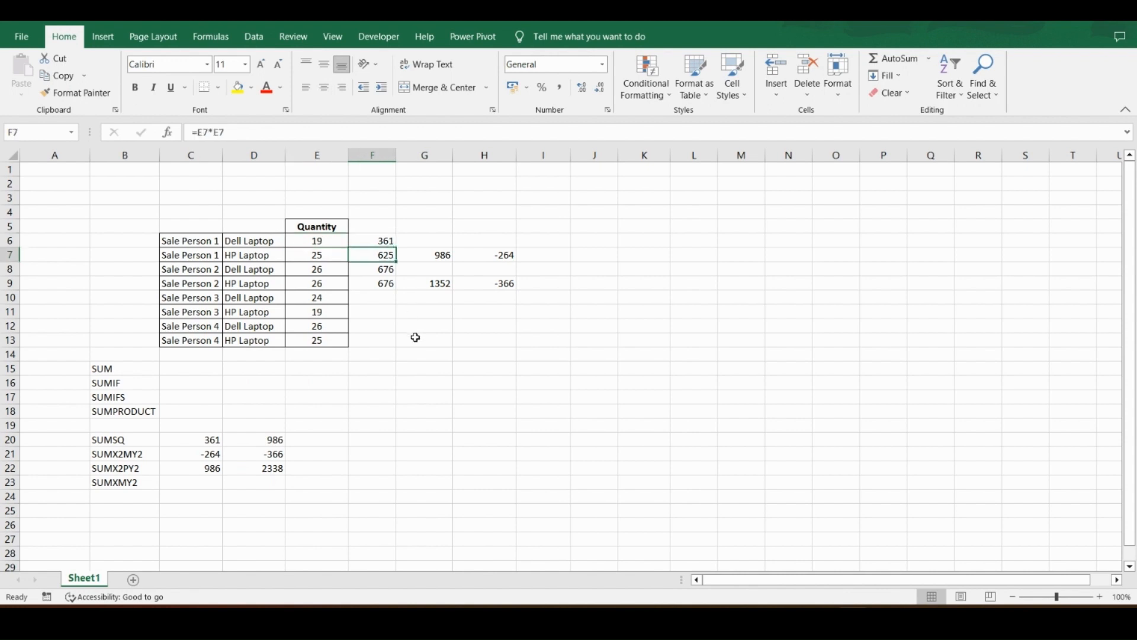
pyautogui.press('Left')
pyautogui.press('Right')
pyautogui.press('Right')
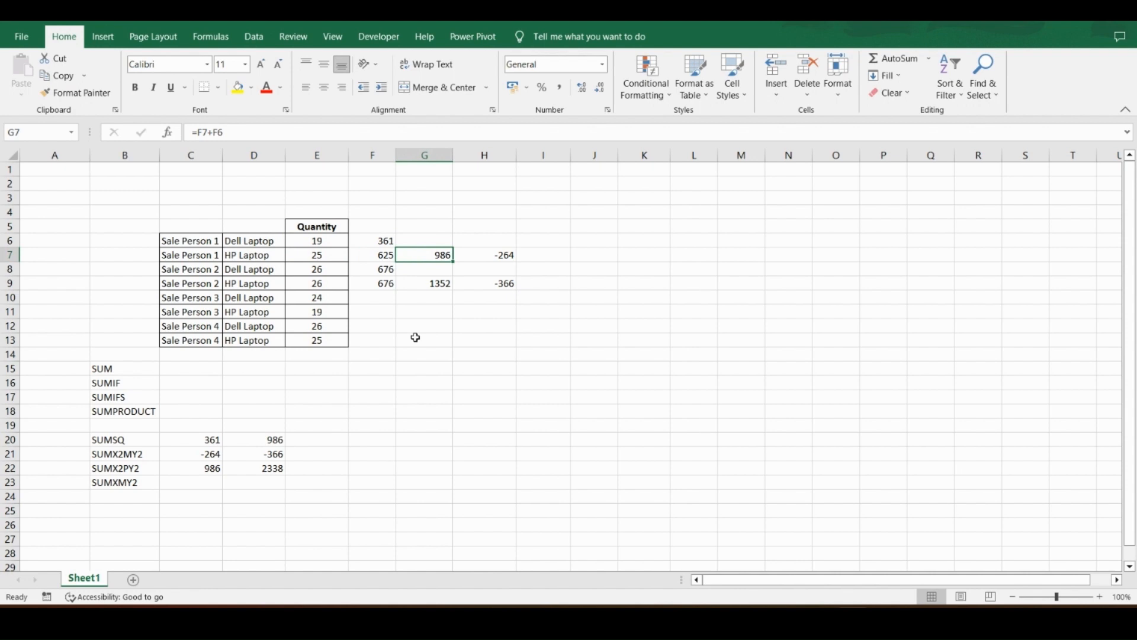
# Step: Examine the Sale Person 2 squares in F8:F9 and the two sums of squares in G7 and G9
pyautogui.press('Left')
pyautogui.press('Down')
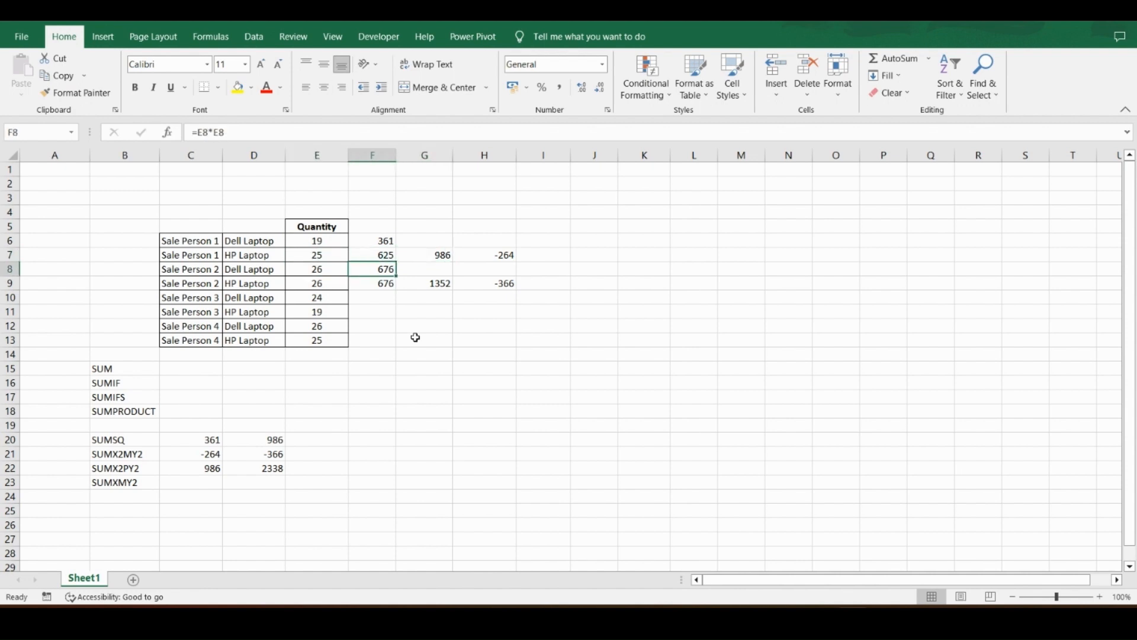
pyautogui.press('Down')
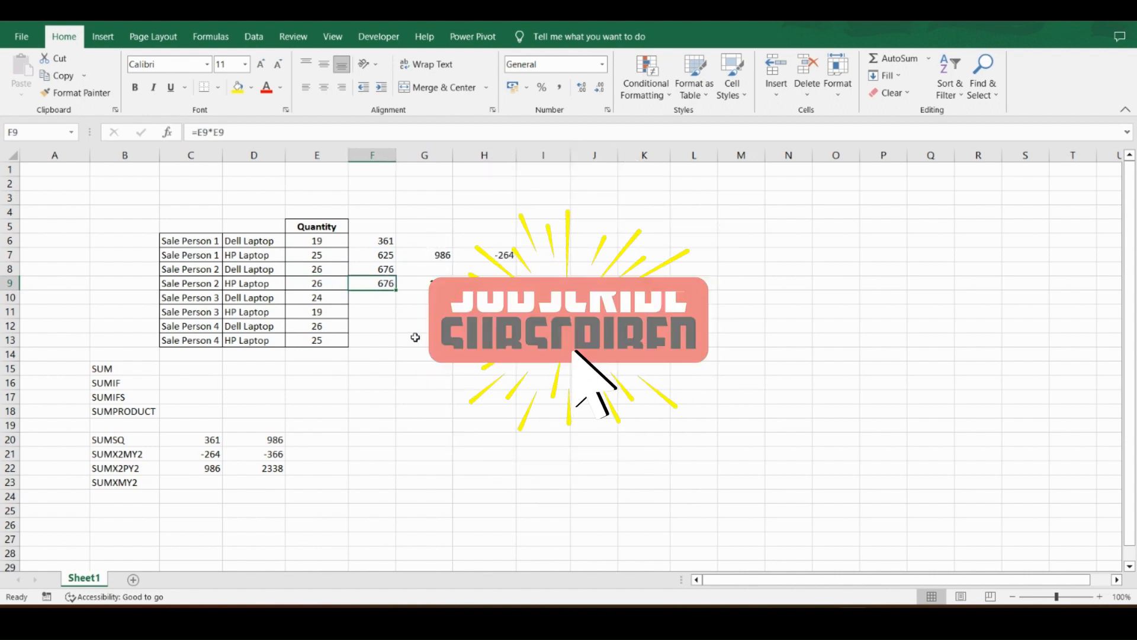
pyautogui.press('Right')
pyautogui.press('Up')
pyautogui.press('Up')
pyautogui.press('Down')
pyautogui.press('Down')
pyautogui.press('Down')
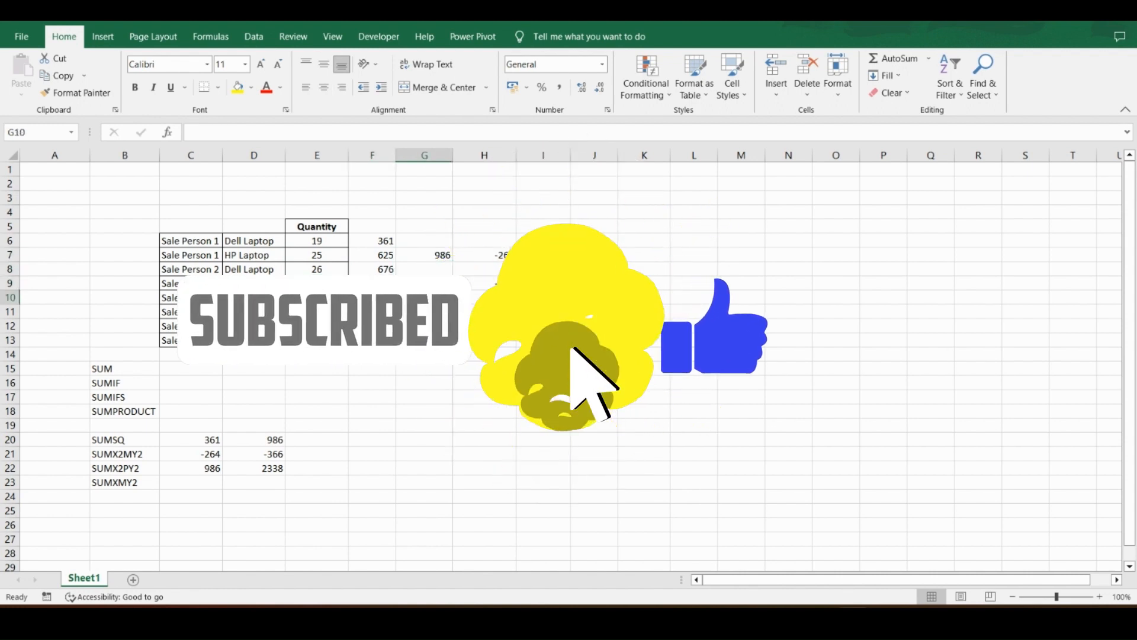
# Step: Add the two sums of squares in cell H11 with =G9+G7 and compare with the SUMX2PY2 formula in D22
pyautogui.press('Right')
pyautogui.press('Down')
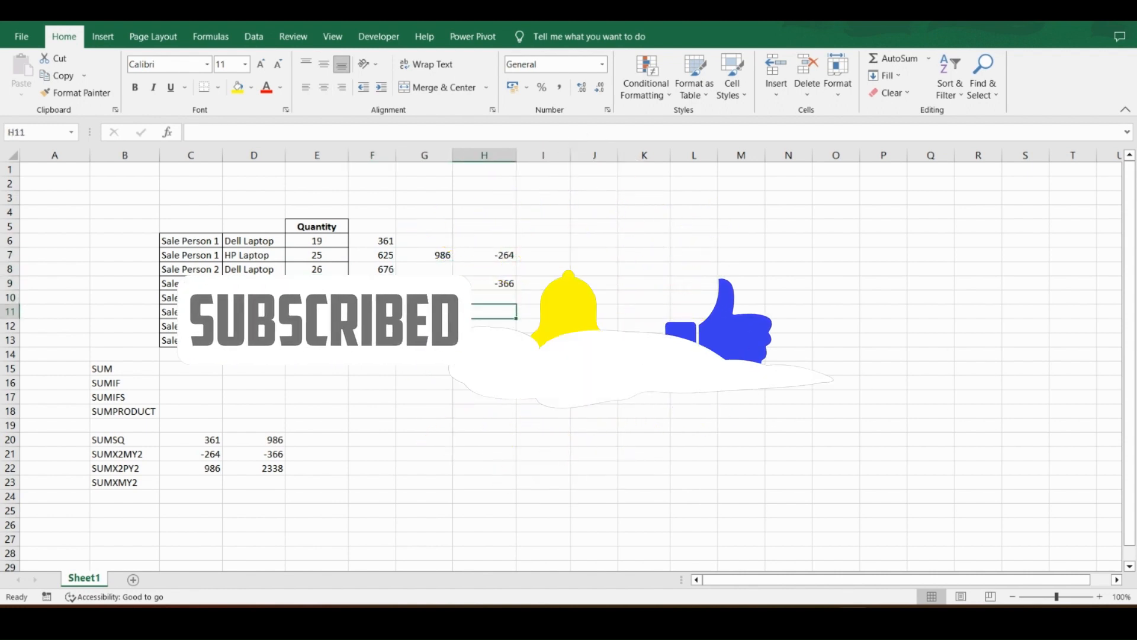
pyautogui.write('=')
pyautogui.press('Up')
pyautogui.press('Up')
pyautogui.press('Left')
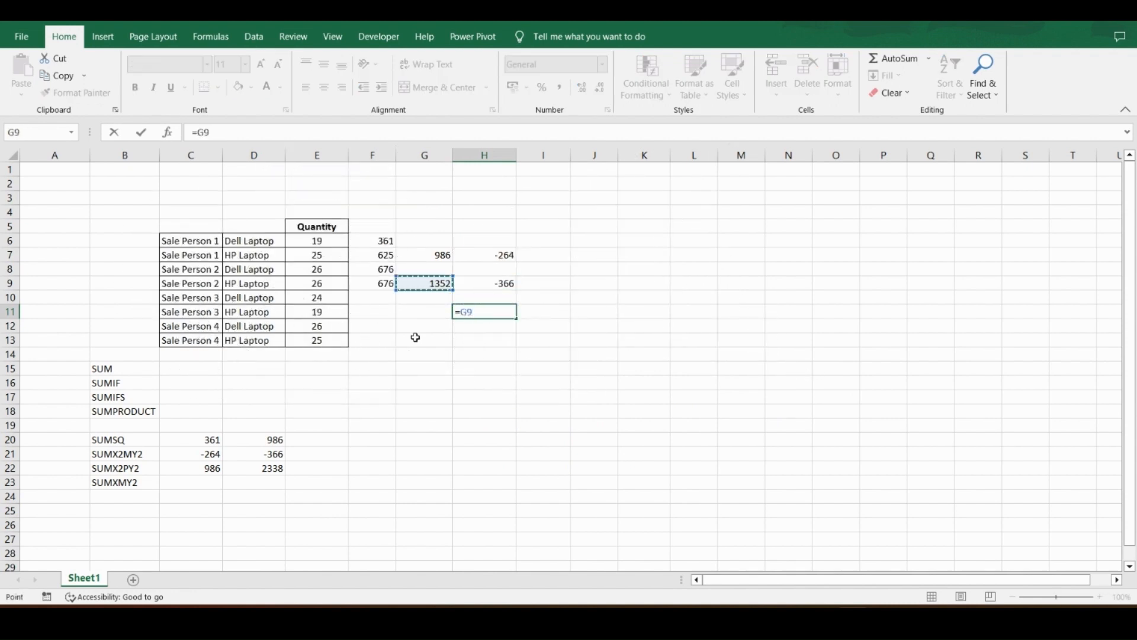
pyautogui.write('+')
pyautogui.press('Up')
pyautogui.press('Up')
pyautogui.press('Up')
pyautogui.press('Up')
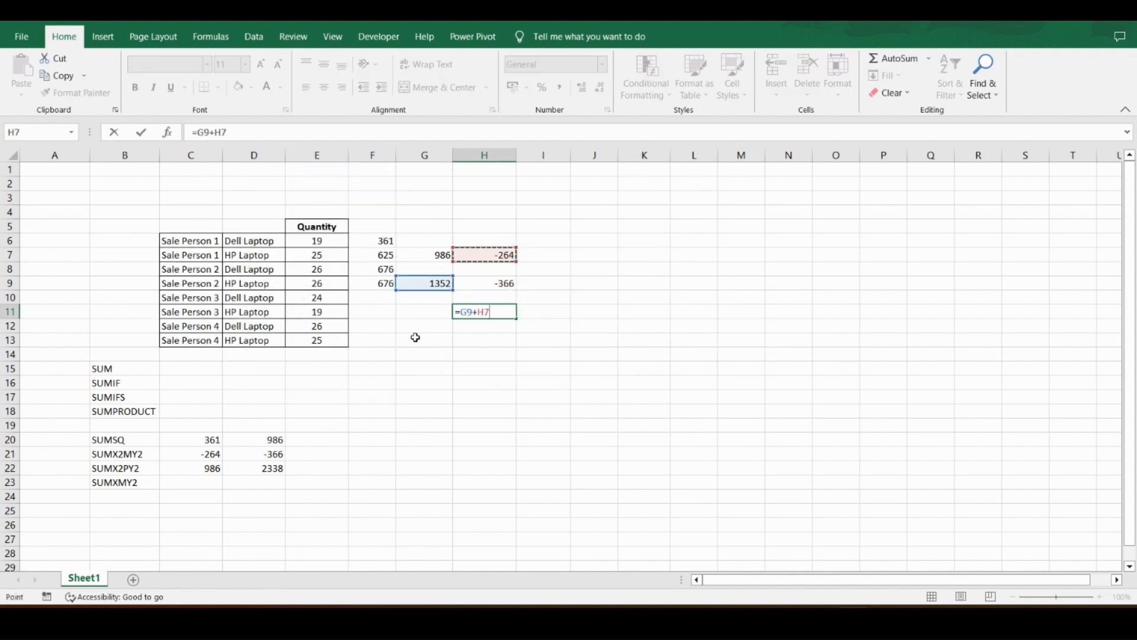
pyautogui.press('Left')
pyautogui.press('Return')
pyautogui.press('Up')
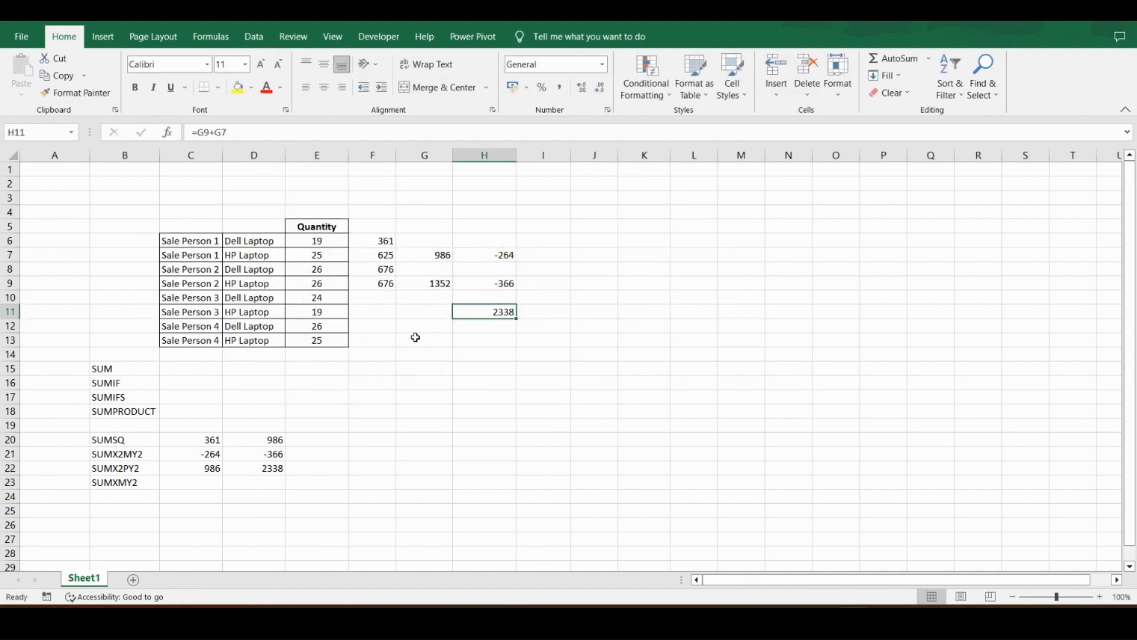
pyautogui.click(254, 471)
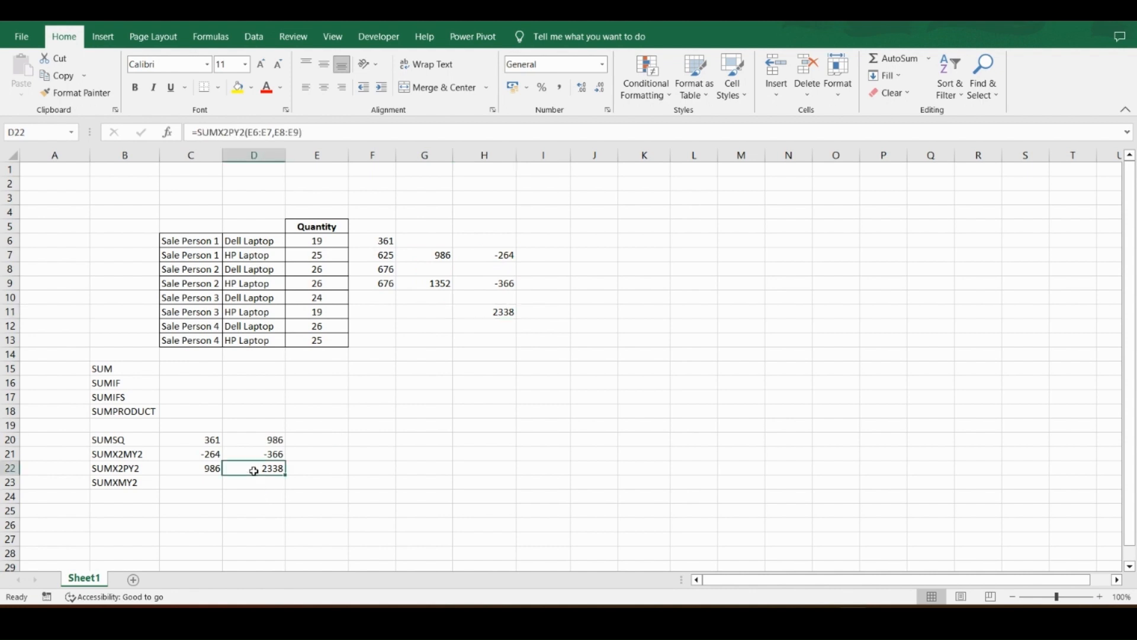
# Step: Start a SUMXMY2 formula in cell C23 by finding the function in the function search
pyautogui.click(201, 484)
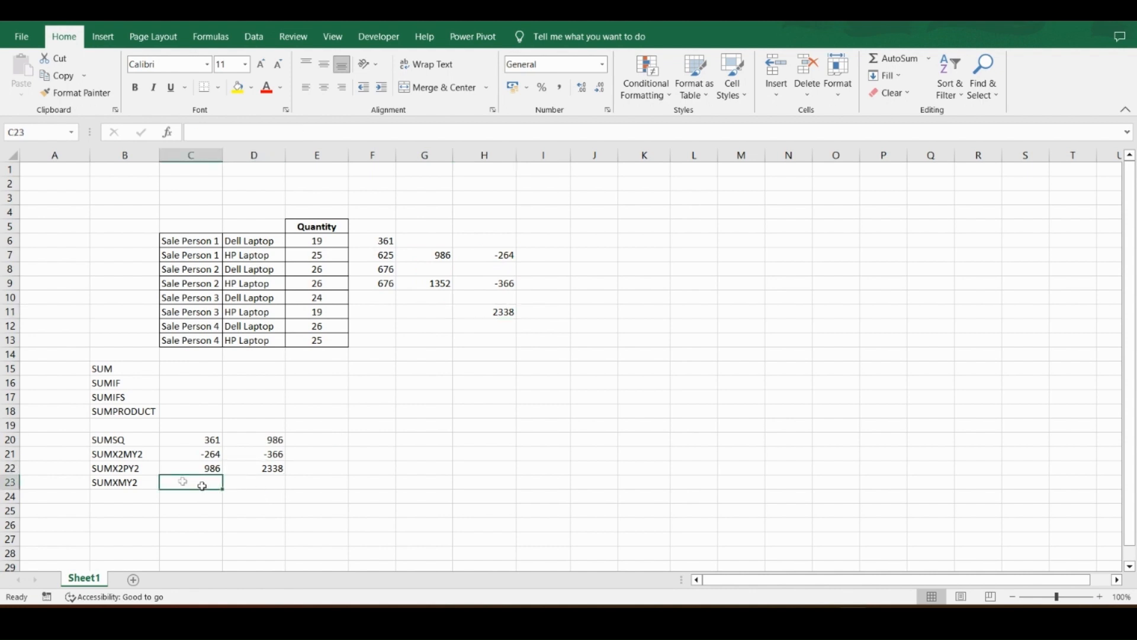
pyautogui.click(169, 133)
pyautogui.write('sumxmy2')
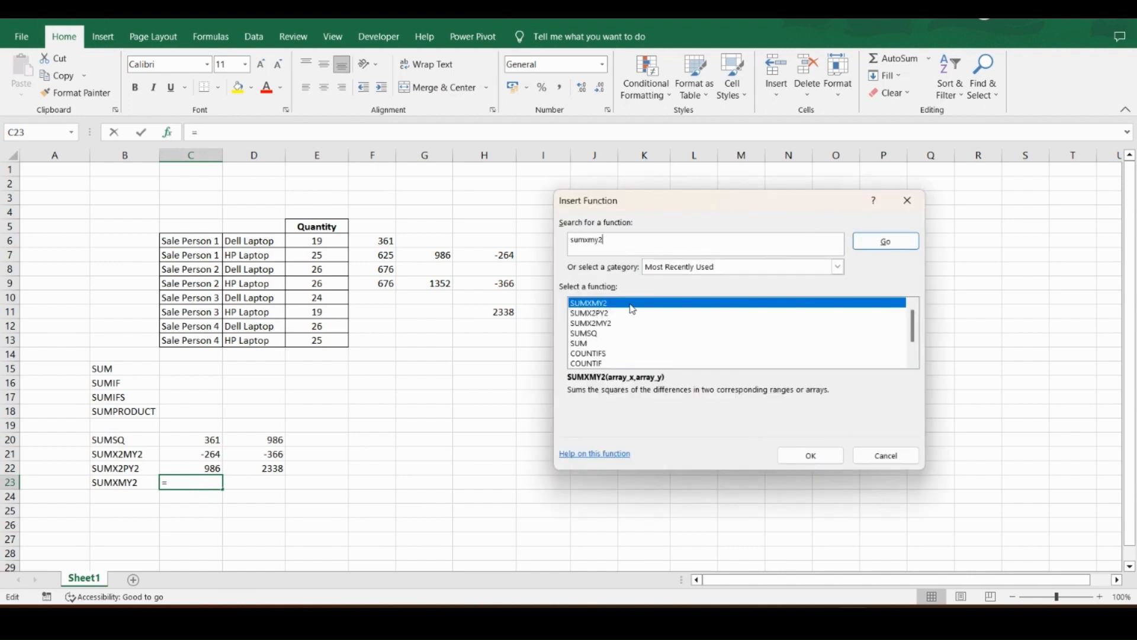
pyautogui.click(887, 241)
pyautogui.click(791, 460)
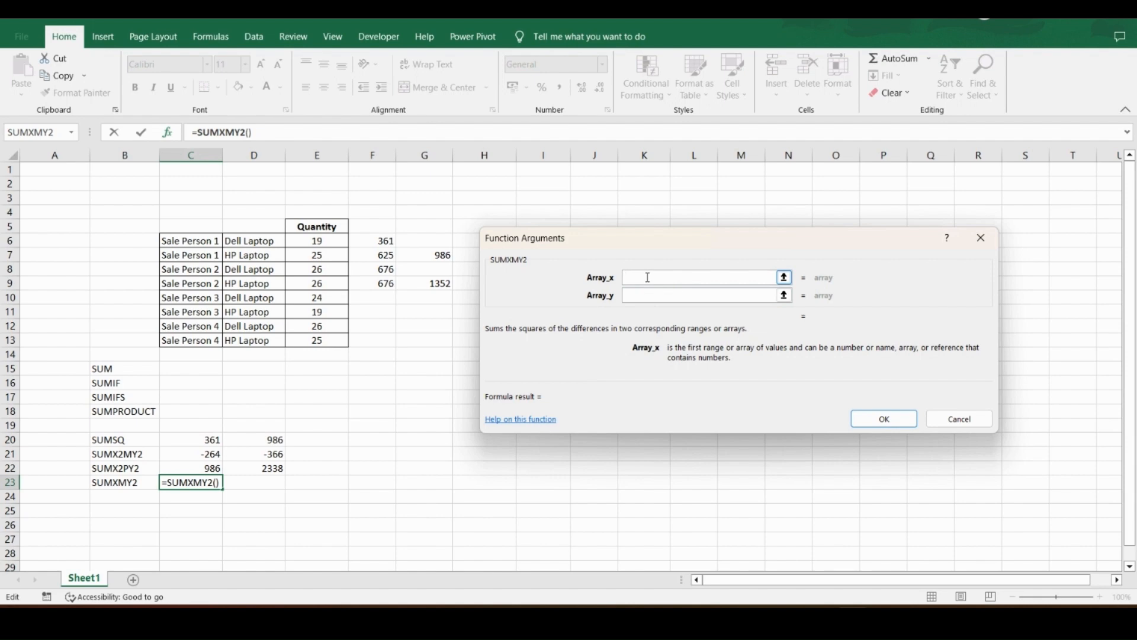
# Step: Set the SUMXMY2 arguments in C23 to E6 for Array_x and E7 for Array_y, and accept the formula
pyautogui.click(643, 296)
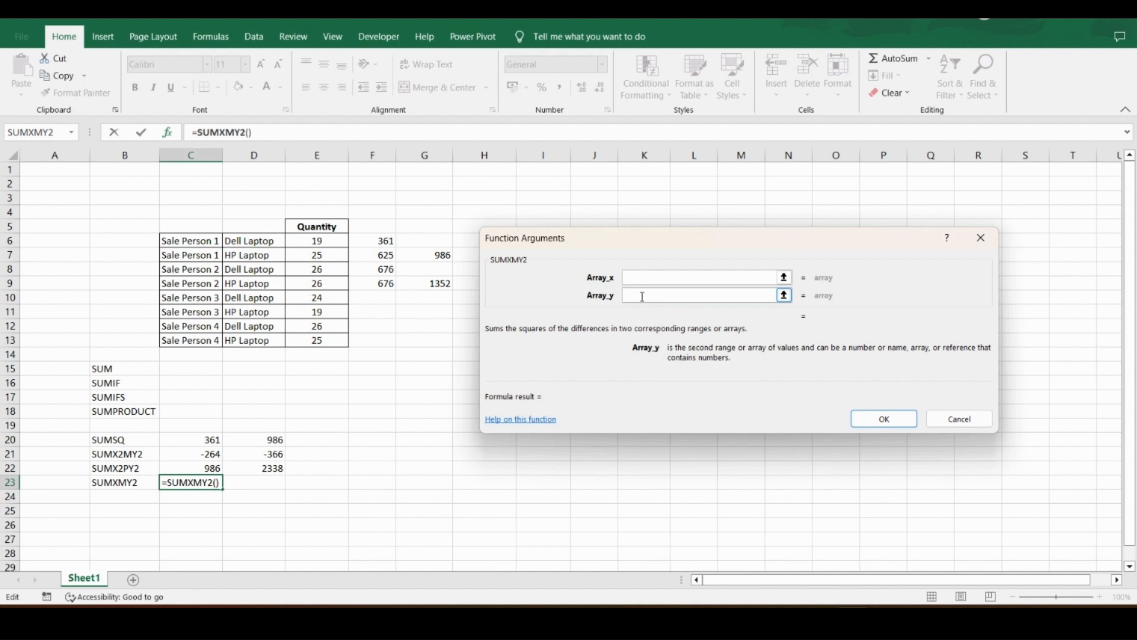
pyautogui.click(642, 277)
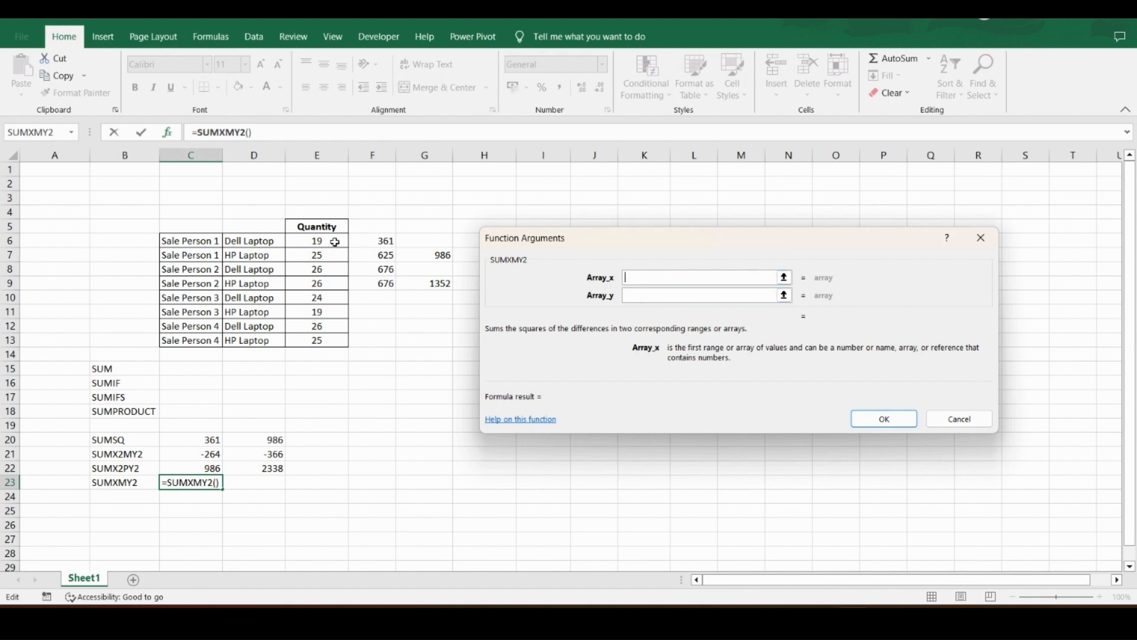
pyautogui.click(335, 243)
pyautogui.click(635, 294)
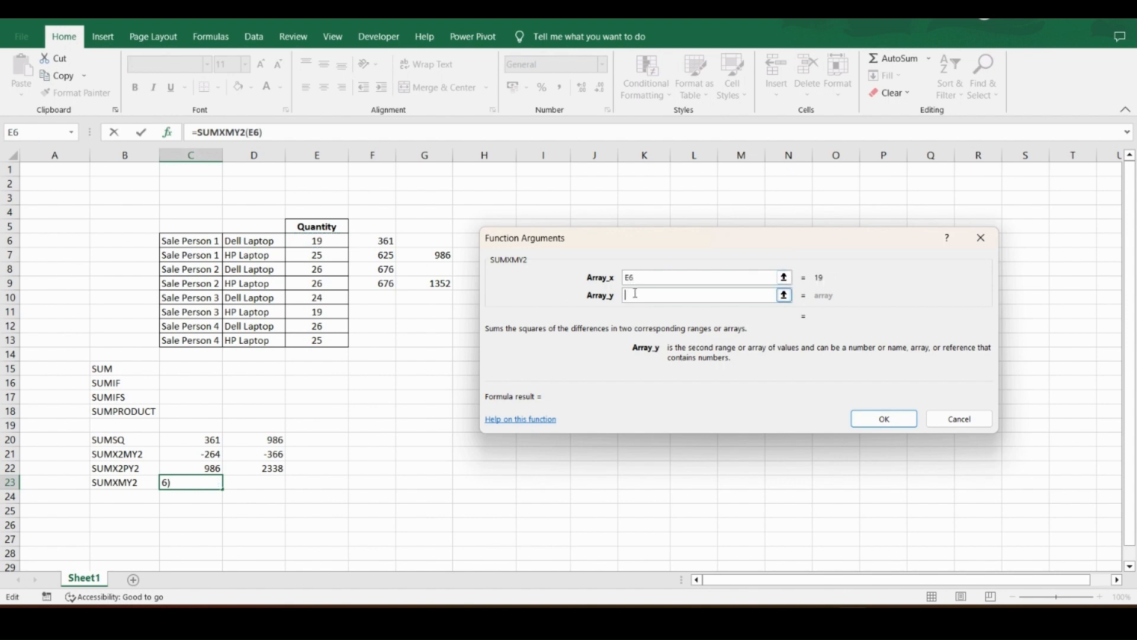
pyautogui.click(331, 255)
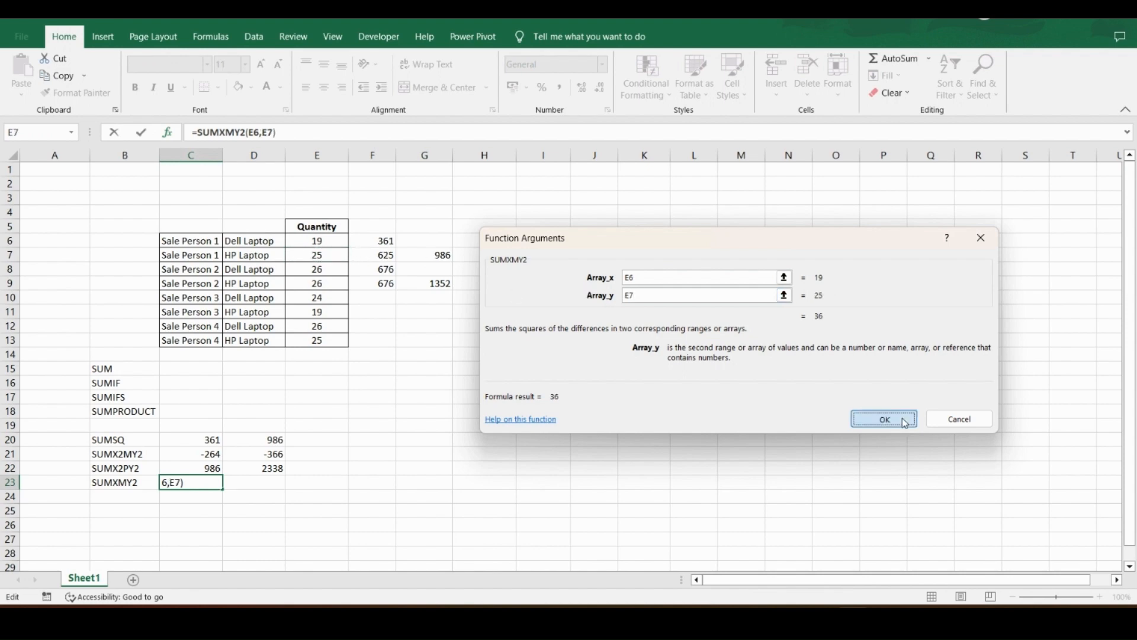
pyautogui.click(904, 423)
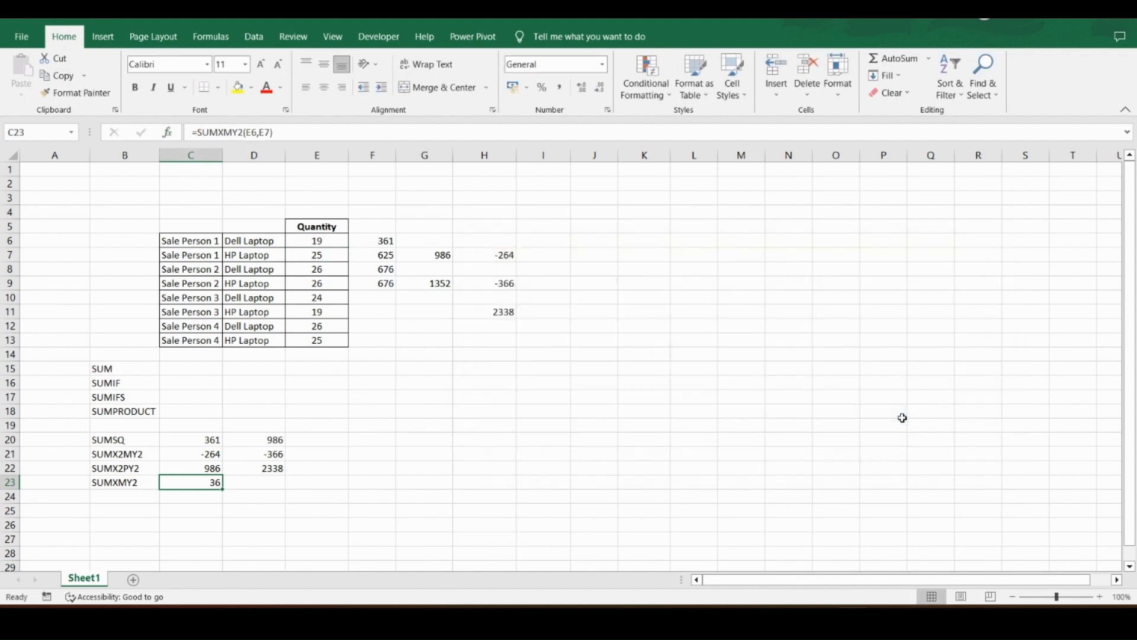
# Step: Calculate the difference between the two Sale Person 1 quantities in cell I6 with =E6-E7
pyautogui.click(531, 242)
pyautogui.write('=')
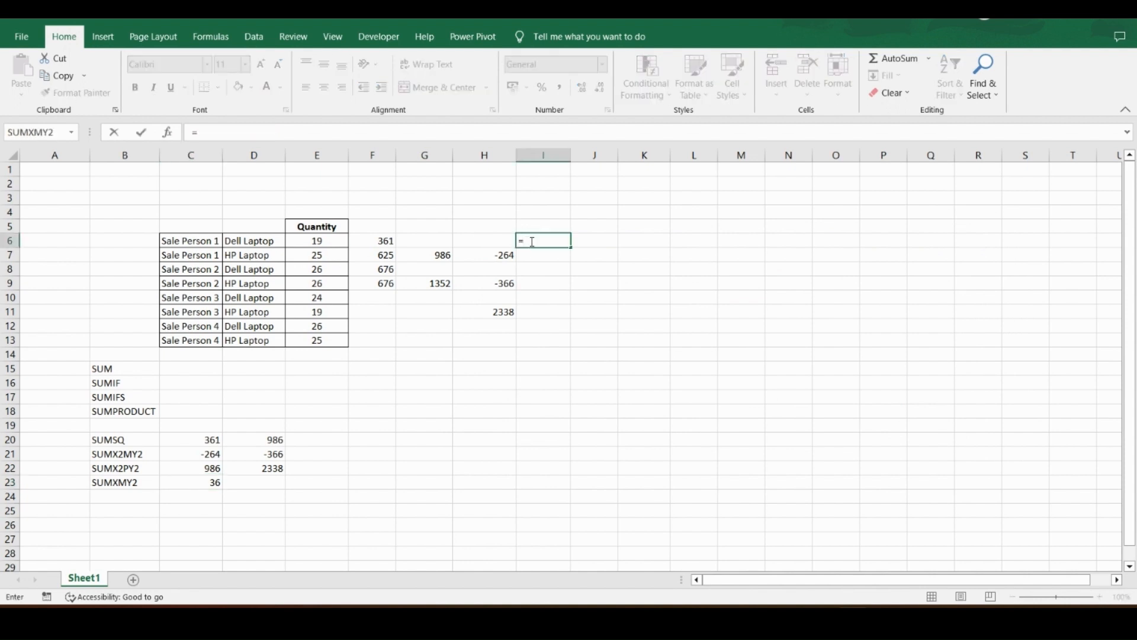
pyautogui.press('Left')
pyautogui.press('Left')
pyautogui.press('Left')
pyautogui.press('Left')
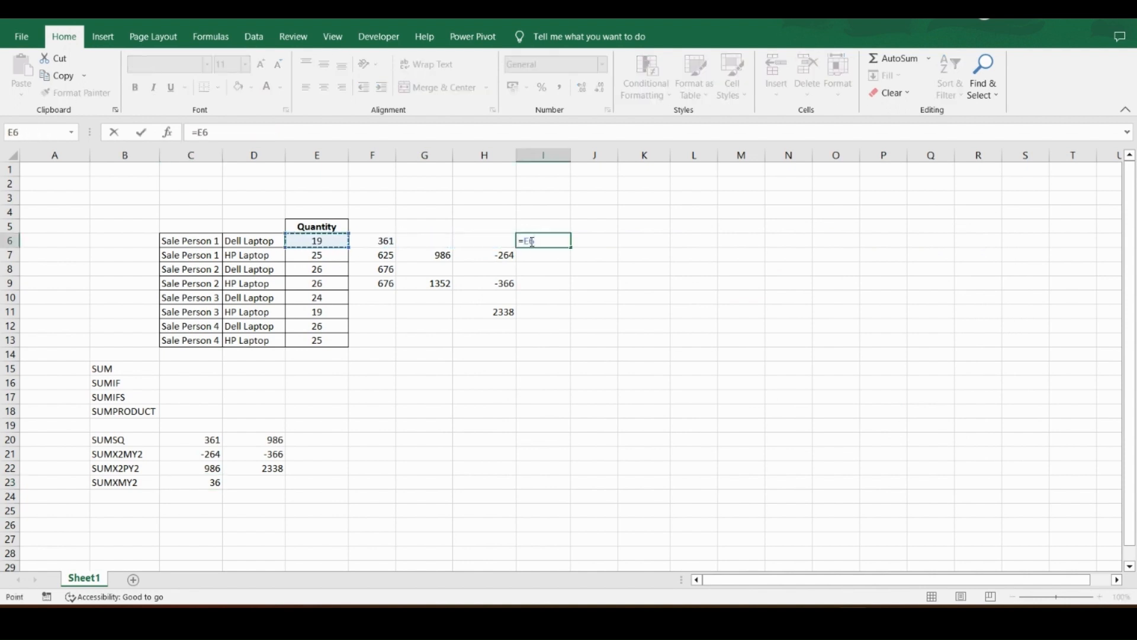
pyautogui.write('-')
pyautogui.press('Left')
pyautogui.press('Left')
pyautogui.press('Left')
pyautogui.press('Left')
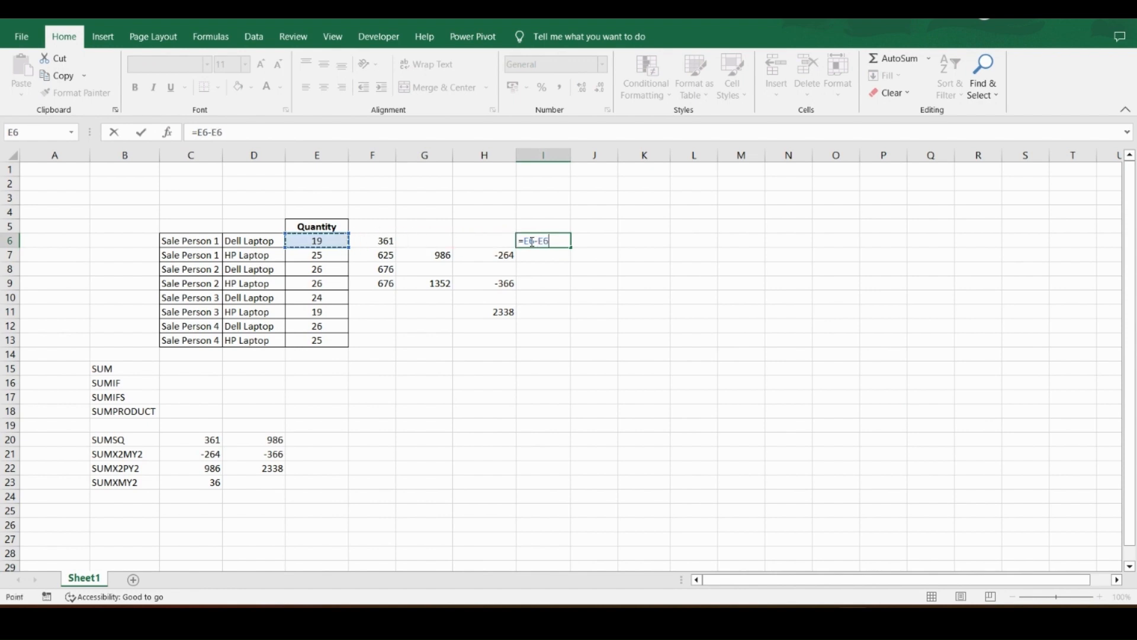
pyautogui.press('Down')
pyautogui.press('Return')
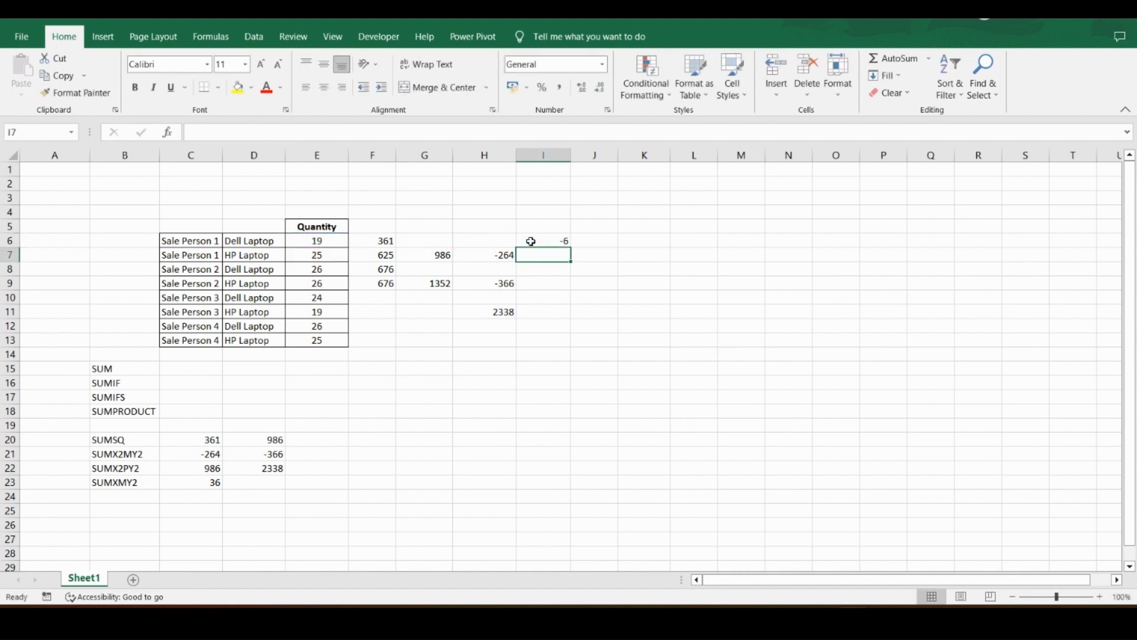
# Step: Square the difference in cell I7 with =I6*I6 and compare it with the SUMXMY2 formula in C23
pyautogui.write('=')
pyautogui.press('Up')
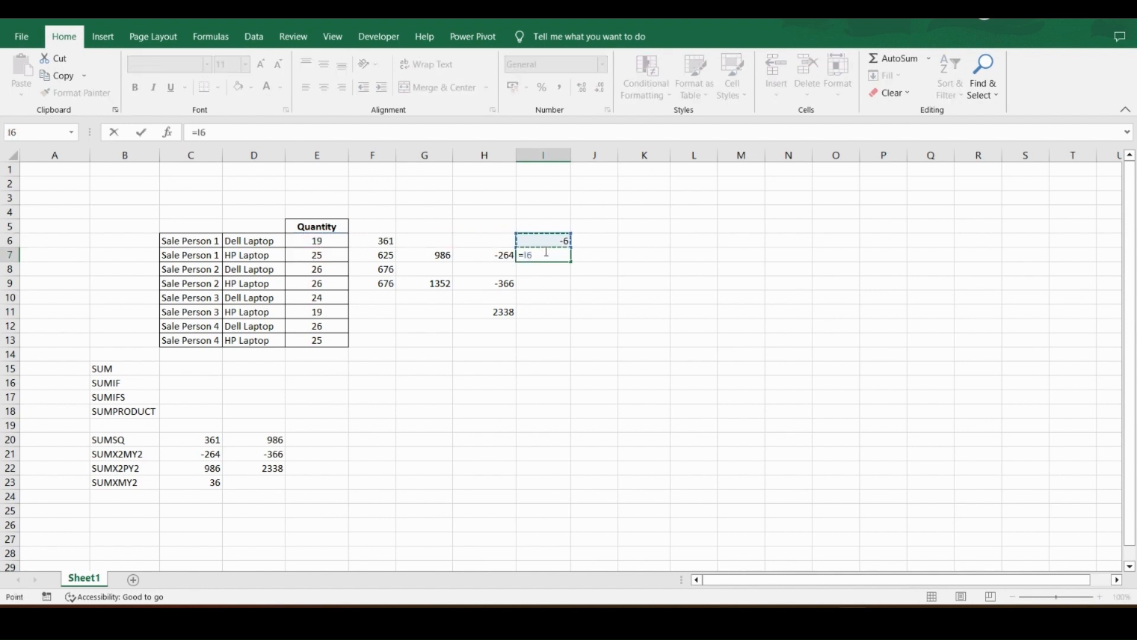
pyautogui.write('*')
pyautogui.press('Up')
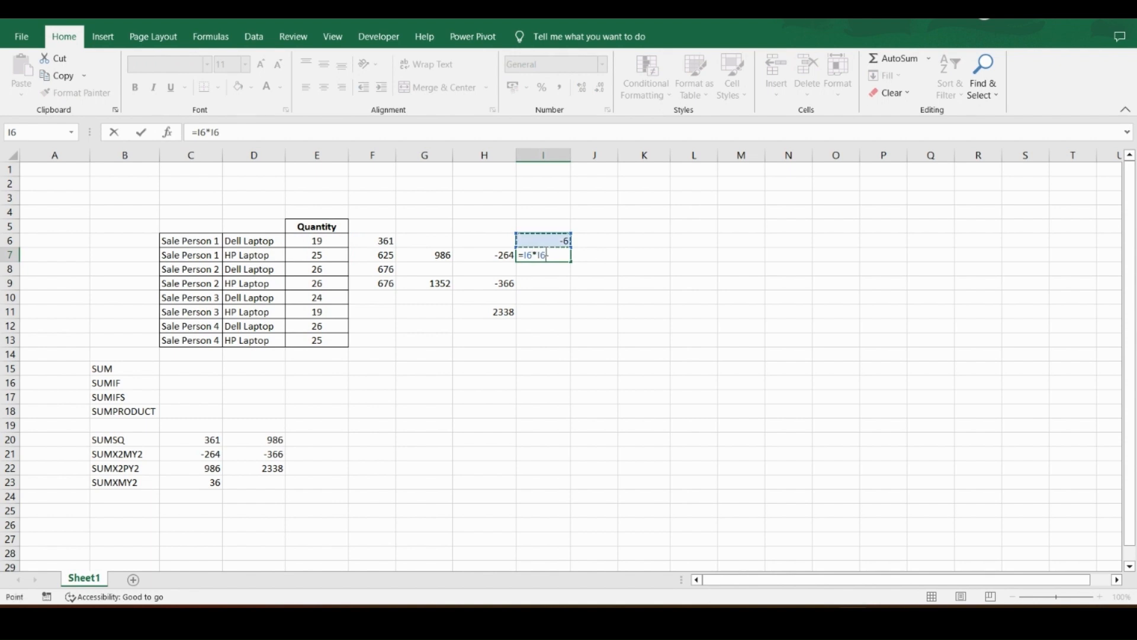
pyautogui.press('Return')
pyautogui.click(545, 253)
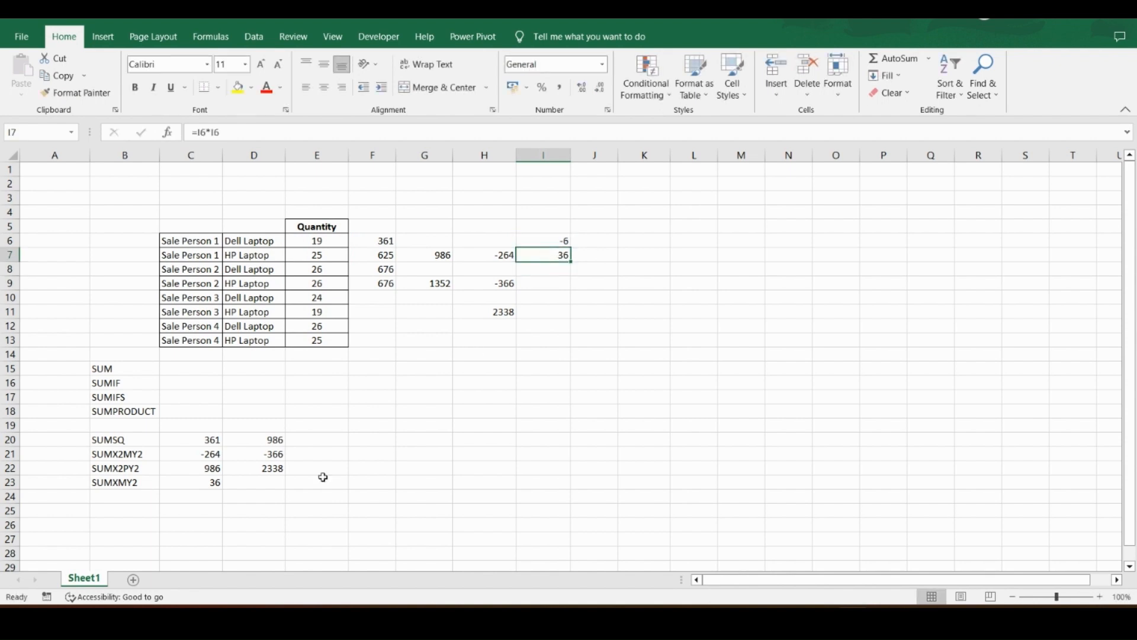
pyautogui.click(198, 483)
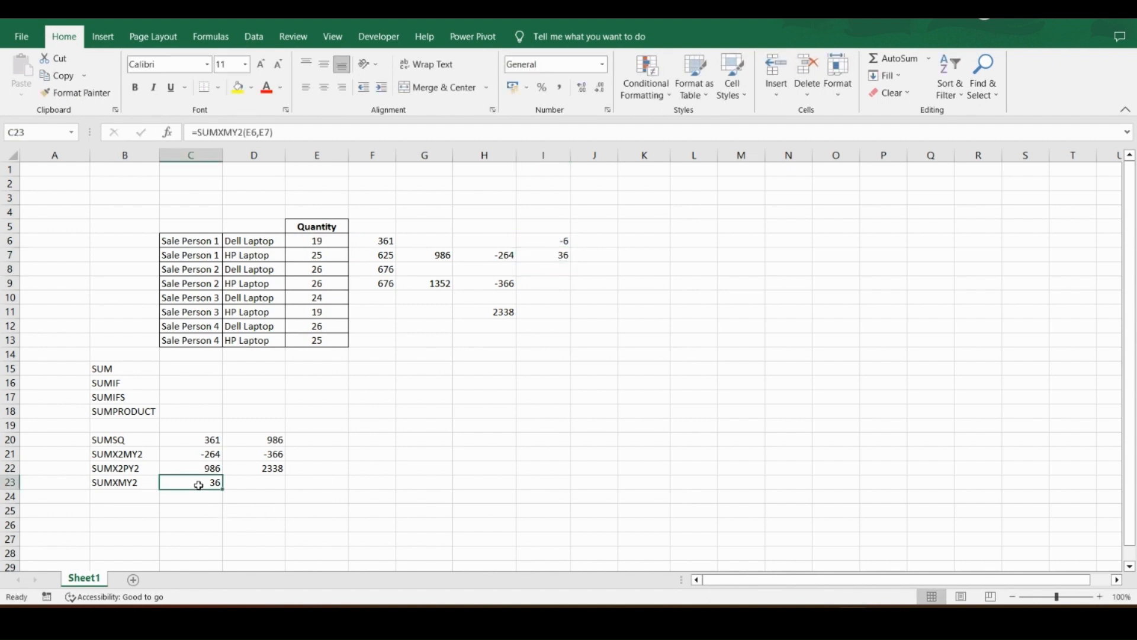
# Step: Insert a SUMXMY2 formula in cell D23 with E6:E7 as Array_x and E8:E9 as Array_y
pyautogui.click(249, 486)
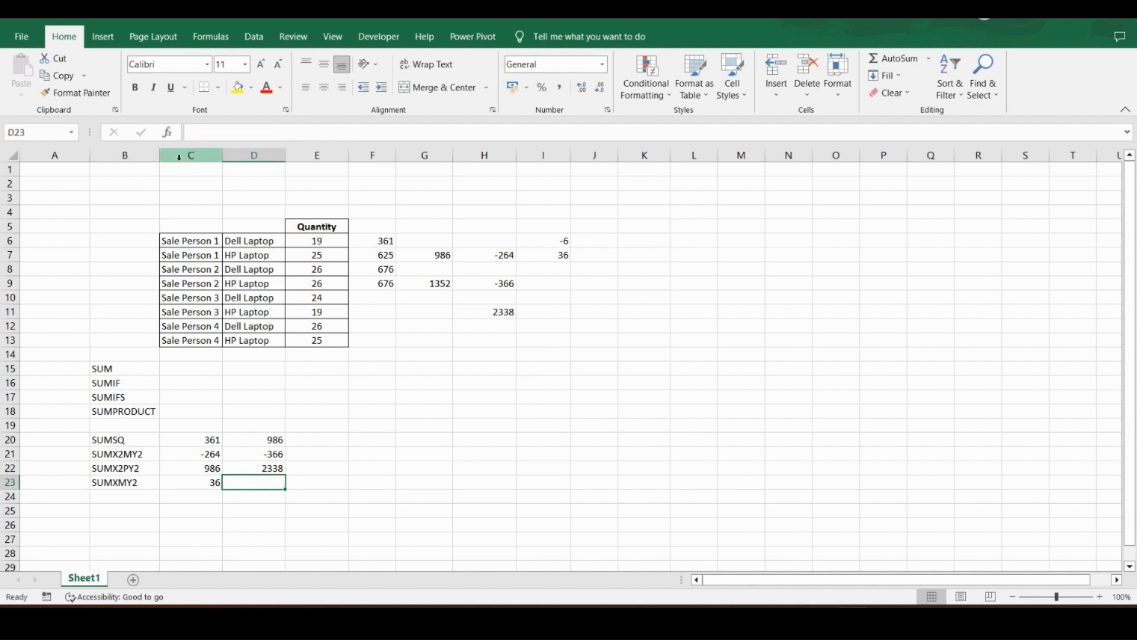
pyautogui.click(169, 132)
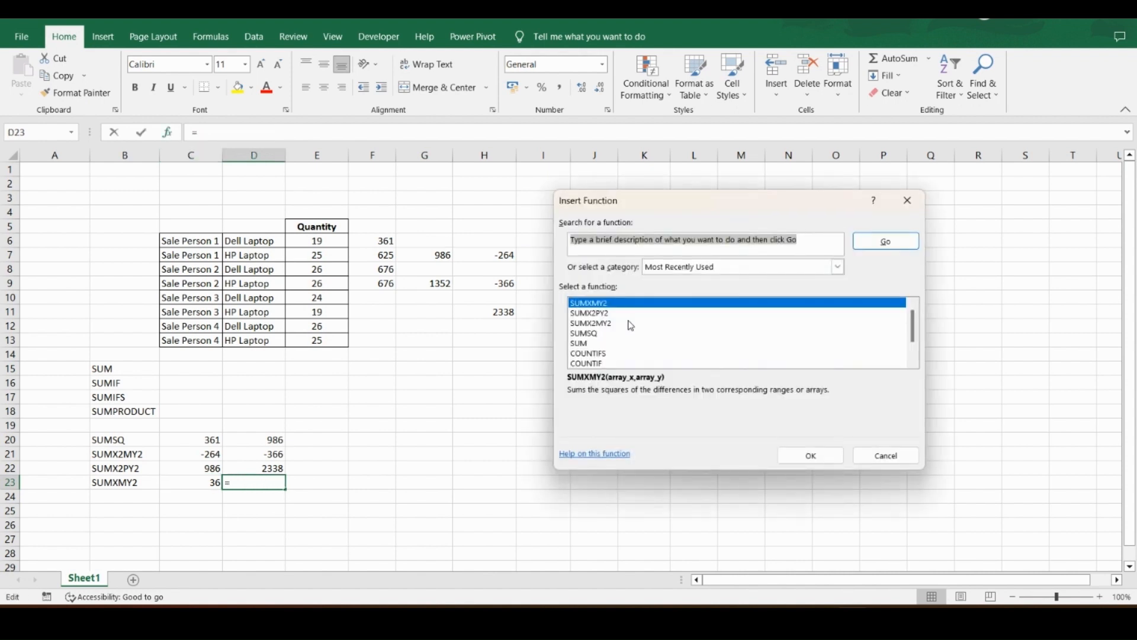
pyautogui.click(642, 305)
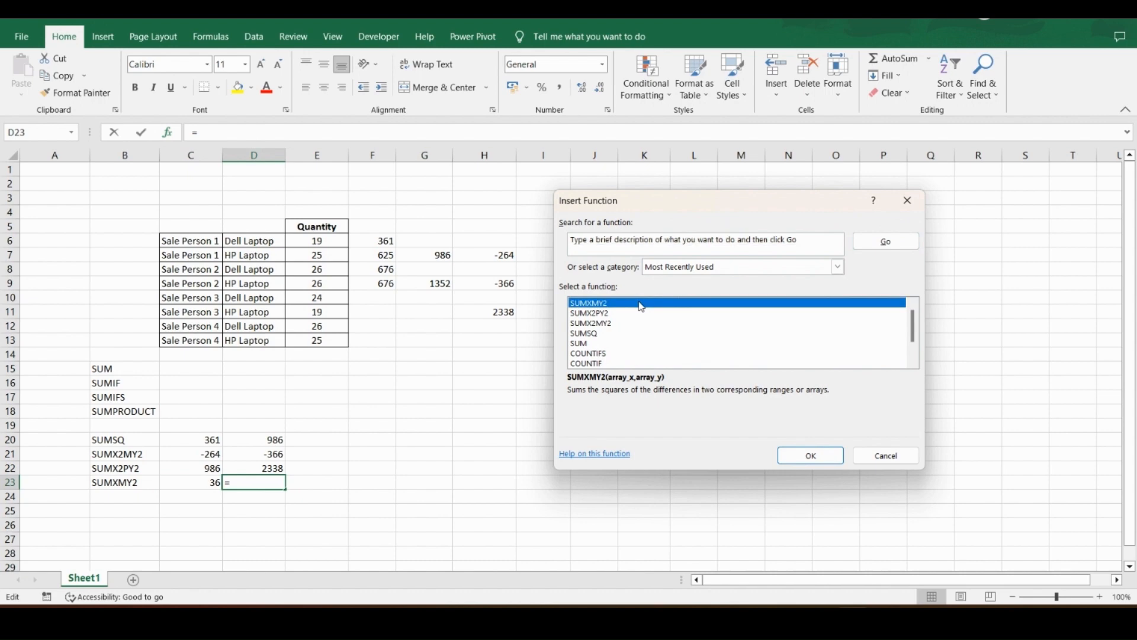
pyautogui.click(827, 455)
pyautogui.moveTo(340, 239); pyautogui.dragTo(339, 257)
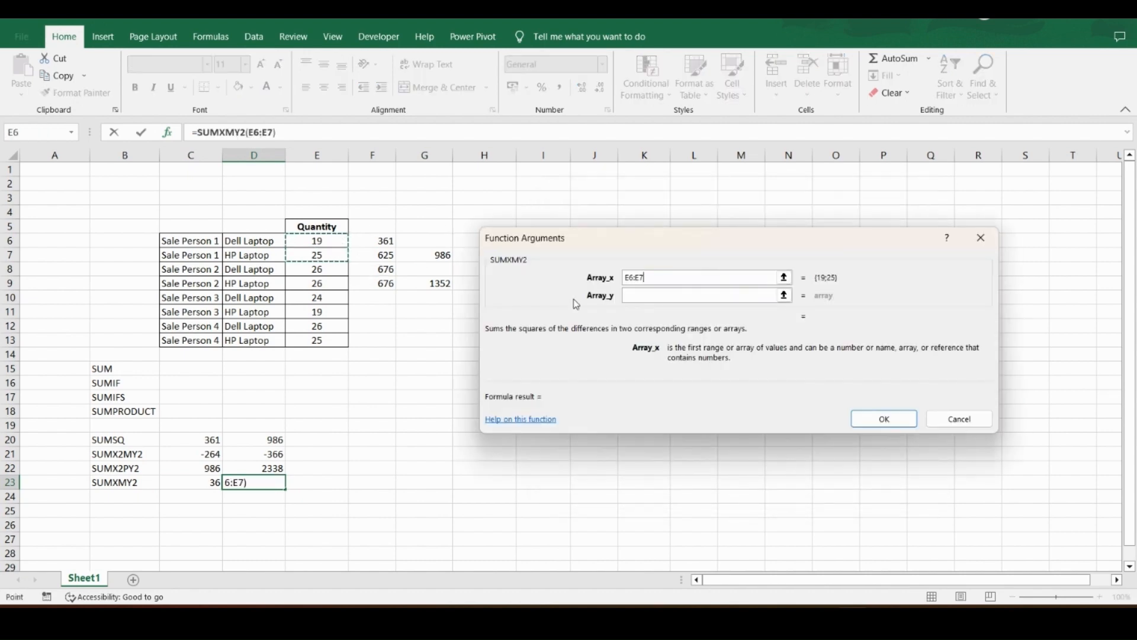
pyautogui.click(640, 296)
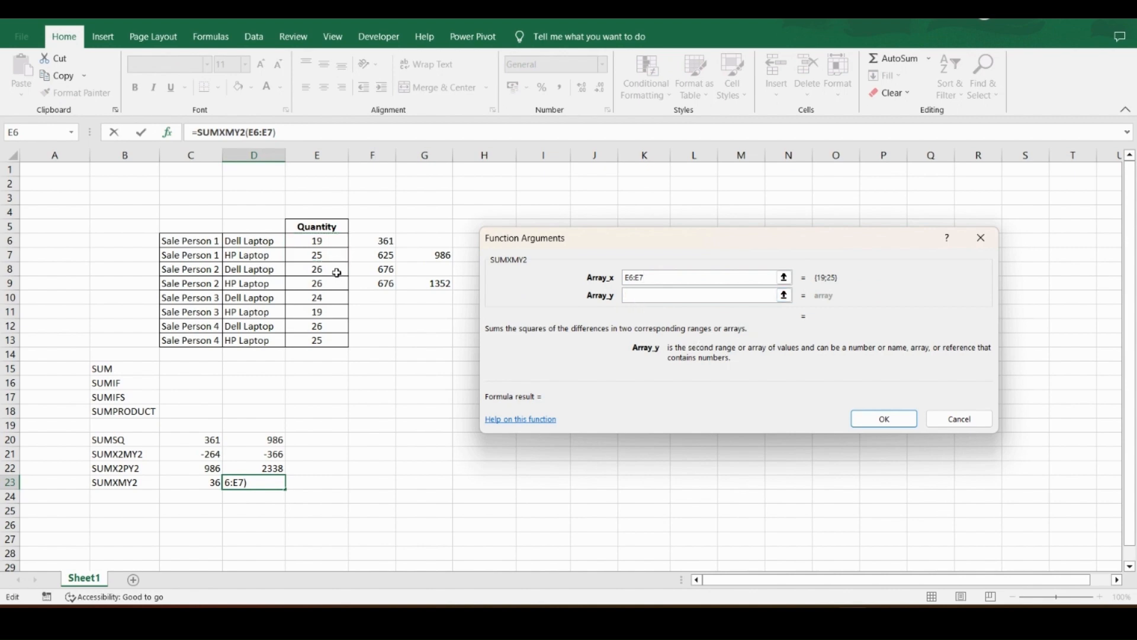
pyautogui.moveTo(335, 269); pyautogui.dragTo(340, 283)
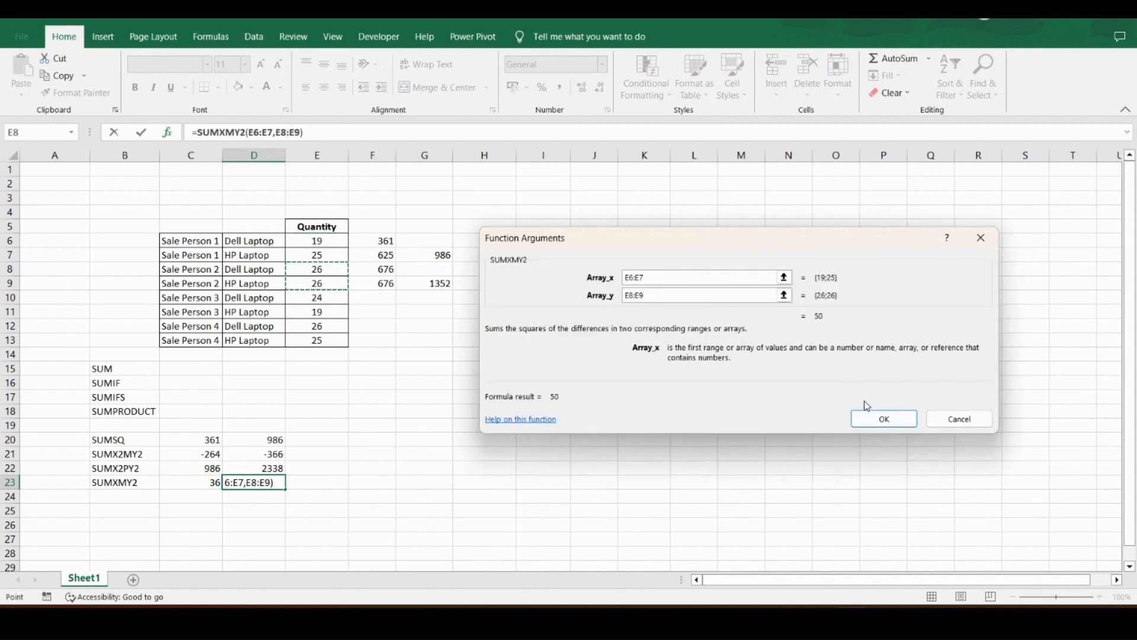
pyautogui.click(878, 416)
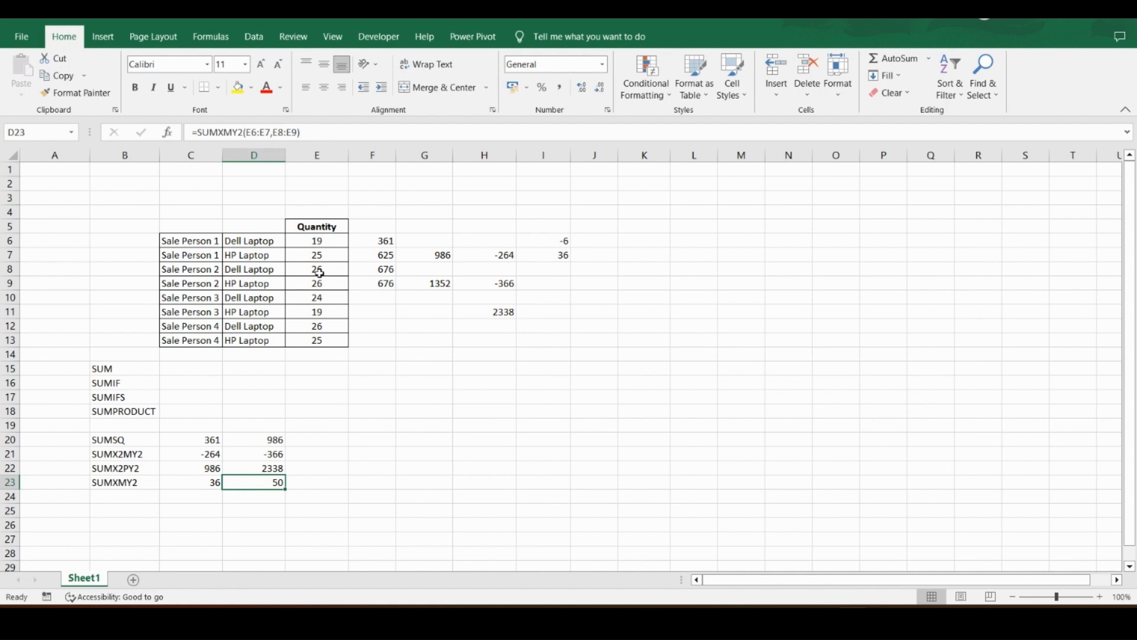
# Step: Copy the Sale Person 1 quantities from E6:E7 to G14:G15
pyautogui.click(327, 245)
pyautogui.moveTo(328, 250); pyautogui.dragTo(328, 254)
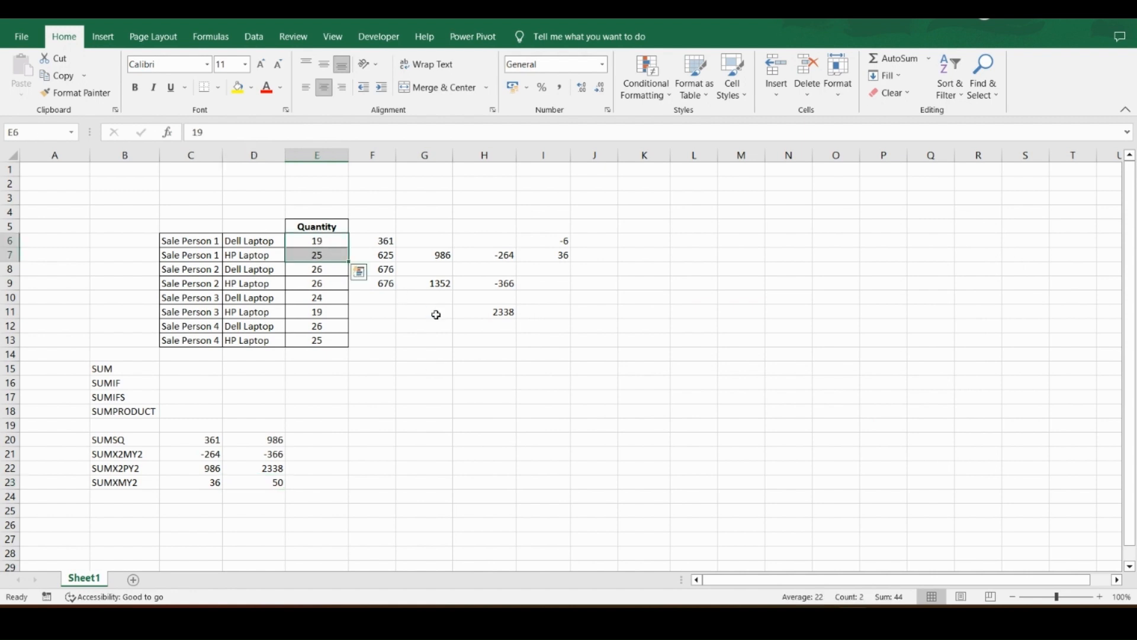
pyautogui.hotkey('ctrl', 'c')
pyautogui.click(434, 354)
pyautogui.hotkey('ctrl', 'v')
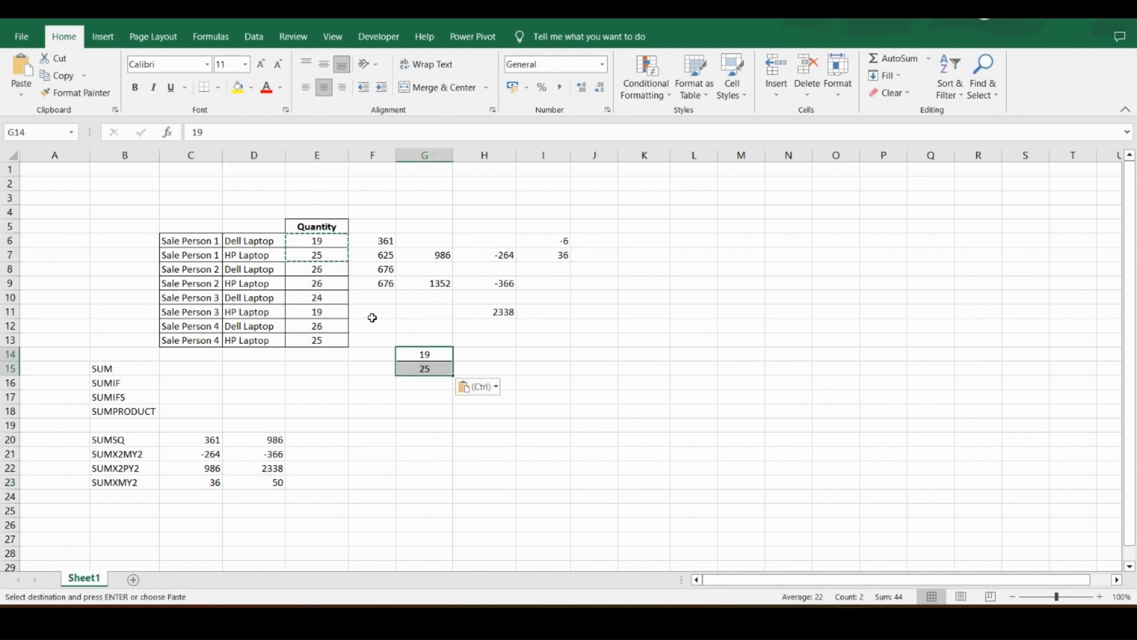
# Step: Copy the Sale Person 2 quantities from E8:E9 to H14:H15, beside the Sale Person 1 copies
pyautogui.click(334, 272)
pyautogui.moveTo(335, 280); pyautogui.dragTo(336, 286)
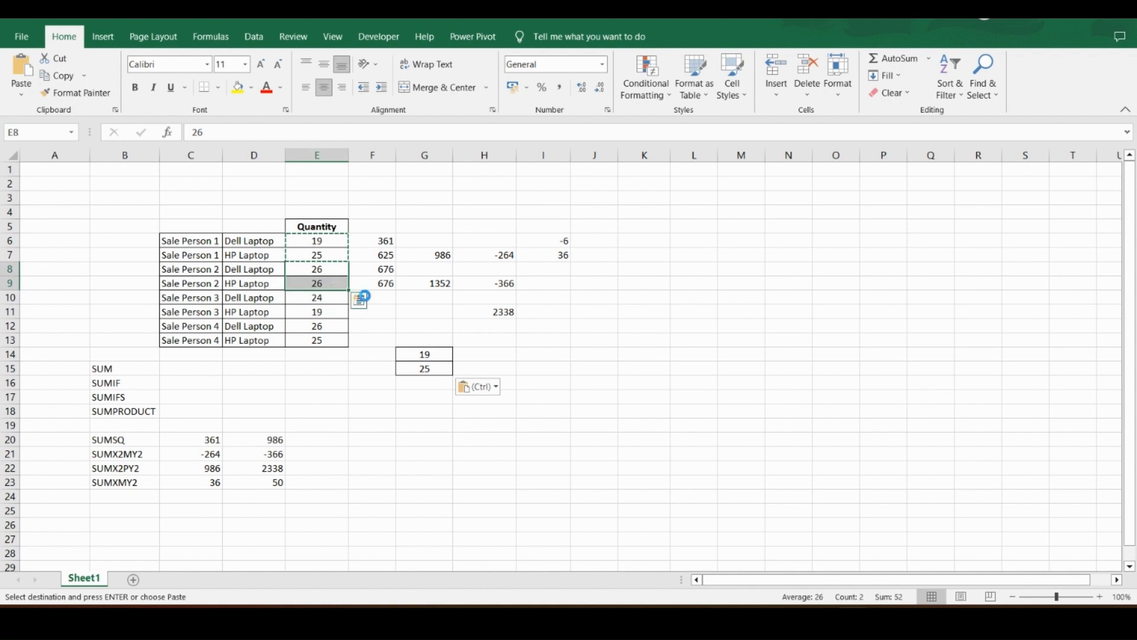
pyautogui.hotkey('ctrl', 'c')
pyautogui.click(504, 357)
pyautogui.hotkey('ctrl', 'v')
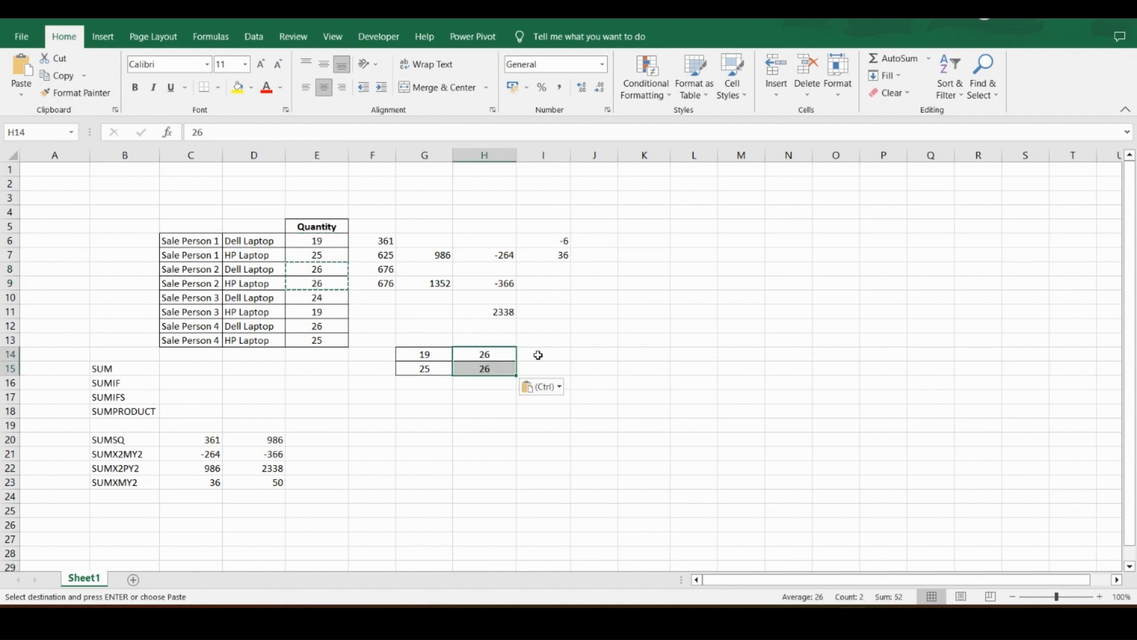
# Step: Subtract the copied Dell Laptop quantities in cell I14 with =G14-H14
pyautogui.click(539, 355)
pyautogui.write('=')
pyautogui.press('Left')
pyautogui.press('Left')
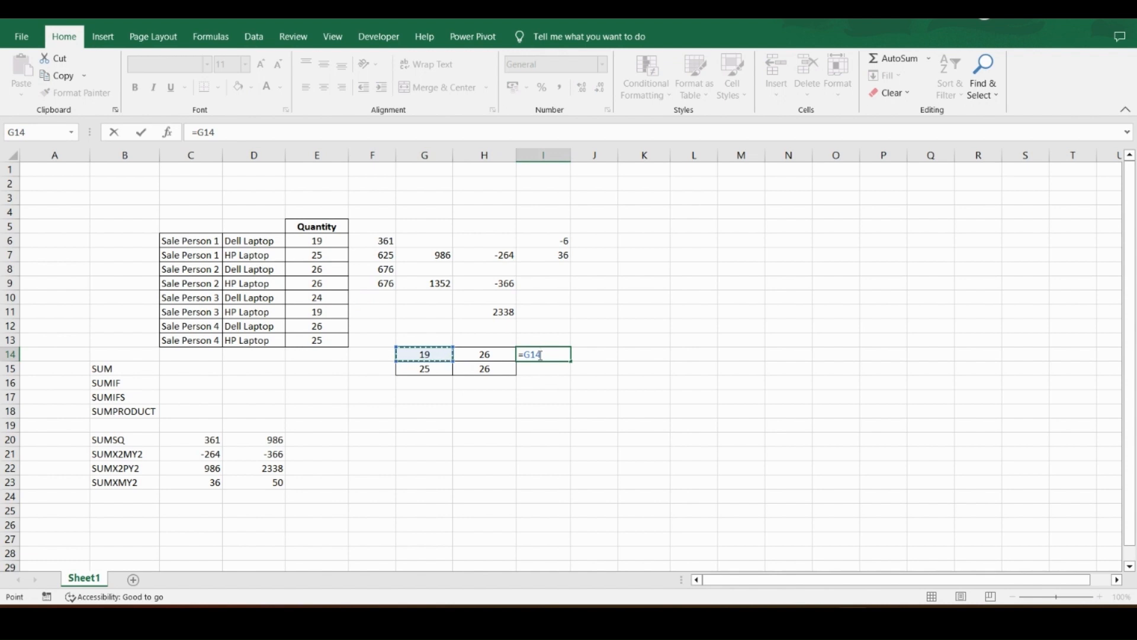
pyautogui.write('-')
pyautogui.press('Left')
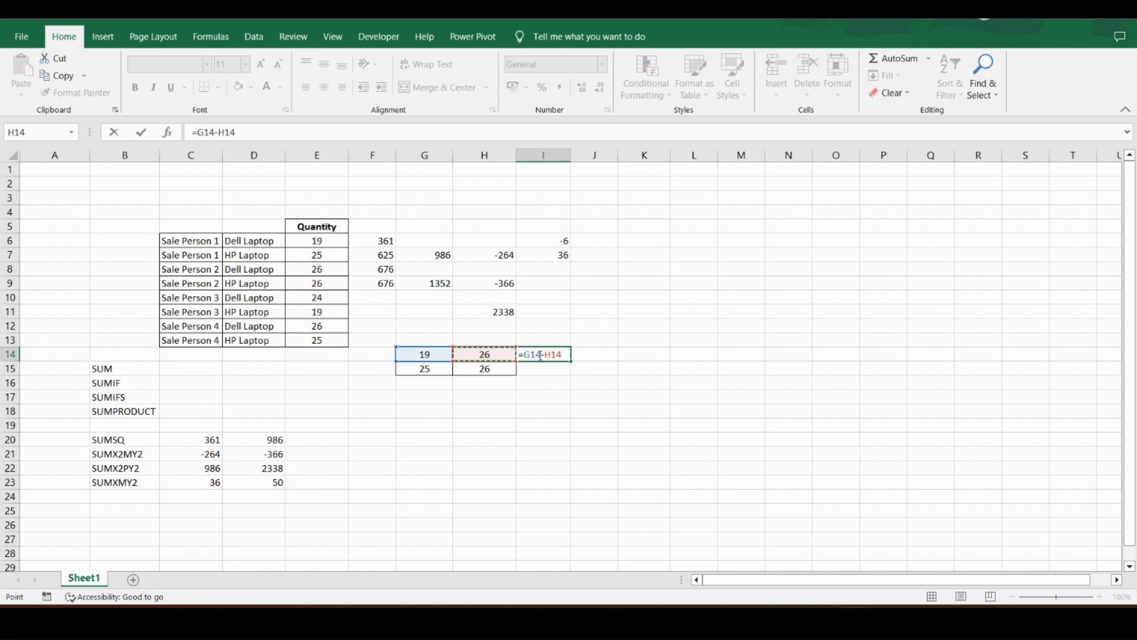
pyautogui.press('Return')
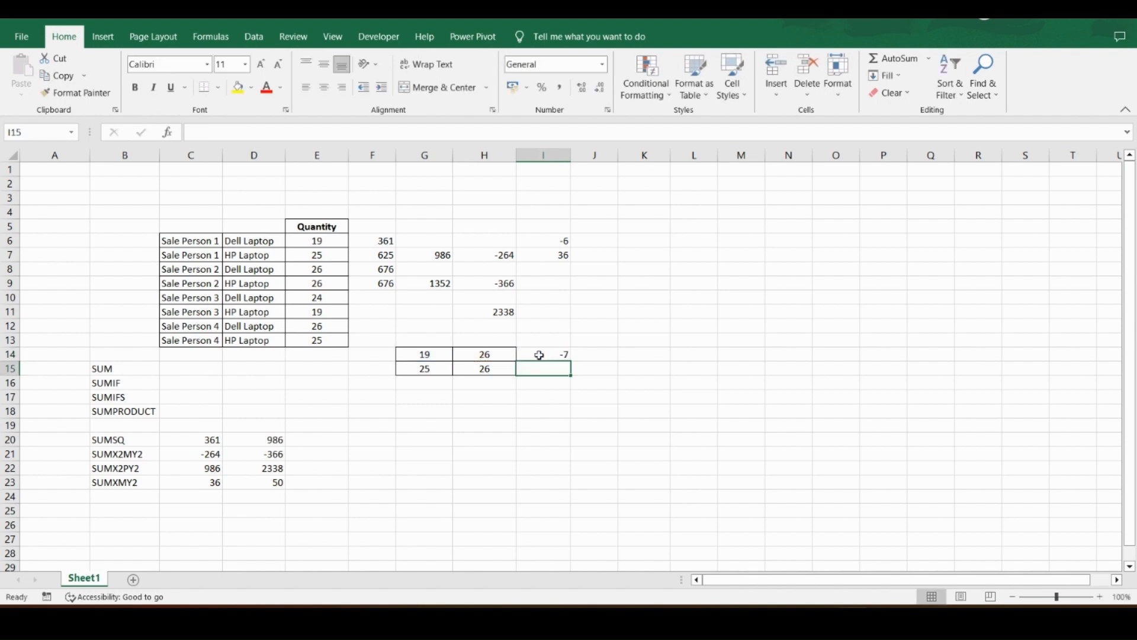
# Step: Subtract the copied HP Laptop quantities in cell I15 with =G15-H15
pyautogui.write('=')
pyautogui.press('Left')
pyautogui.press('Left')
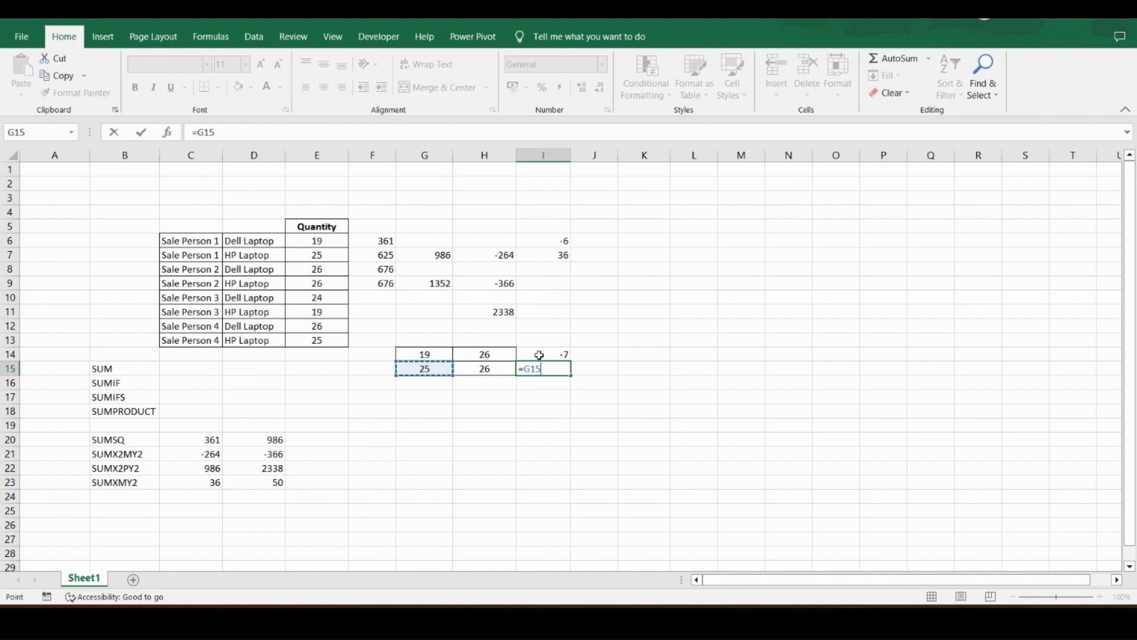
pyautogui.write('-')
pyautogui.press('Left')
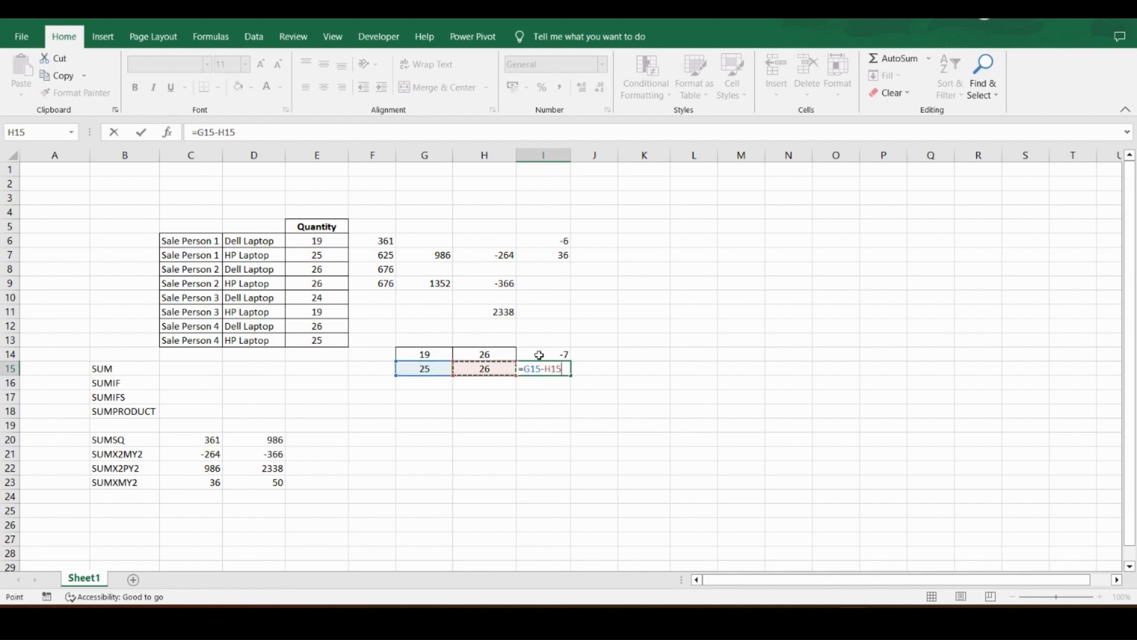
pyautogui.press('Return')
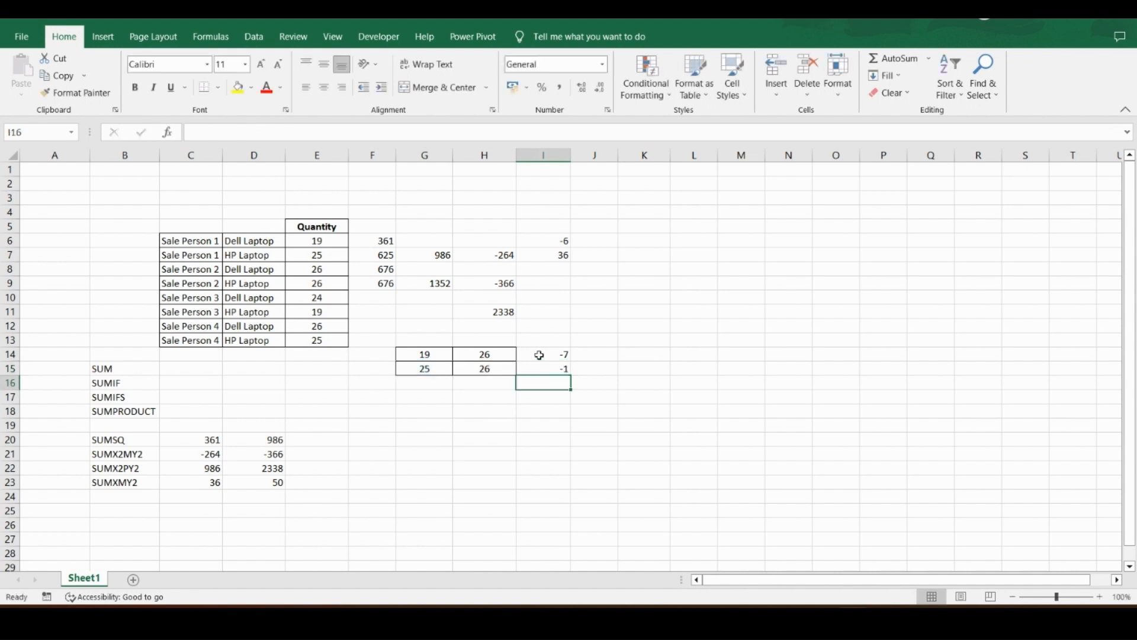
# Step: Square the Dell Laptop difference in cell J14 with =I14^2
pyautogui.click(598, 355)
pyautogui.write('=')
pyautogui.press('Left')
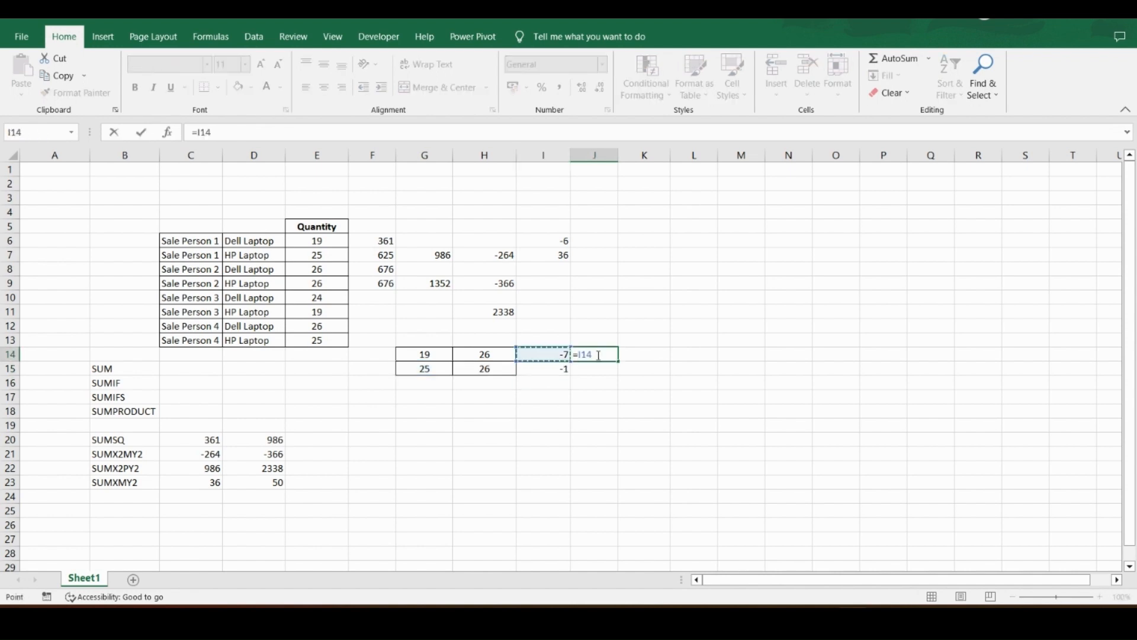
pyautogui.write('^2')
pyautogui.press('Return')
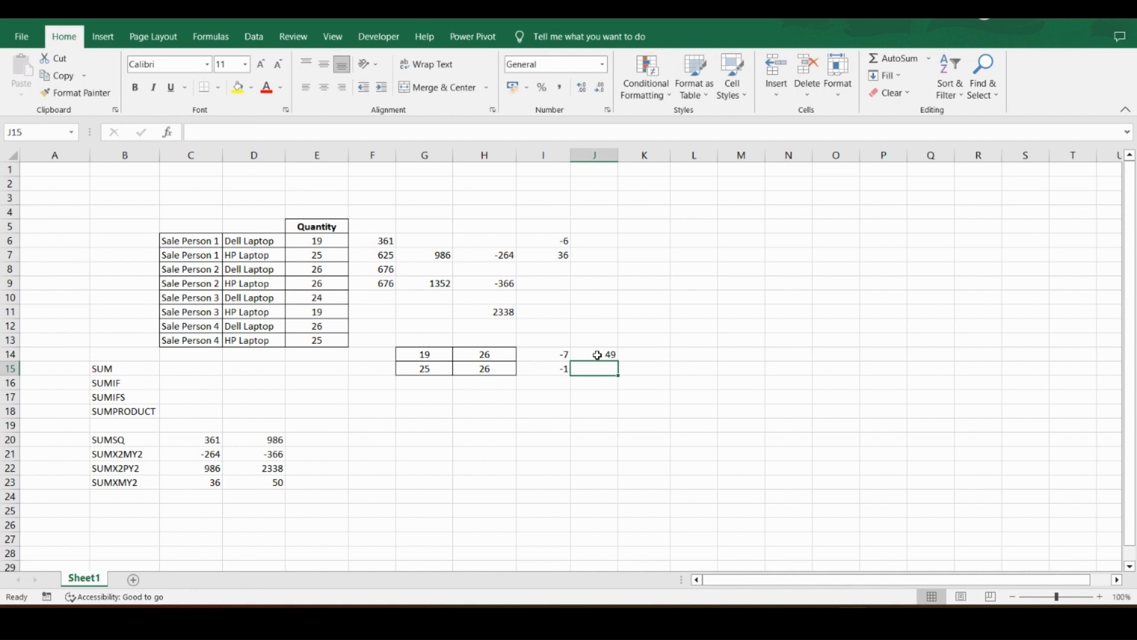
pyautogui.write('=')
pyautogui.press('Left')
pyautogui.write('(2')
pyautogui.press('Return')
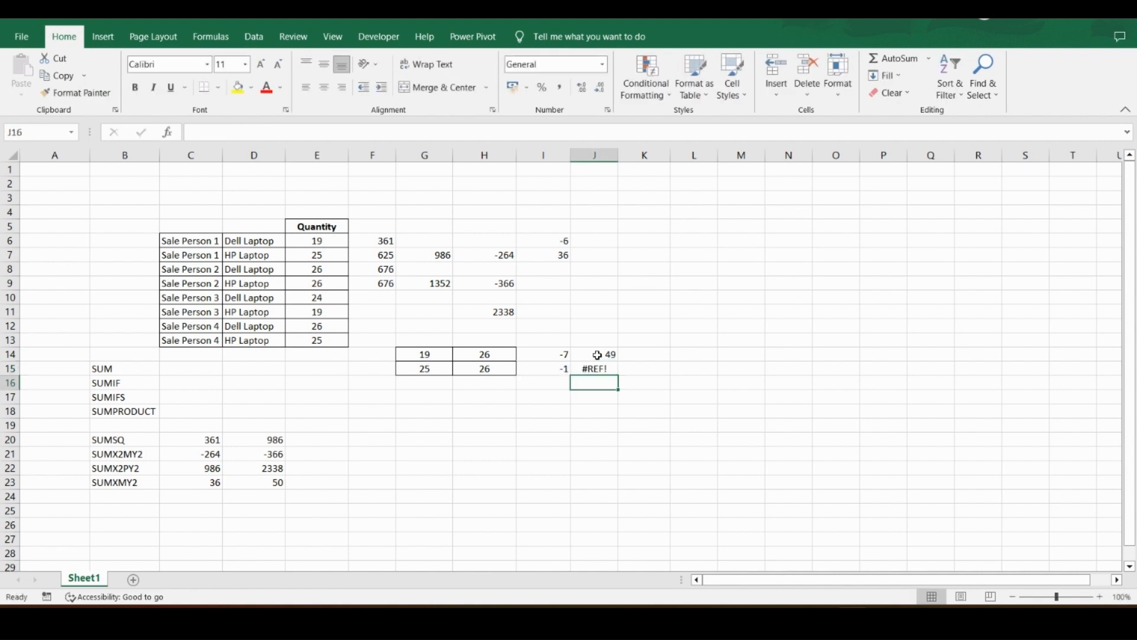
pyautogui.press('Up')
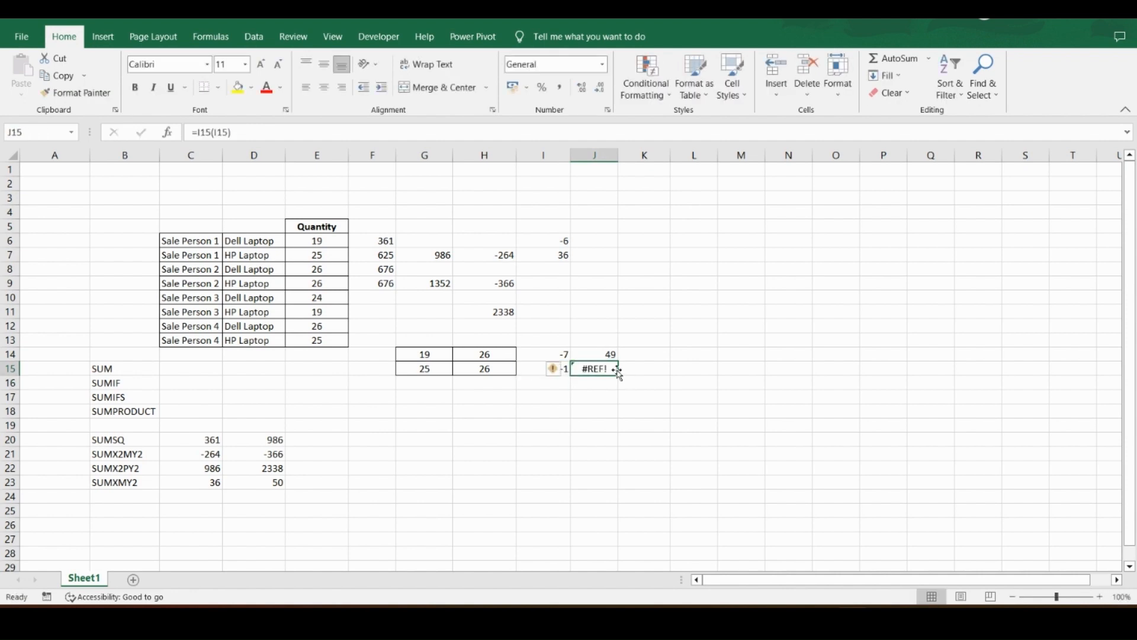
# Step: Square the HP Laptop difference in cell J15 with =I15*I15
pyautogui.write('=')
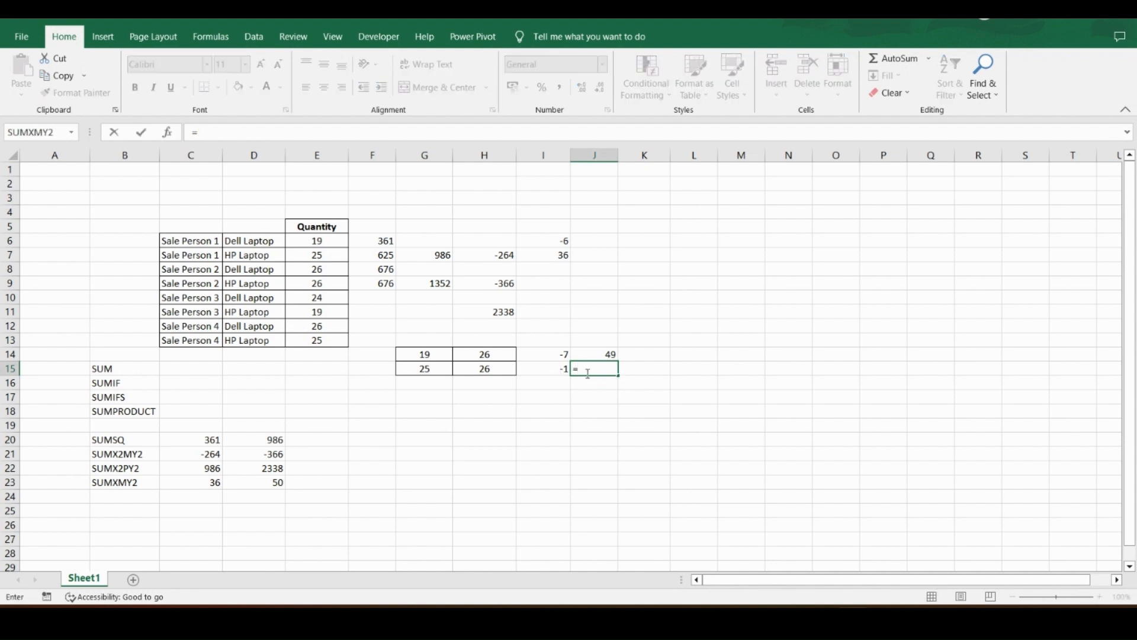
pyautogui.click(550, 368)
pyautogui.write('*')
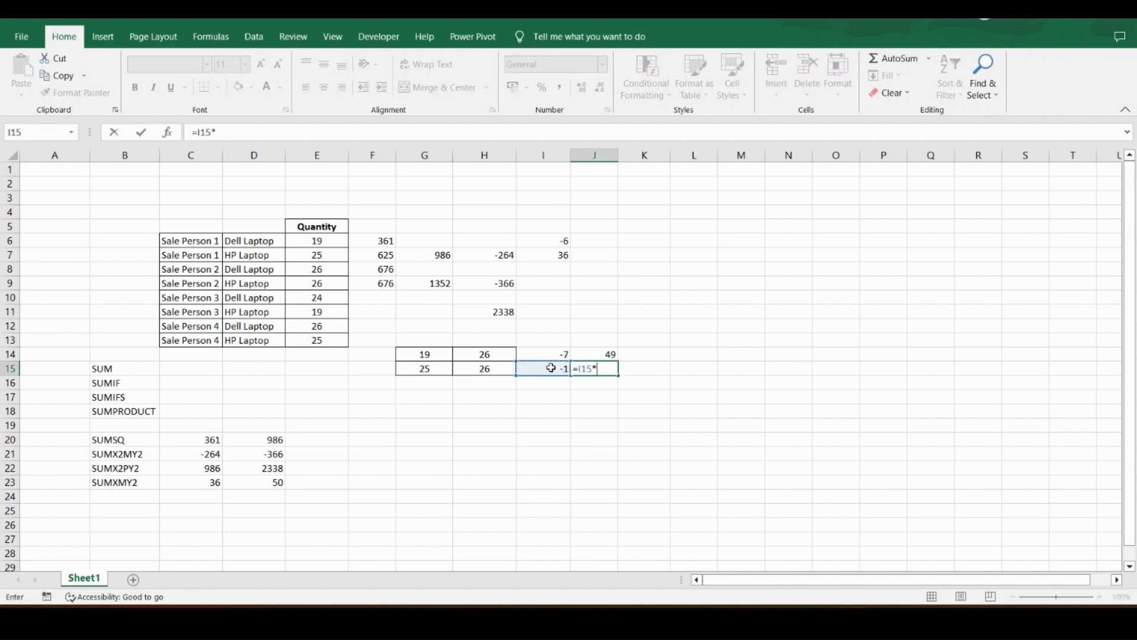
pyautogui.click(550, 368)
pyautogui.press('Return')
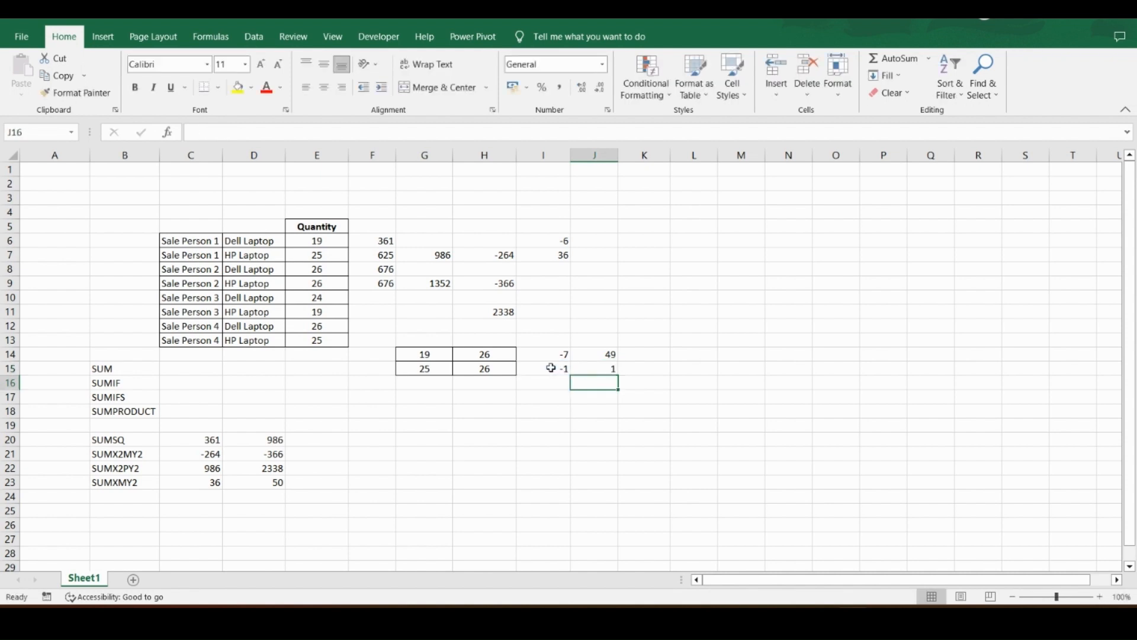
# Step: Add up the two squared differences in cell J16 with =SUM(J14:J15)
pyautogui.write('=sum')
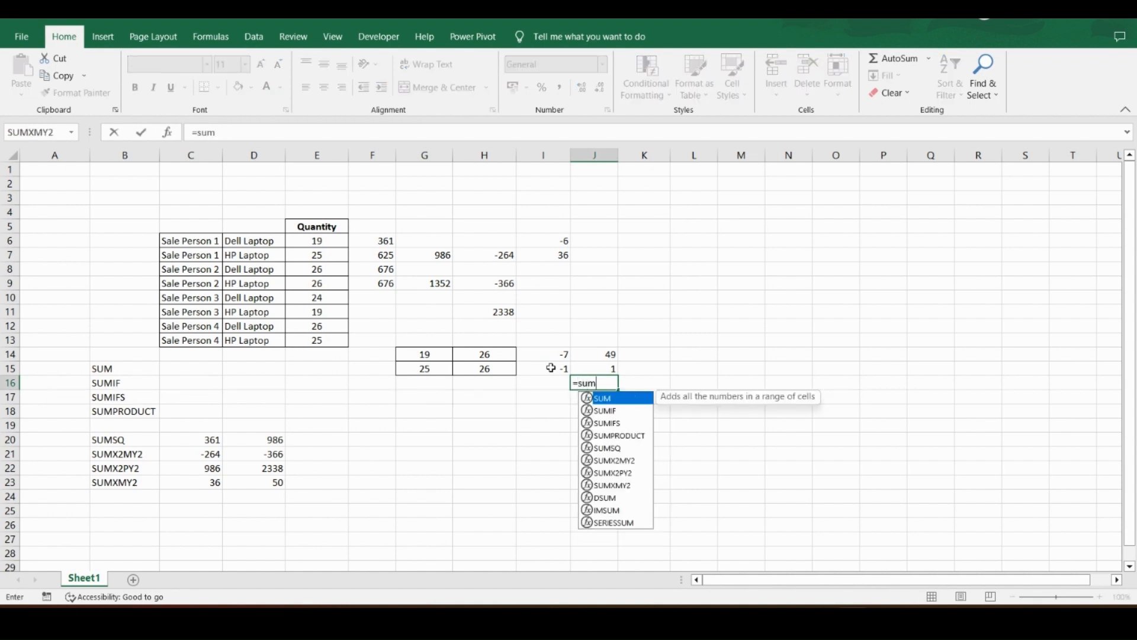
pyautogui.write('(')
pyautogui.moveTo(604, 354); pyautogui.dragTo(604, 368)
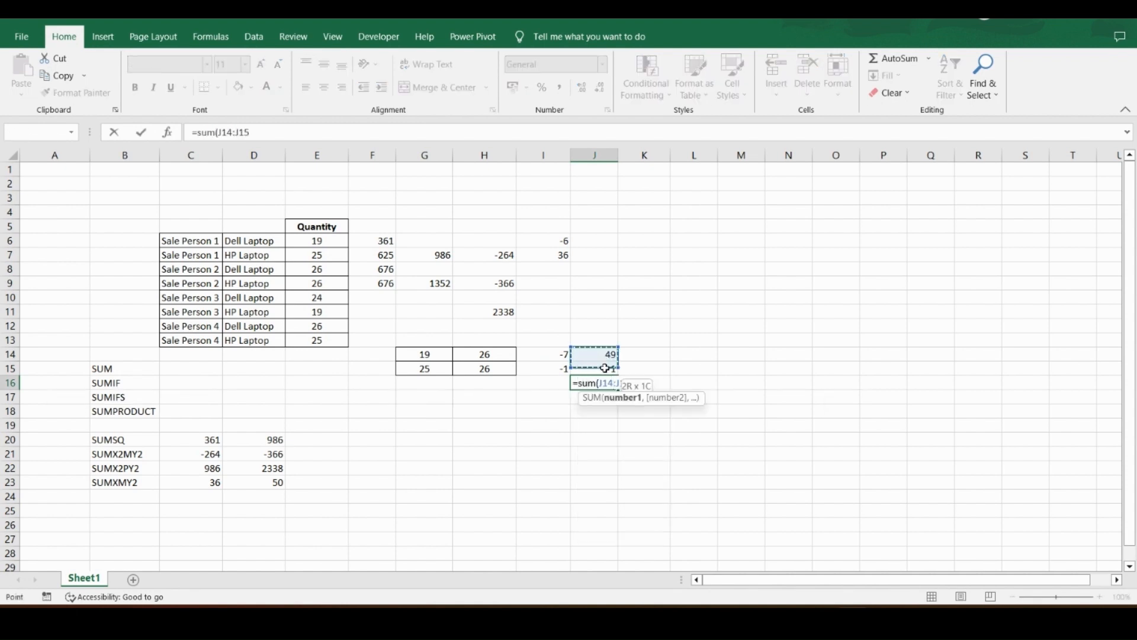
pyautogui.write(')')
pyautogui.press('Return')
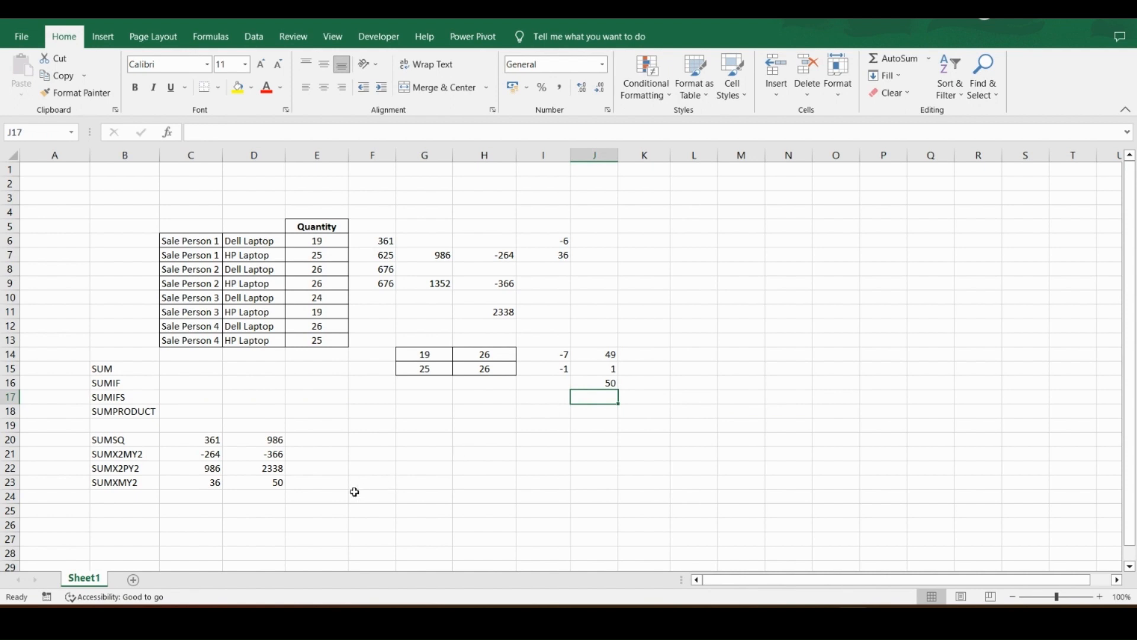
# Step: Insert the SUMXMY2 function in cell E23 with E6:E9 as Array_x and E10:E13 as Array_y
pyautogui.click(335, 482)
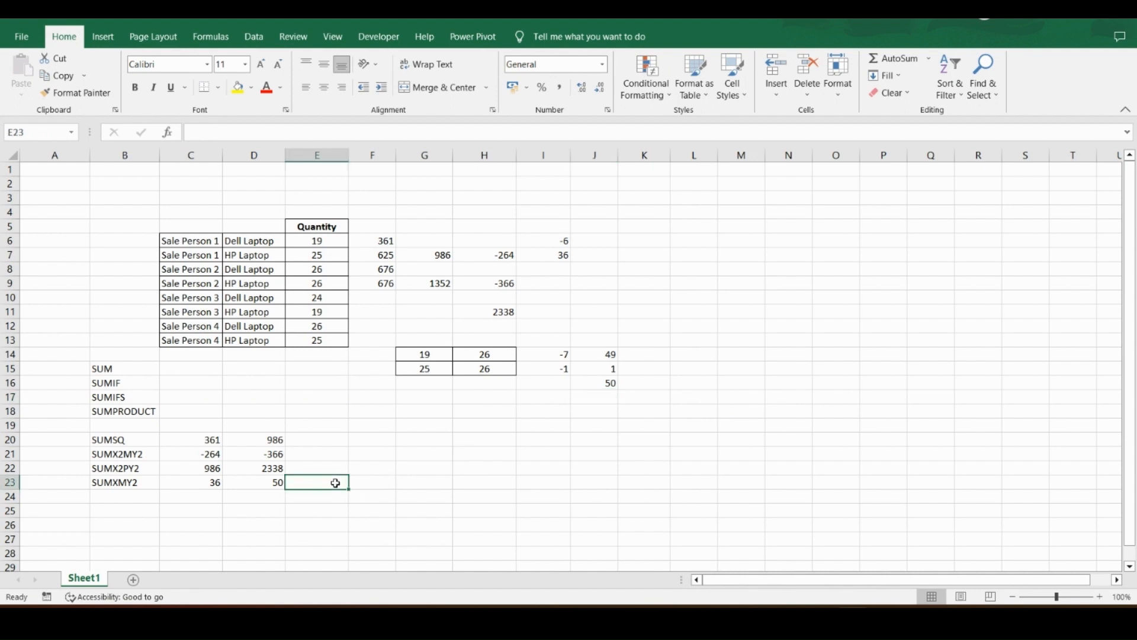
pyautogui.click(169, 132)
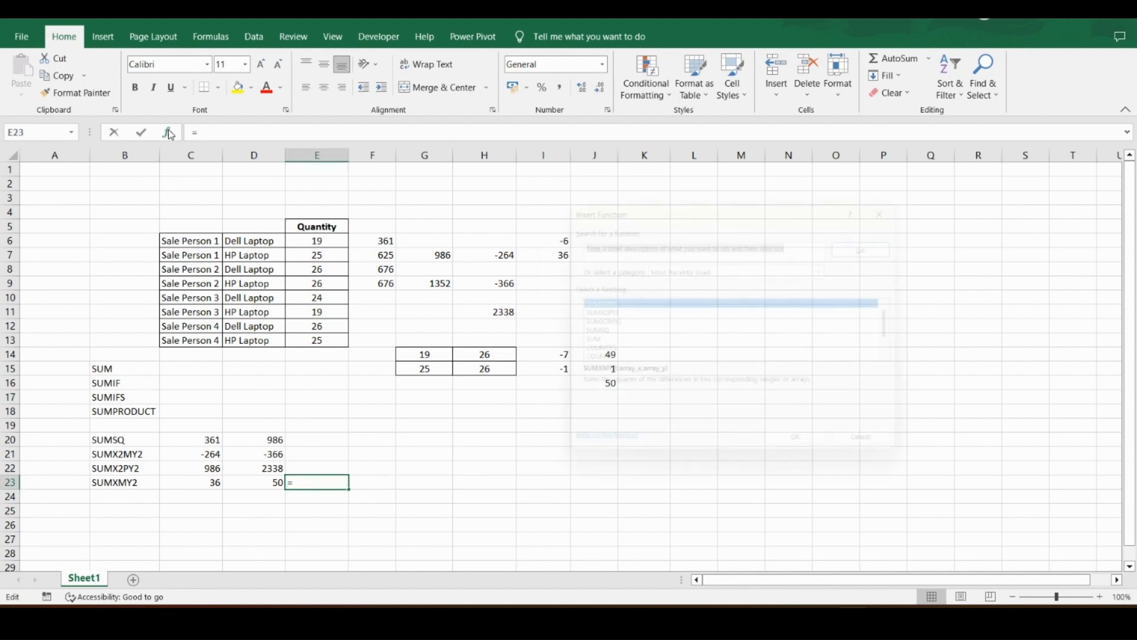
pyautogui.click(642, 306)
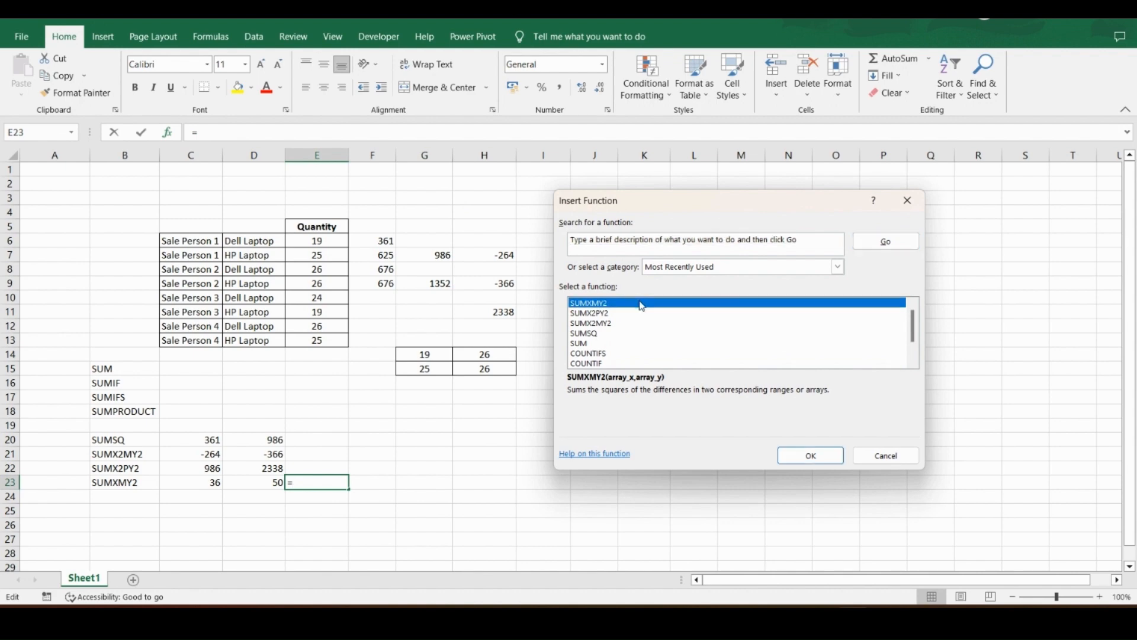
pyautogui.click(836, 461)
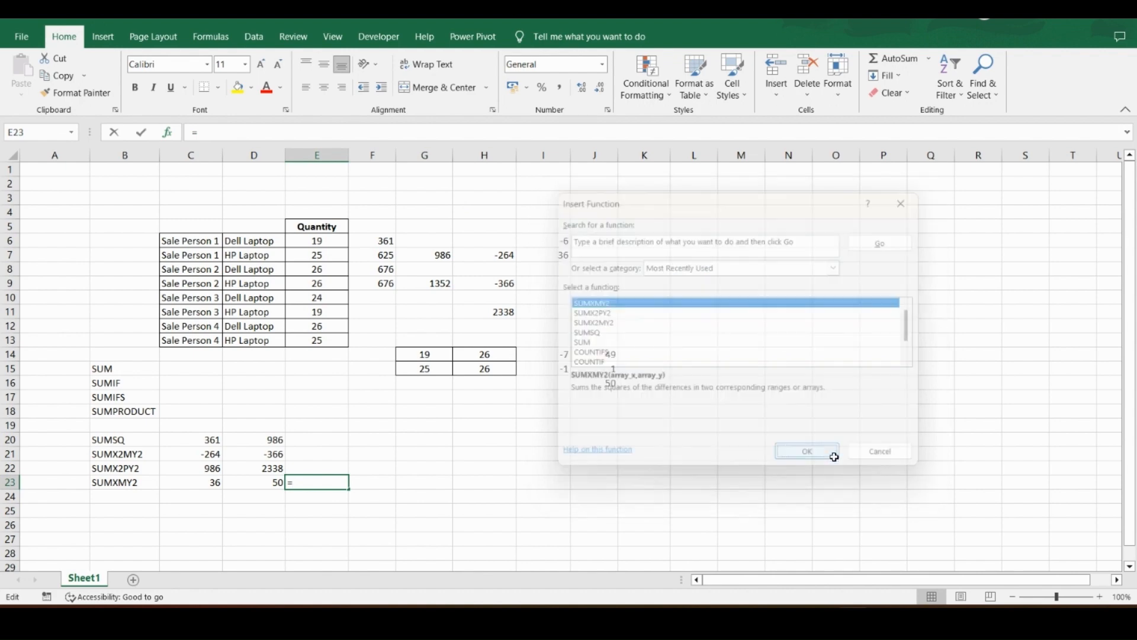
pyautogui.moveTo(337, 241); pyautogui.dragTo(335, 340)
pyautogui.click(640, 295)
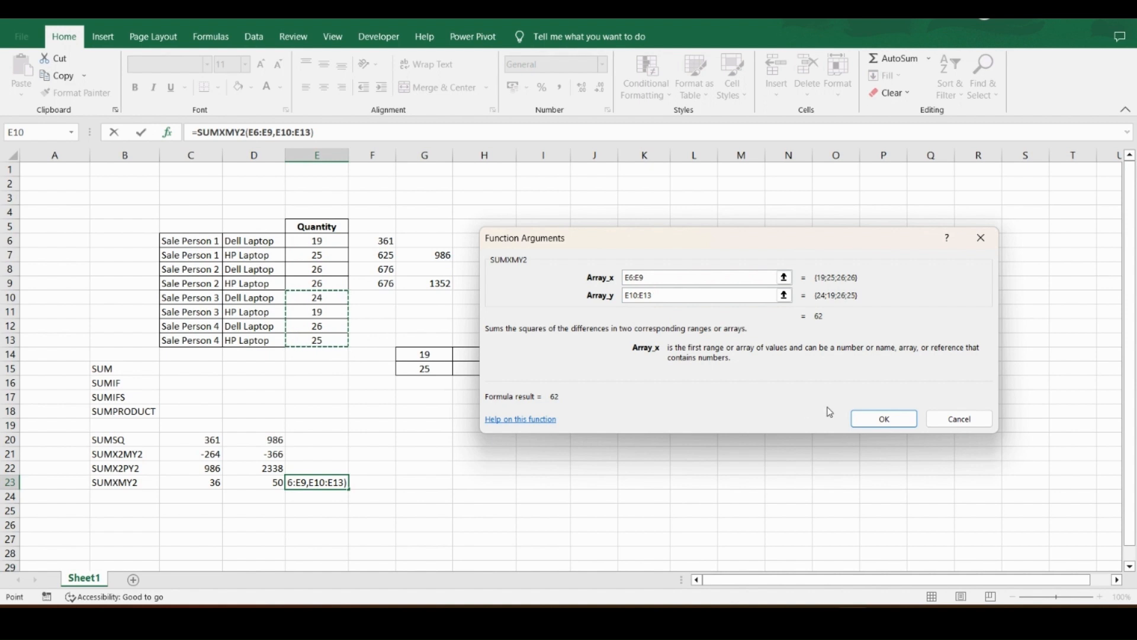
pyautogui.click(899, 424)
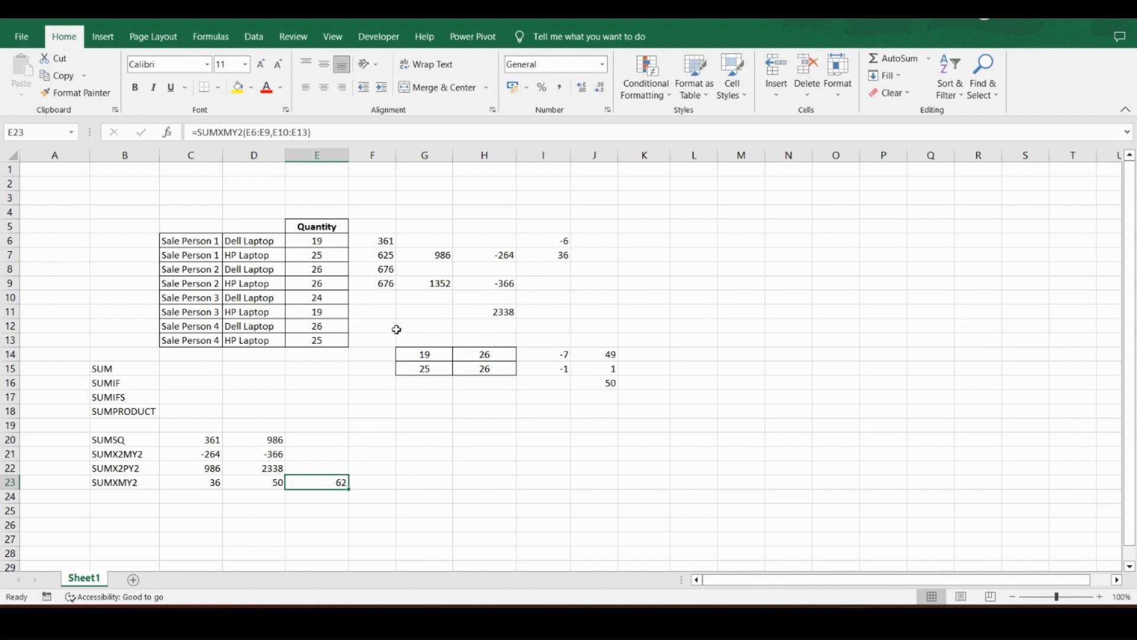
# Step: Copy the Sale Person 1 and 2 quantities from E6:E9 to G17:G20
pyautogui.moveTo(335, 237); pyautogui.dragTo(338, 284)
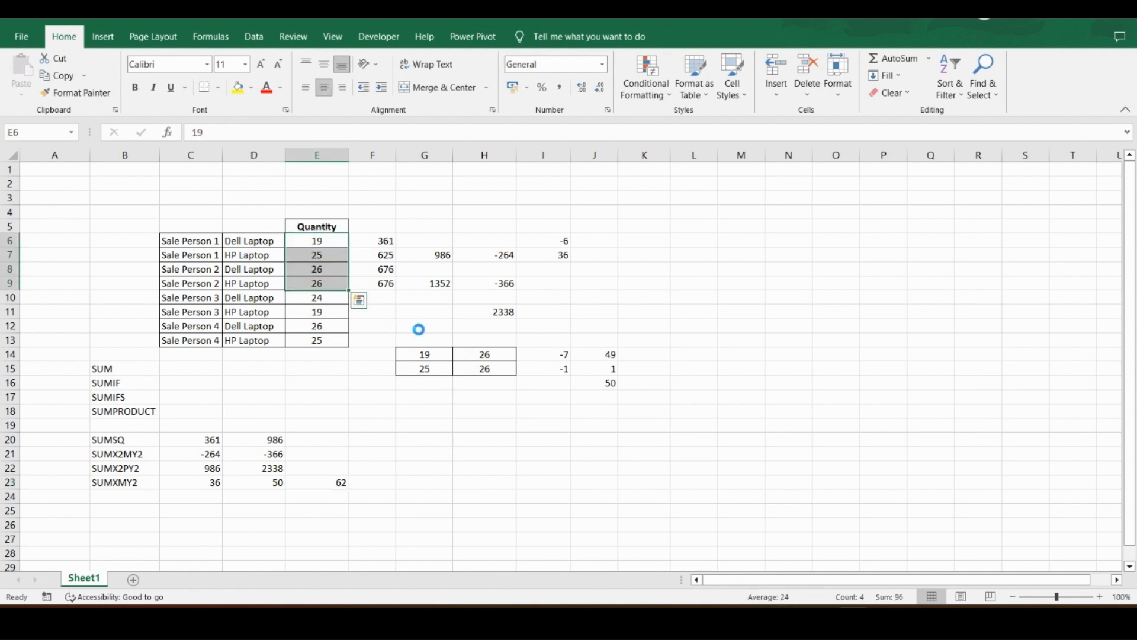
pyautogui.hotkey('ctrl', 'c')
pyautogui.click(409, 398)
pyautogui.hotkey('ctrl', 'v')
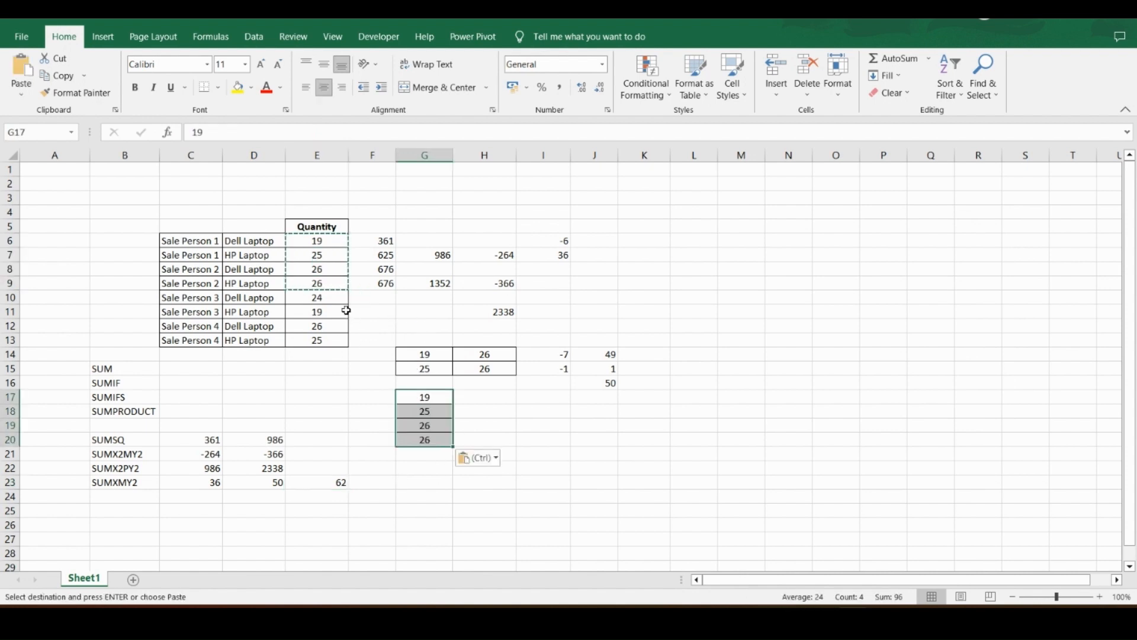
# Step: Copy the Sale Person 3 and 4 quantities from E10:E13 to H17:H20
pyautogui.moveTo(336, 298); pyautogui.dragTo(346, 340)
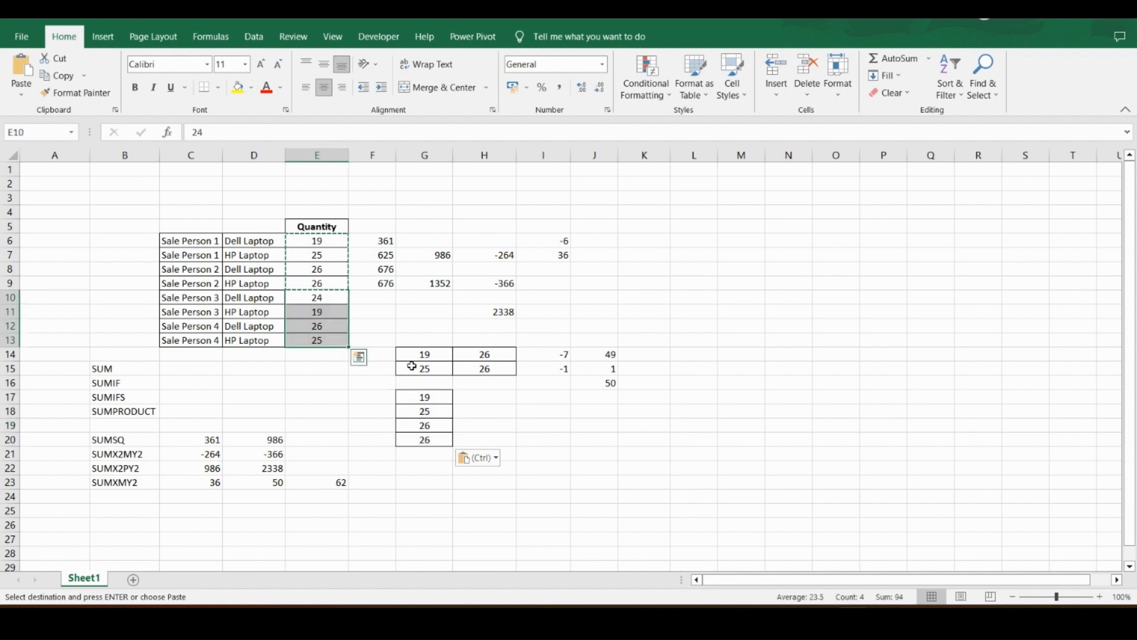
pyautogui.hotkey('ctrl', 'c')
pyautogui.click(487, 396)
pyautogui.hotkey('ctrl', 'v')
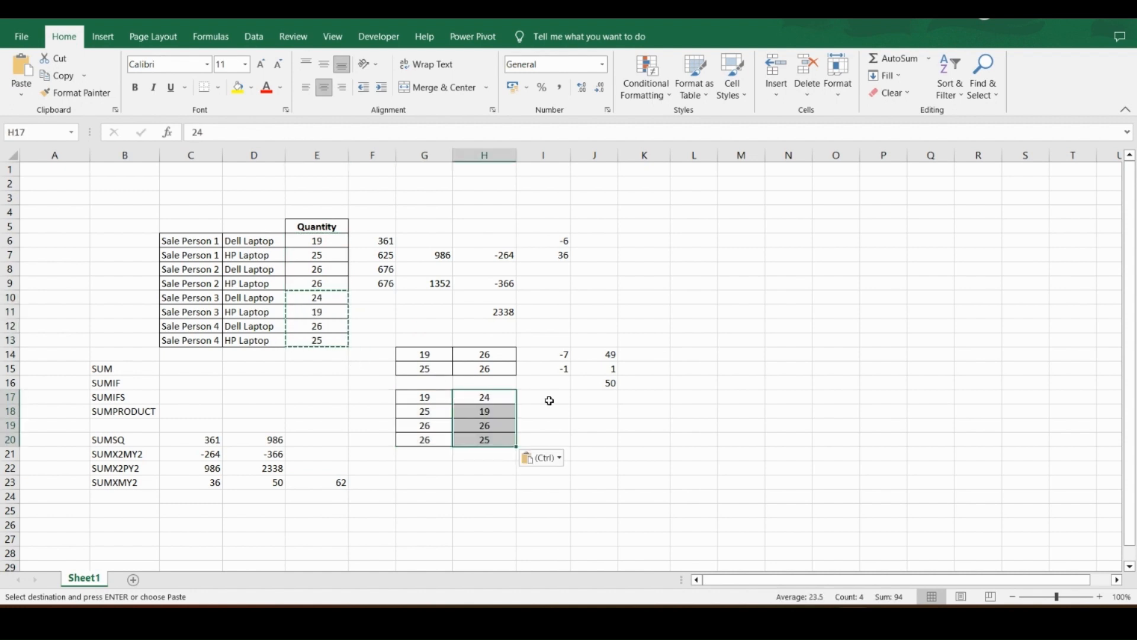
# Step: Subtract the first pair of copied quantities in cell I17 with =G17-H17
pyautogui.click(551, 397)
pyautogui.write('=')
pyautogui.press('Left')
pyautogui.press('Left')
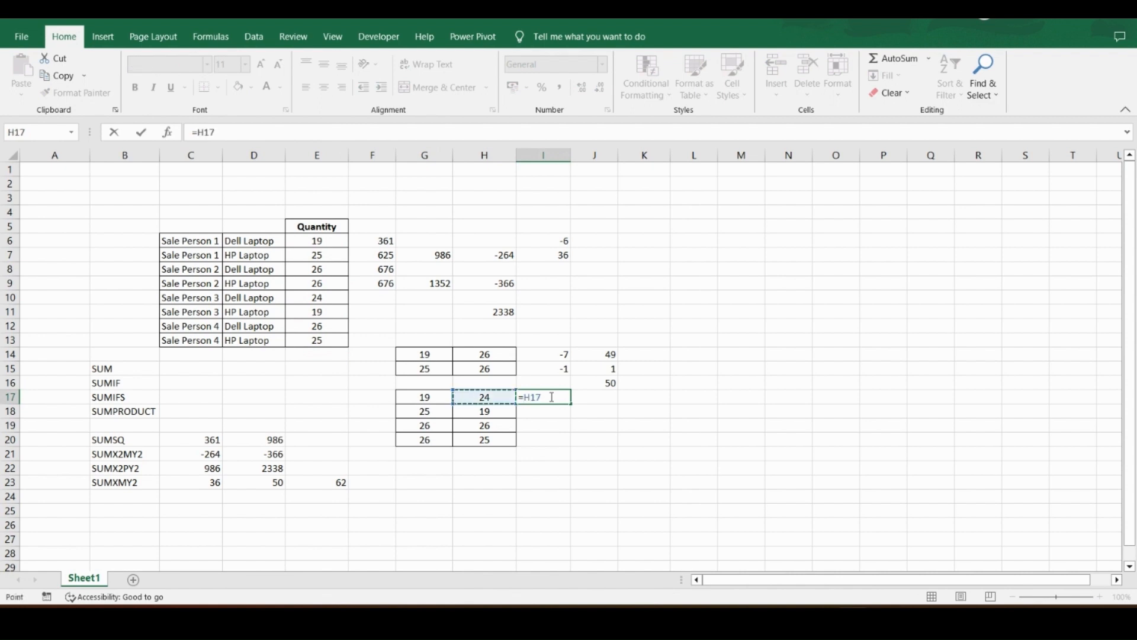
pyautogui.write('-')
pyautogui.press('Left')
pyautogui.press('Left')
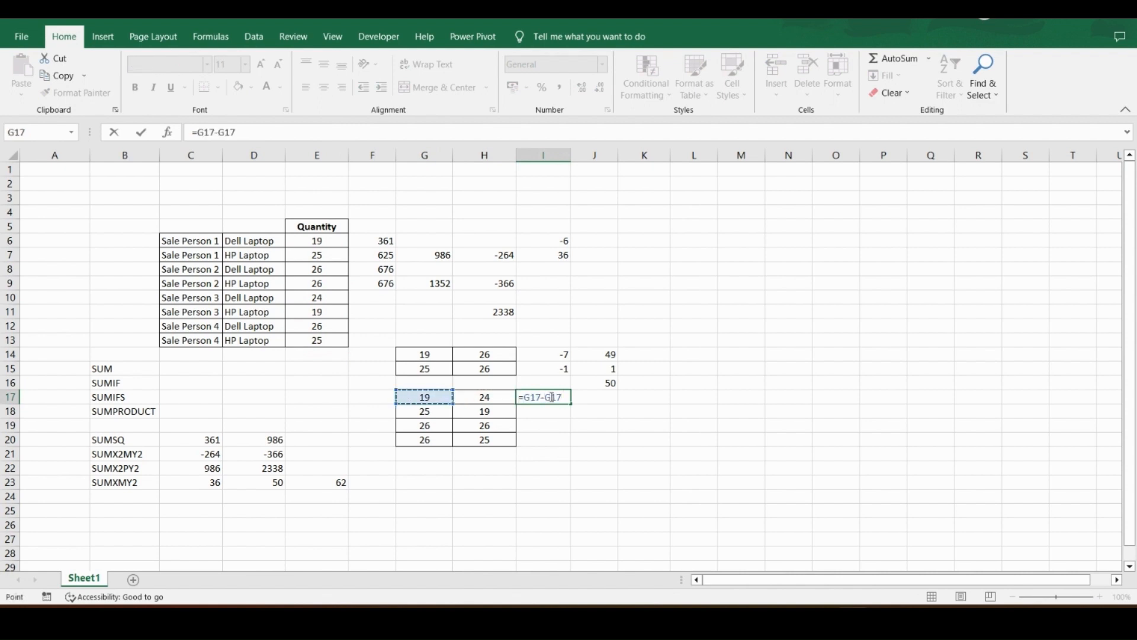
pyautogui.press('Right')
pyautogui.press('Return')
# Step: Subtract the second pair in cell I18 with =G18-H18 and fill the formula down to I20
pyautogui.write('=')
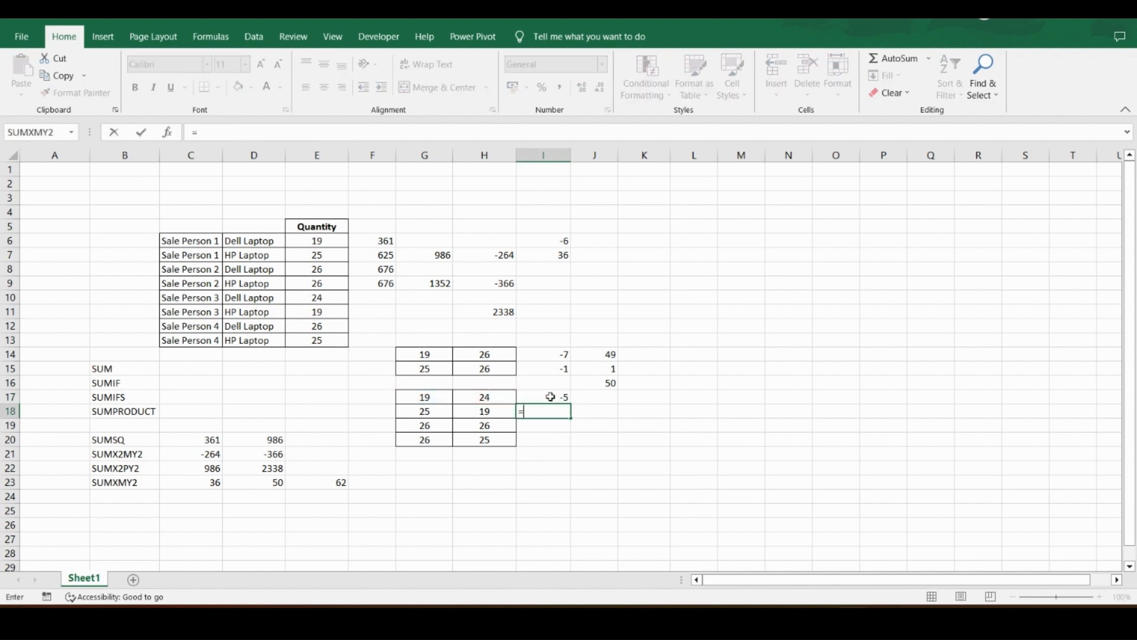
pyautogui.press('Left')
pyautogui.press('Left')
pyautogui.press('Left')
pyautogui.press('Right')
pyautogui.write('-')
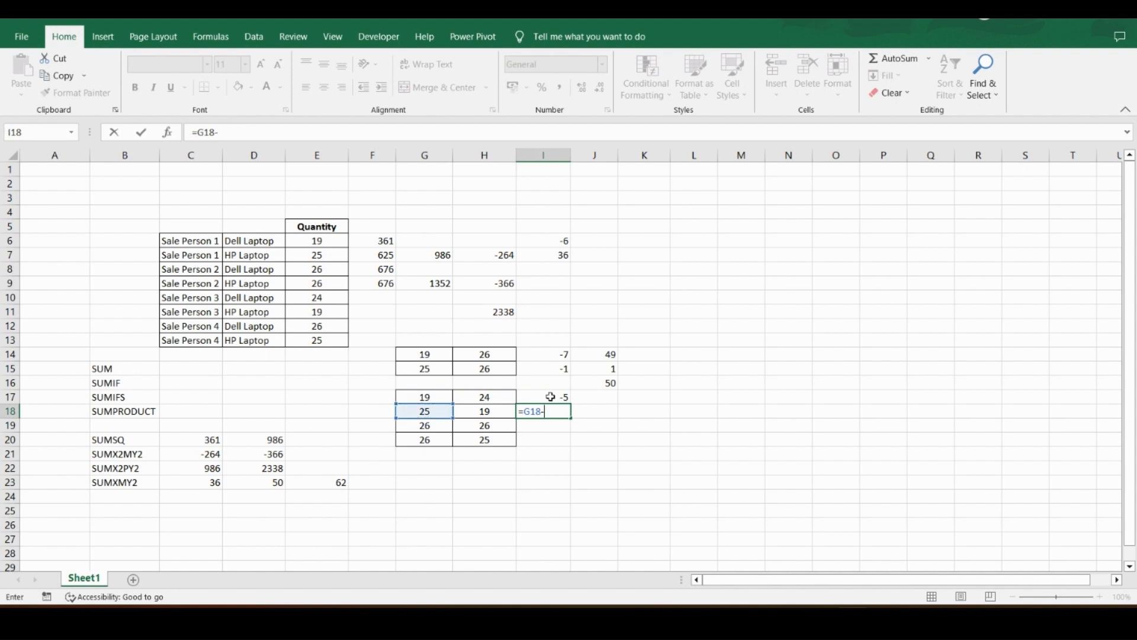
pyautogui.press('Left')
pyautogui.press('Return')
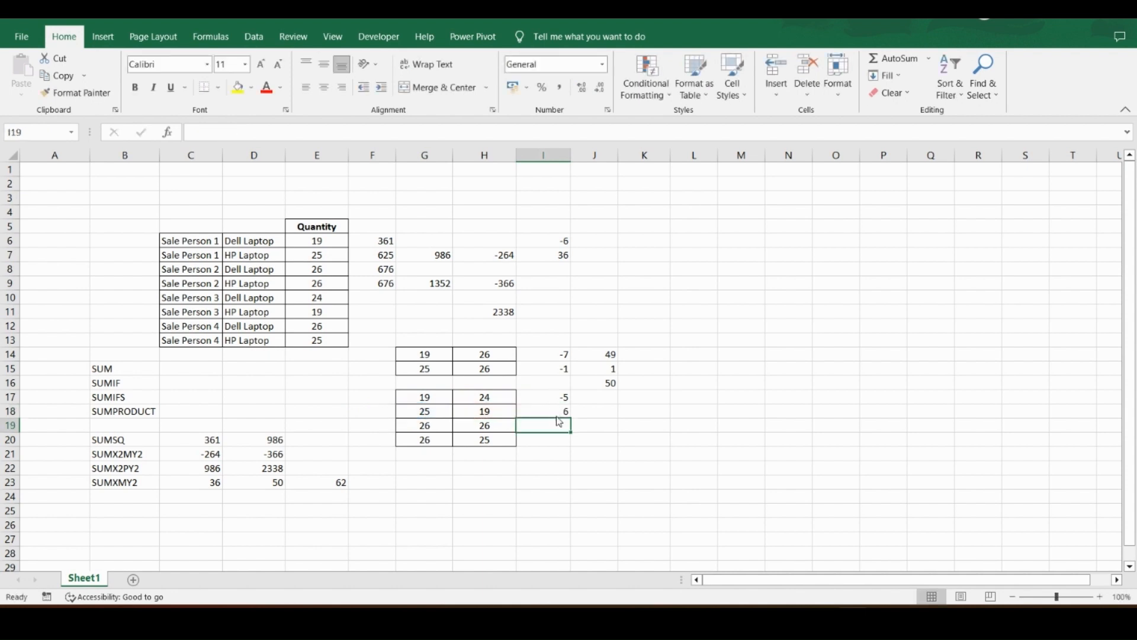
pyautogui.click(555, 415)
pyautogui.moveTo(571, 418); pyautogui.dragTo(571, 451)
# Step: Square the first difference in cell J17 with =I17*I17
pyautogui.click(596, 396)
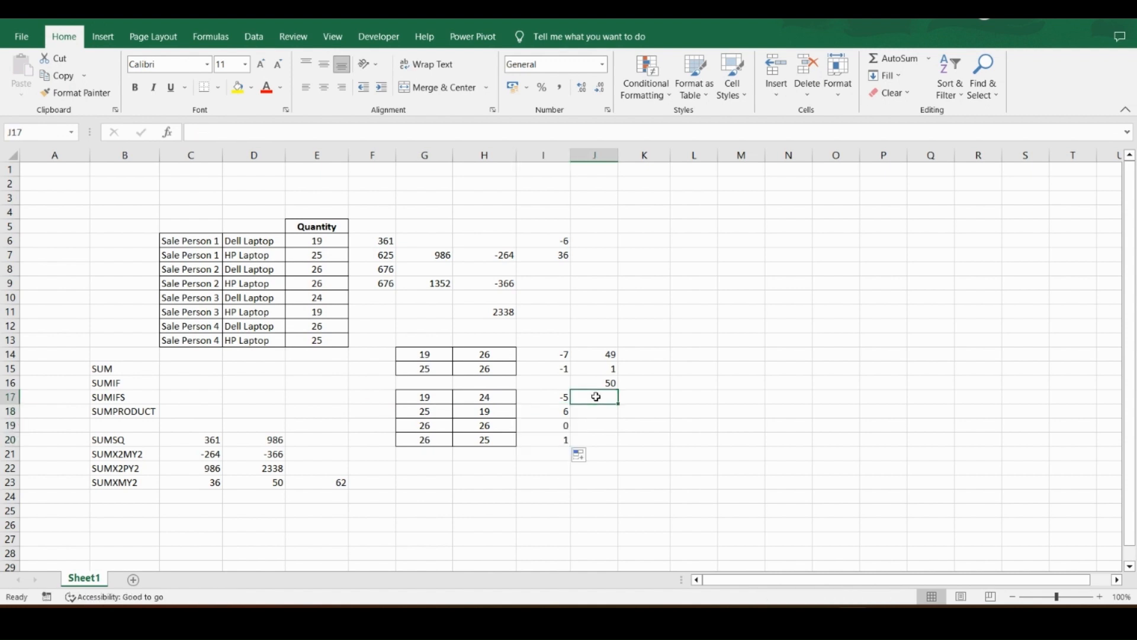
pyautogui.write('=')
pyautogui.press('Left')
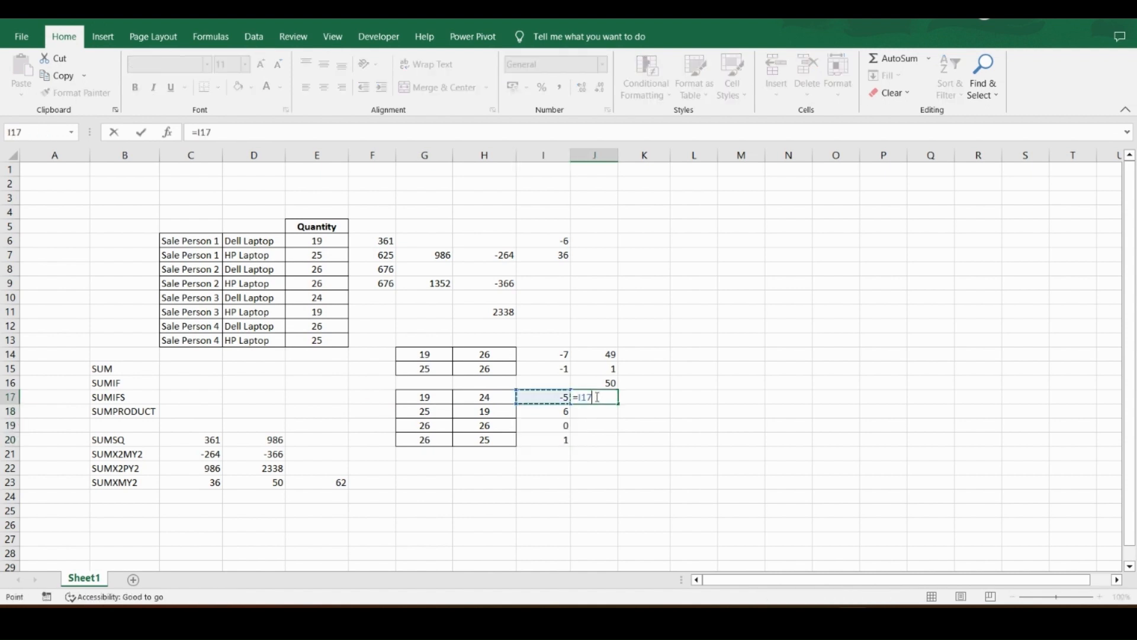
pyautogui.write('*')
pyautogui.press('Left')
pyautogui.press('Return')
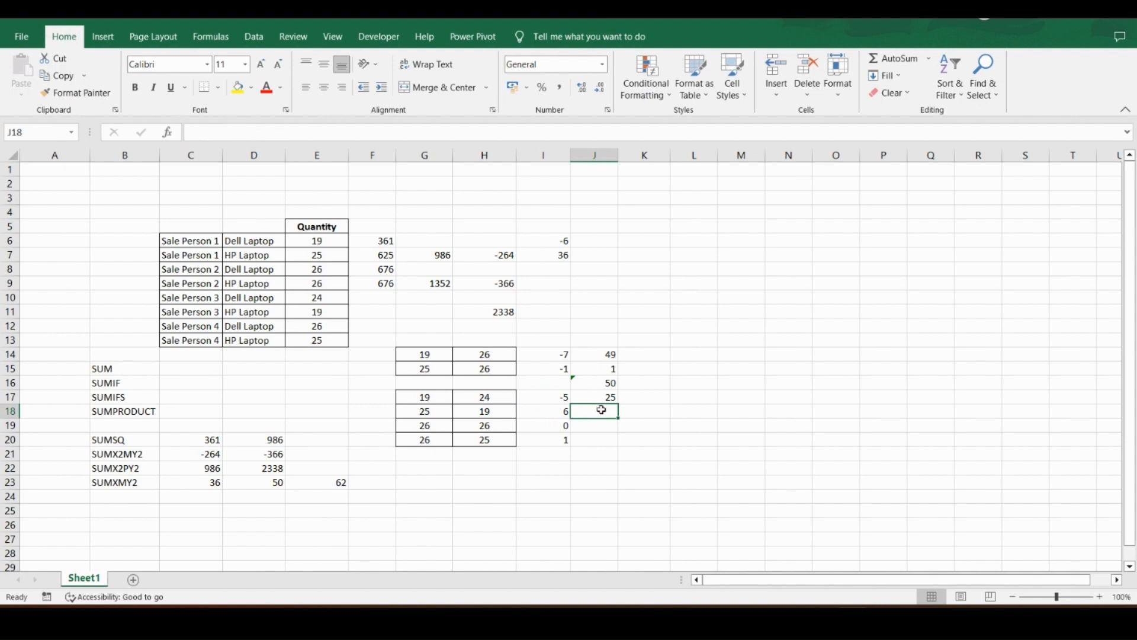
# Step: Square the second difference in cell J18 with =I18*I18 and fill the formula down to J20
pyautogui.write('=')
pyautogui.click(559, 412)
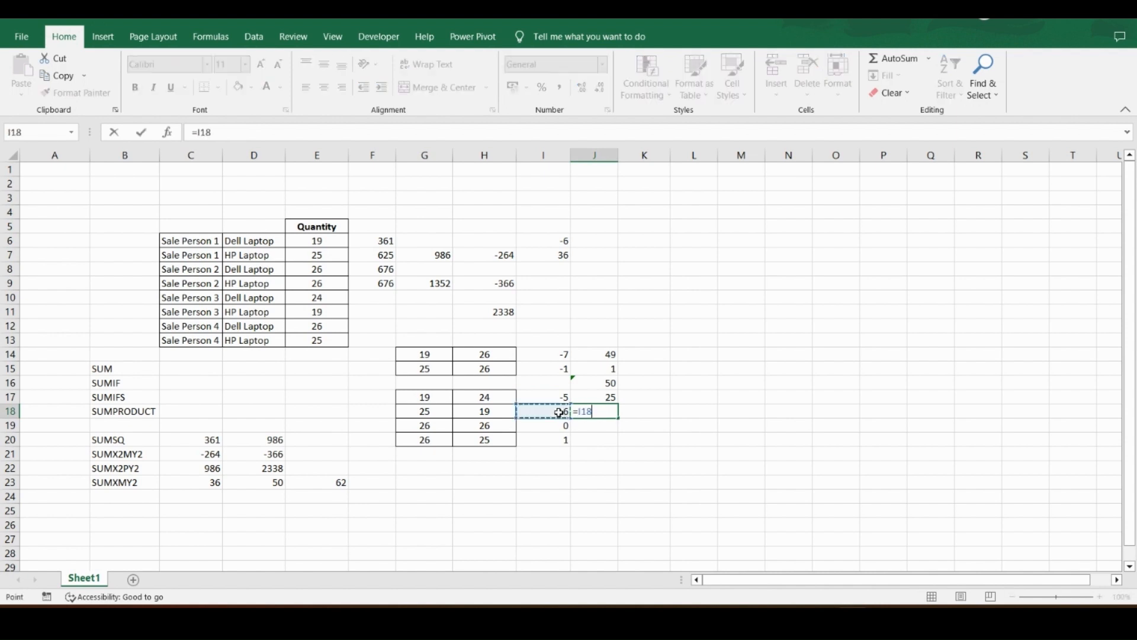
pyautogui.write('*')
pyautogui.click(559, 412)
pyautogui.press('Return')
pyautogui.moveTo(592, 411); pyautogui.dragTo(617, 451)
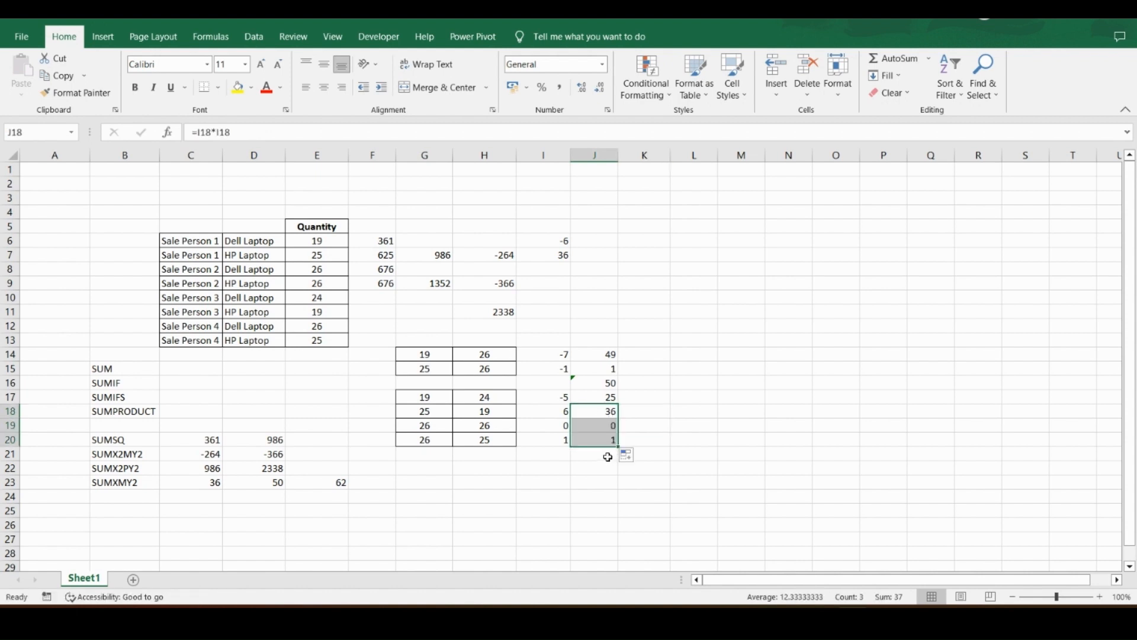
# Step: Add up the four squared differences in cell J21 with =SUM(J17:J20)
pyautogui.click(607, 456)
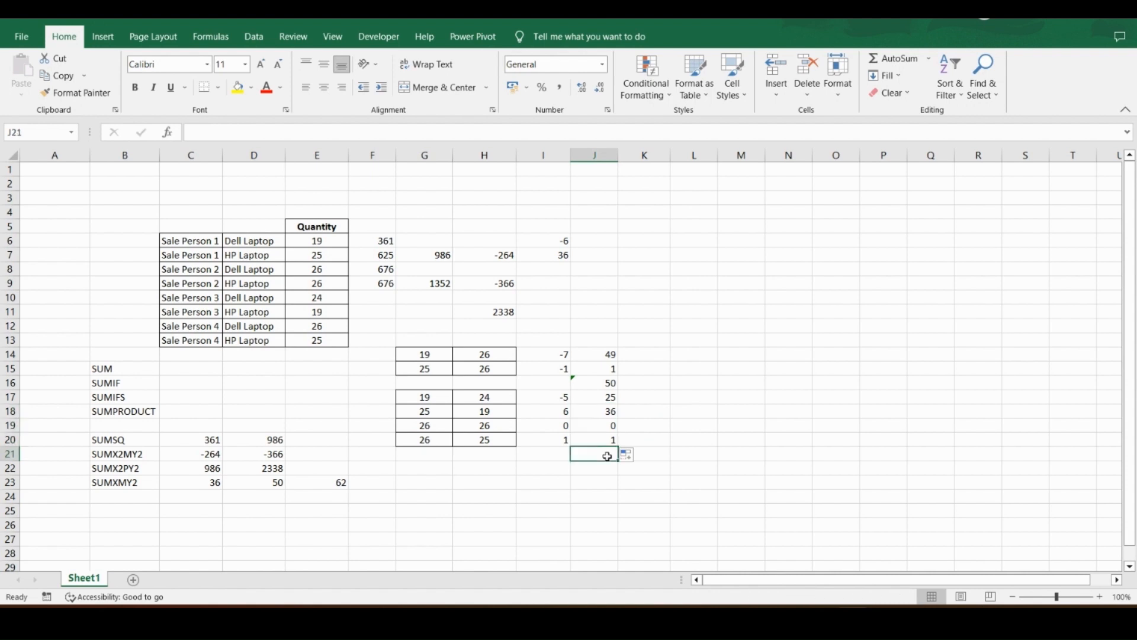
pyautogui.write('=sum(')
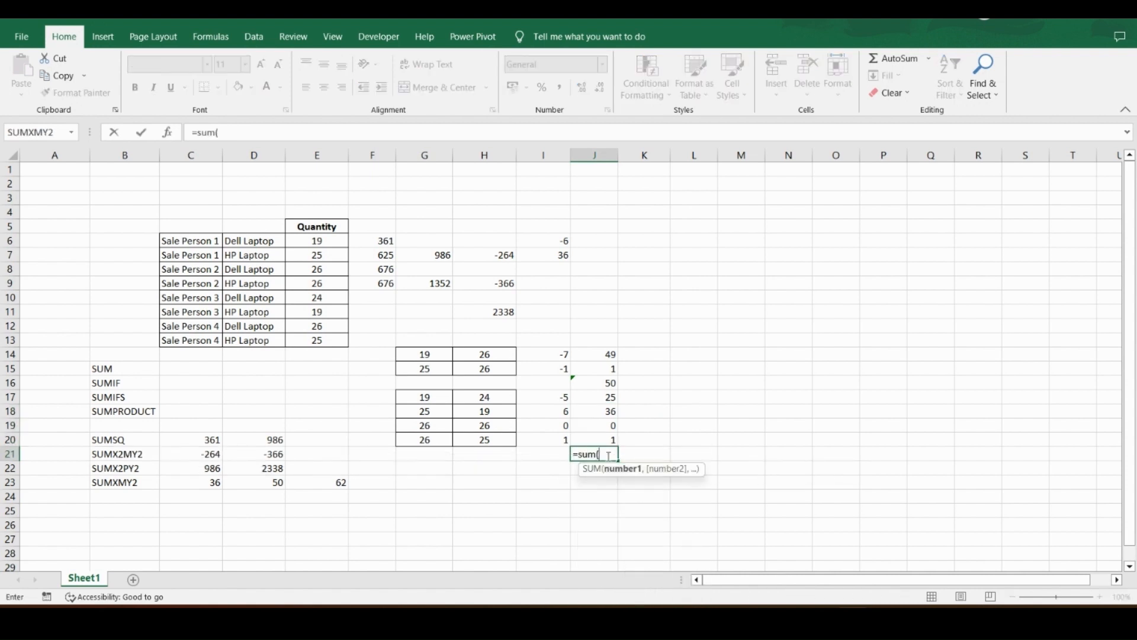
pyautogui.moveTo(598, 396); pyautogui.dragTo(602, 440)
pyautogui.press('Return')
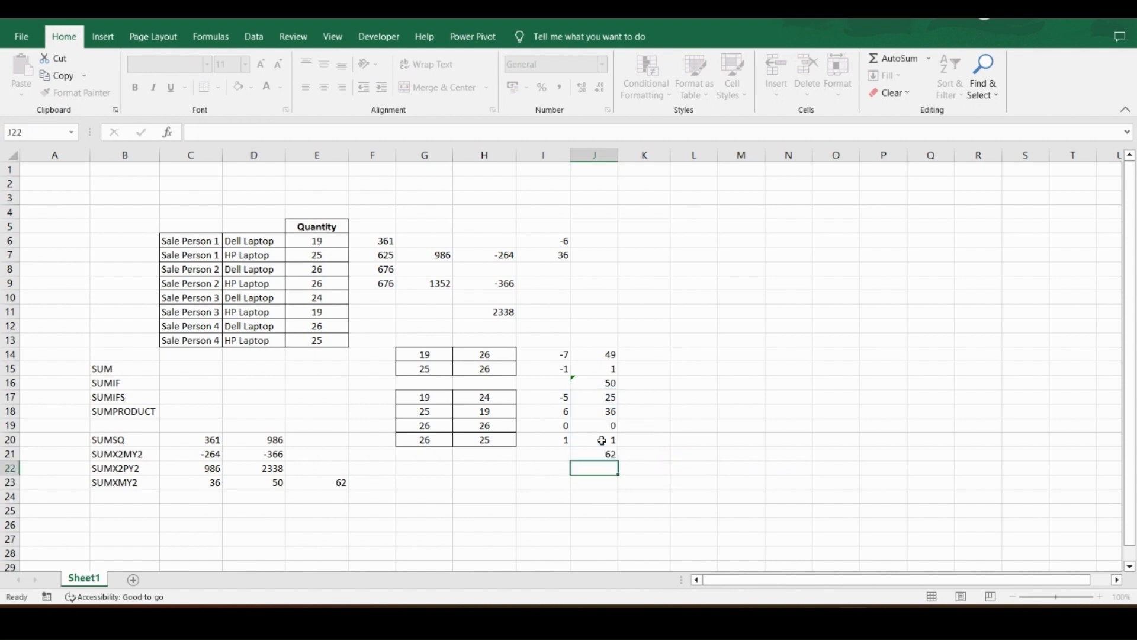
# Step: Compare the manual total in J21 with the SUMXMY2 formula in E23 and review the function names in B20:B23
pyautogui.click(602, 453)
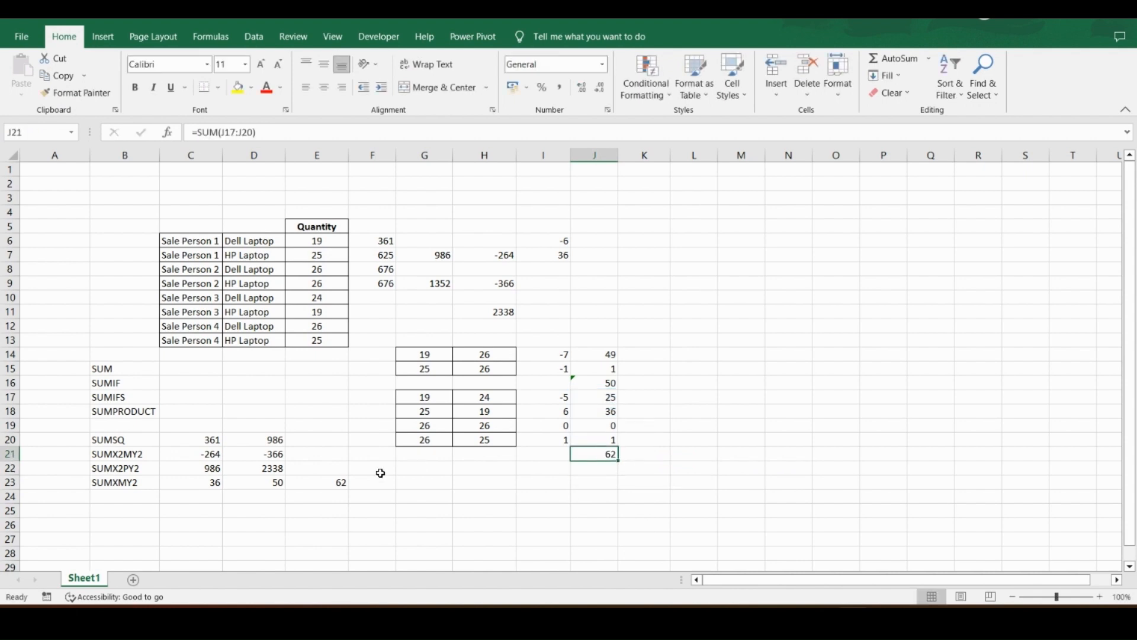
pyautogui.click(331, 483)
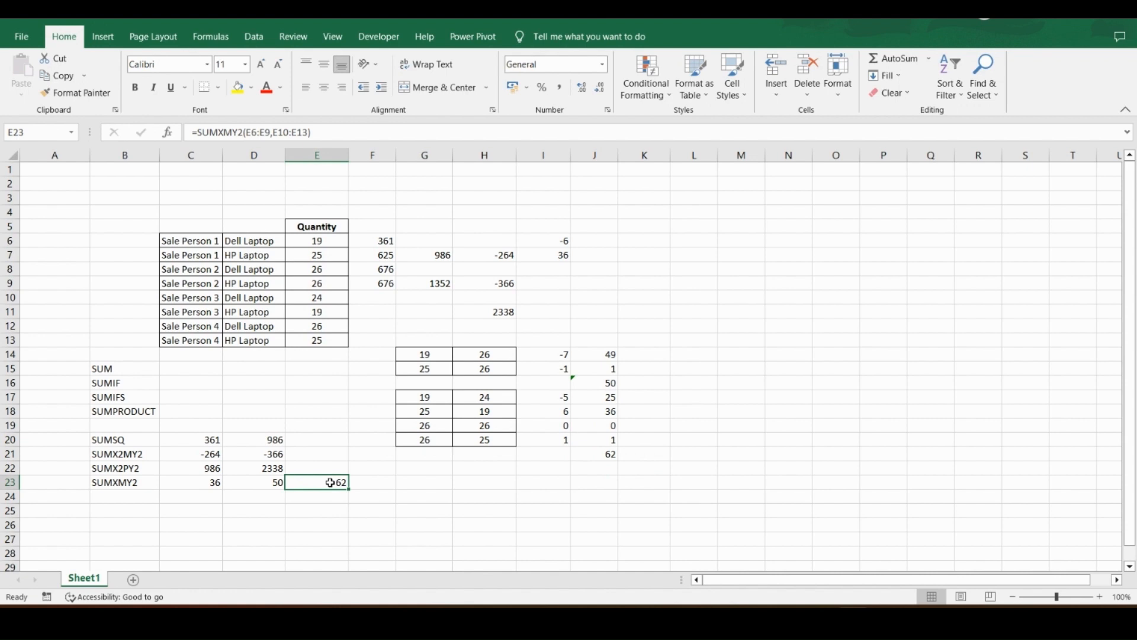
pyautogui.click(380, 484)
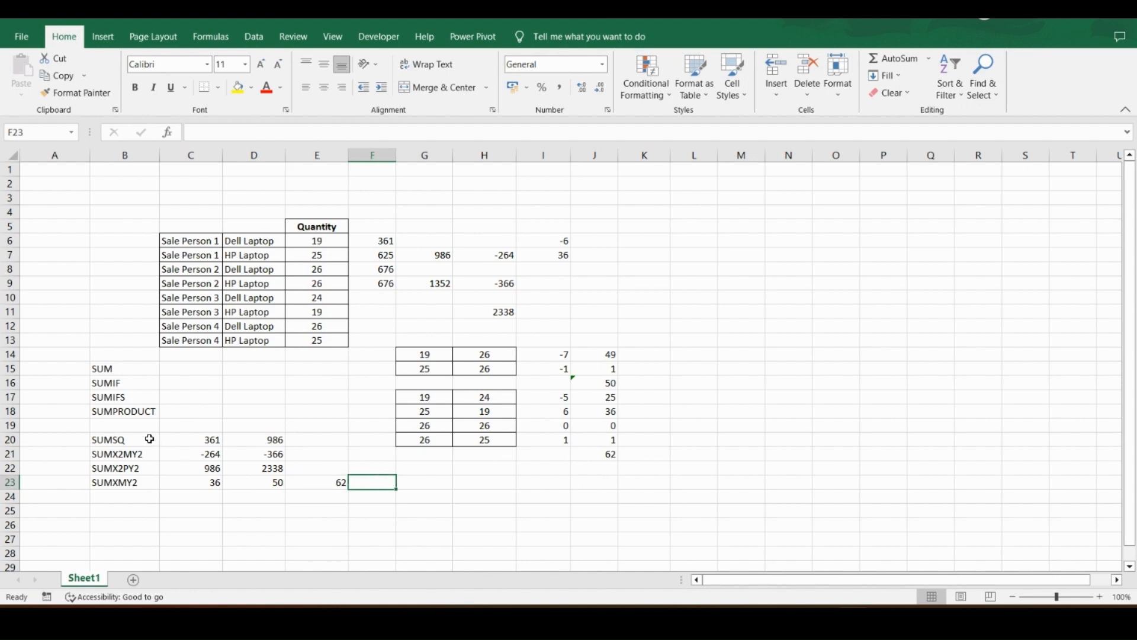
pyautogui.moveTo(150, 439); pyautogui.dragTo(150, 481)
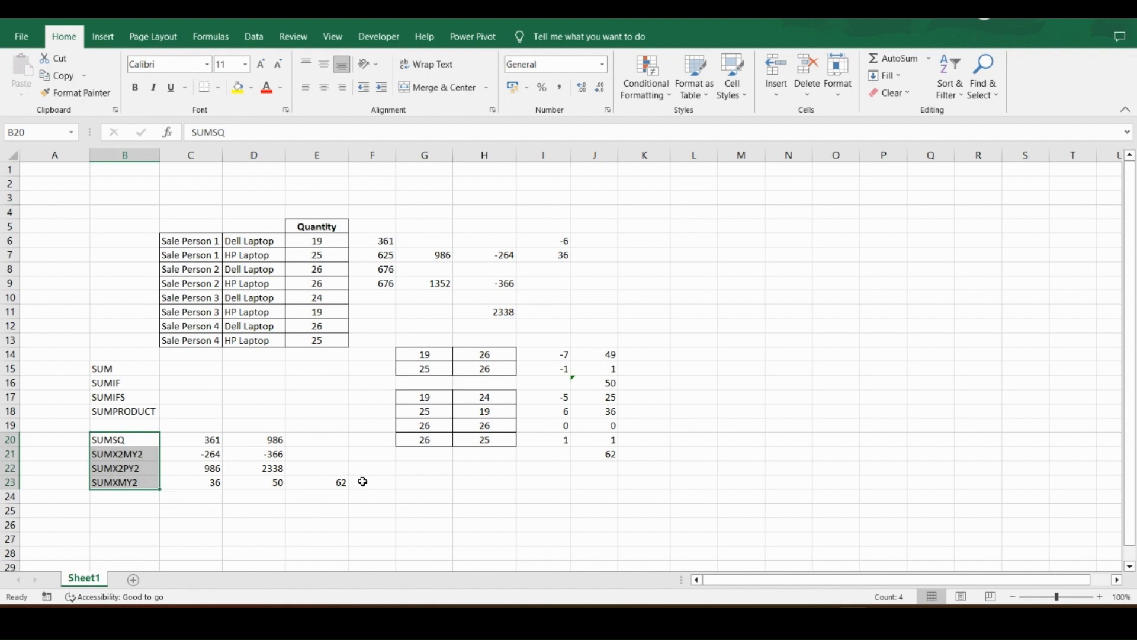
pyautogui.click(363, 482)
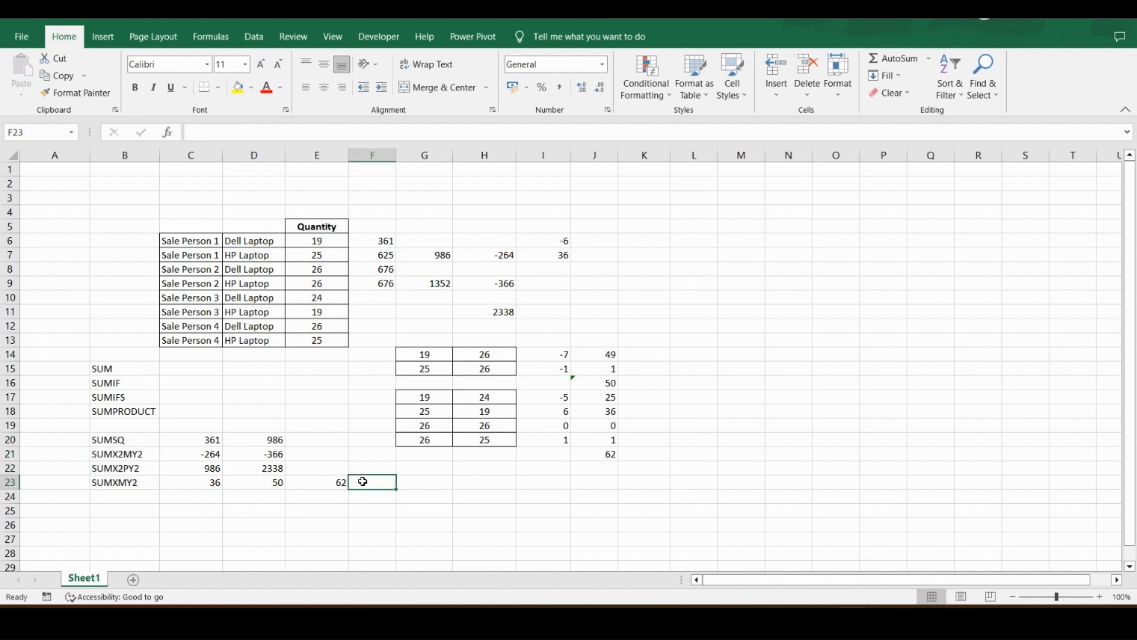